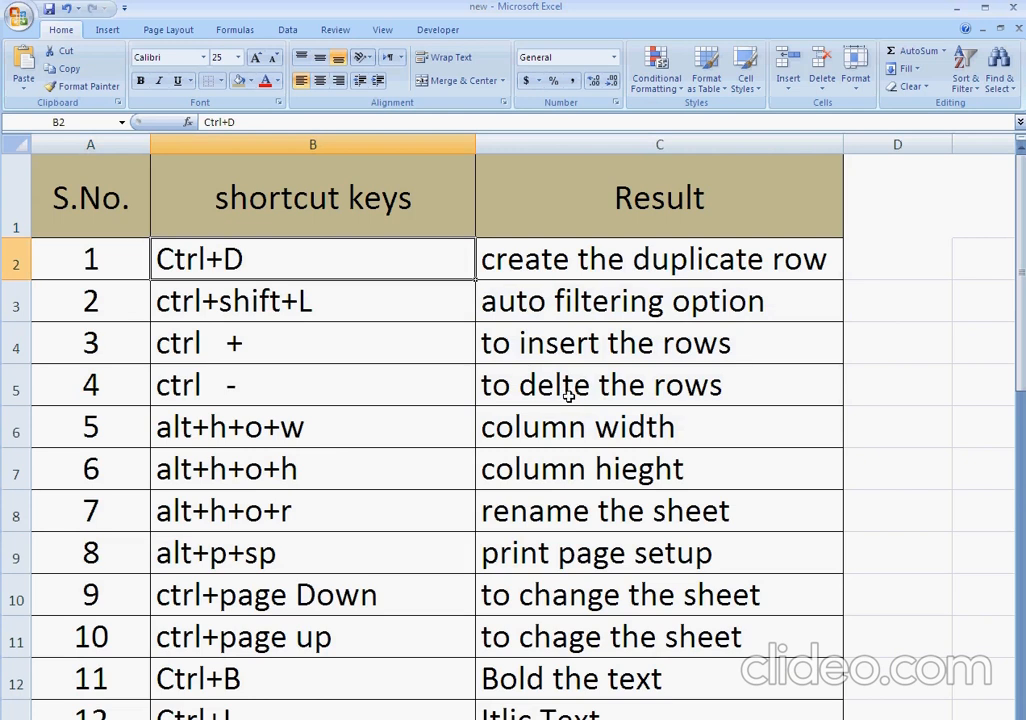
# Narrow the shortcut keys column B and the Result column C.
pyautogui.click(600, 300)
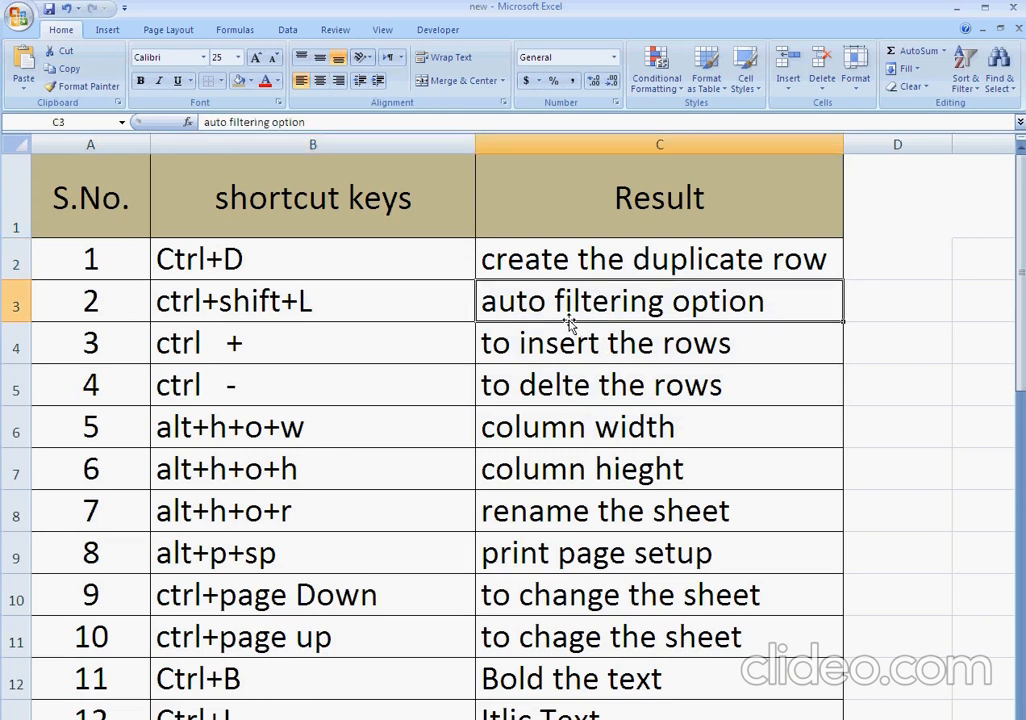
pyautogui.click(884, 264)
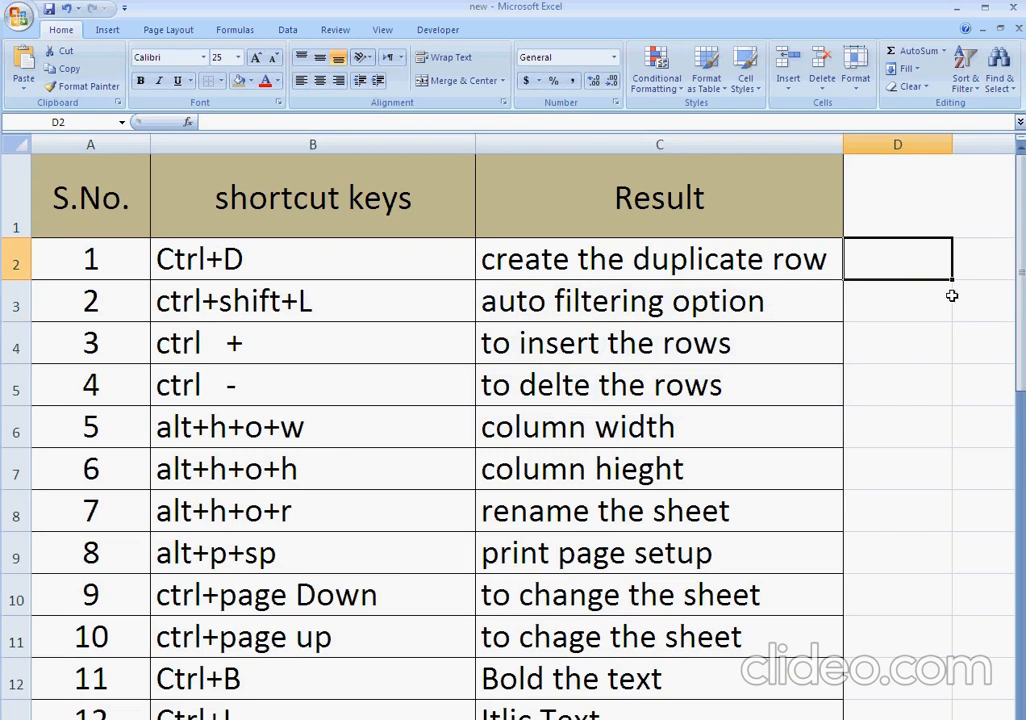
pyautogui.moveTo(475, 144); pyautogui.dragTo(335, 144)
pyautogui.moveTo(702, 146); pyautogui.dragTo(647, 148)
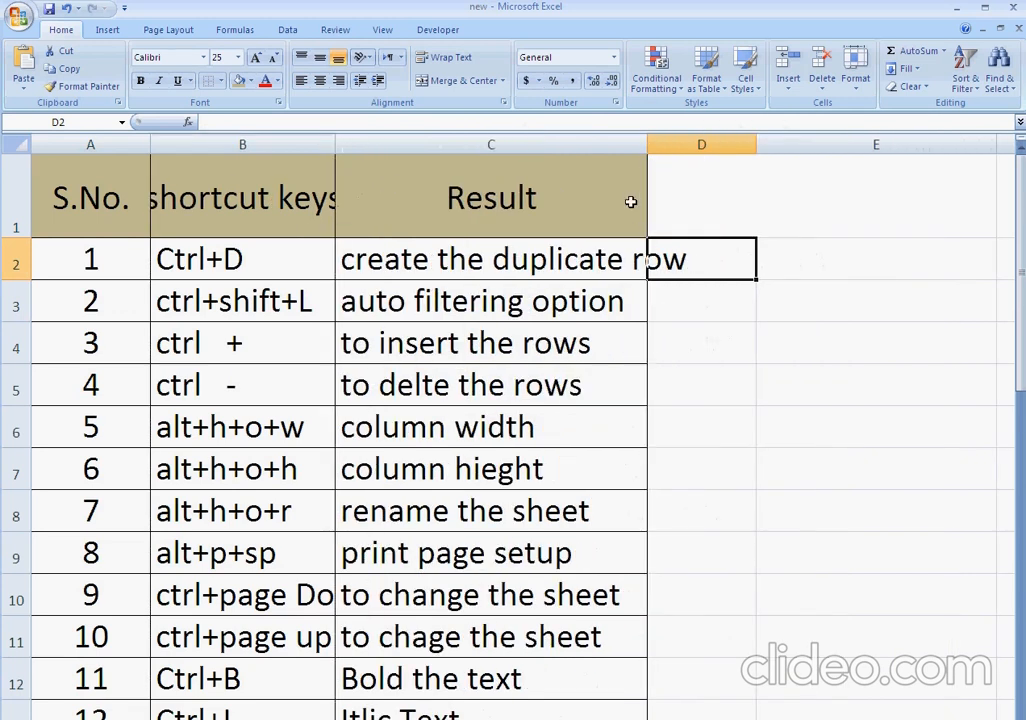
# Apply Wrap Text to the whole Result column C.
pyautogui.click(585, 140)
pyautogui.click(447, 57)
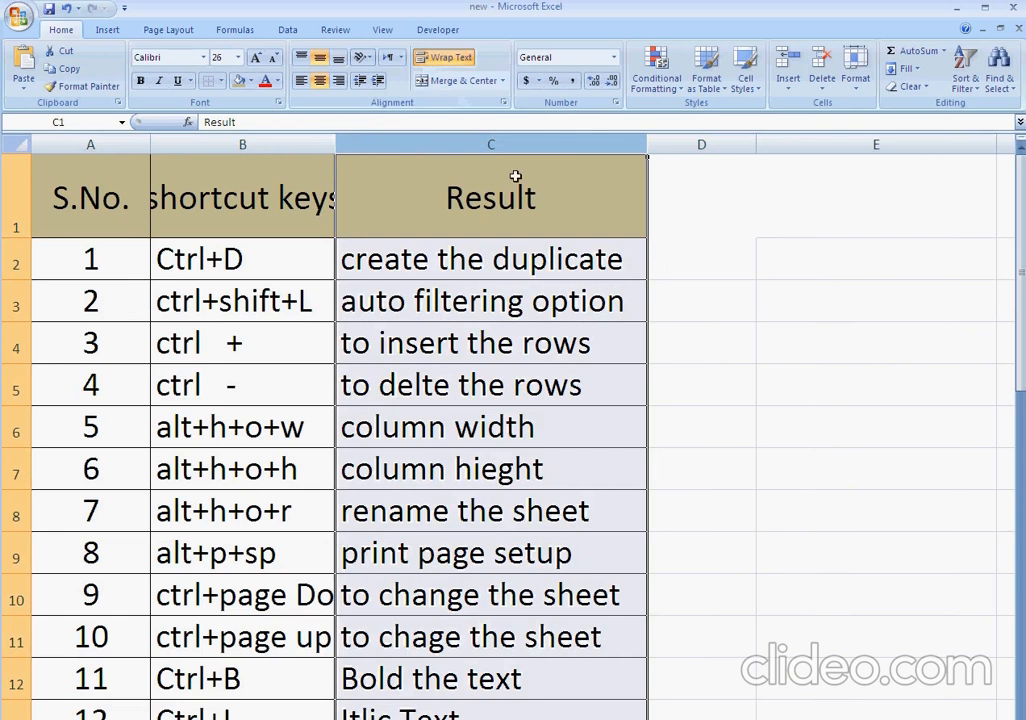
pyautogui.click(692, 252)
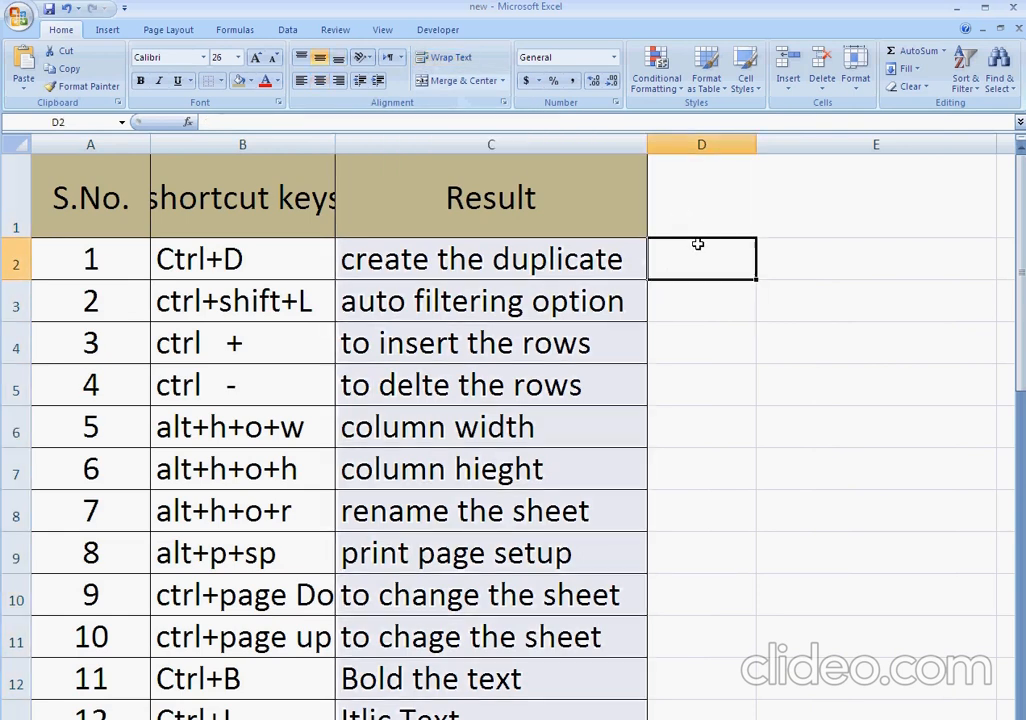
pyautogui.press('Left')
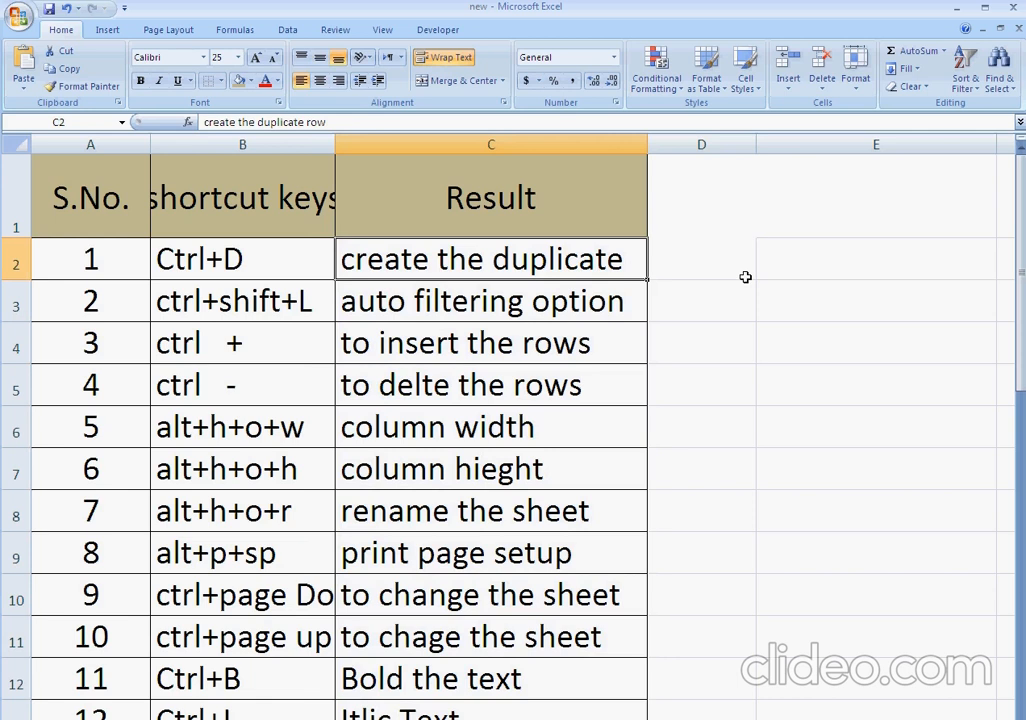
pyautogui.press('Right')
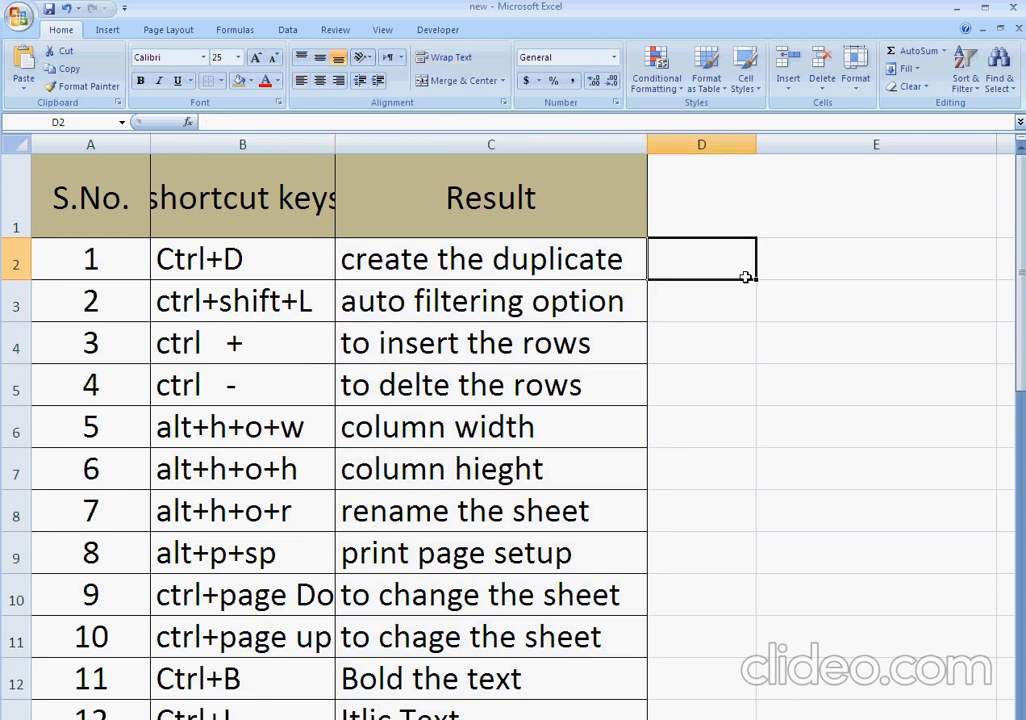
pyautogui.write('SUPOOSE')
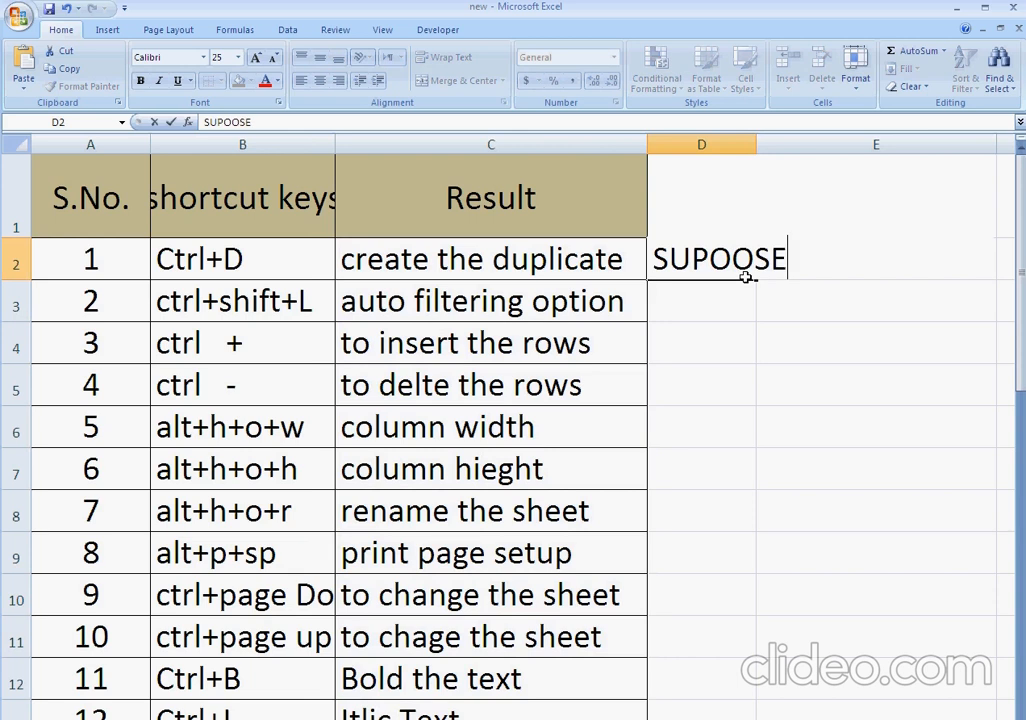
pyautogui.press('Return')
pyautogui.press('Up')
pyautogui.press('Delete')
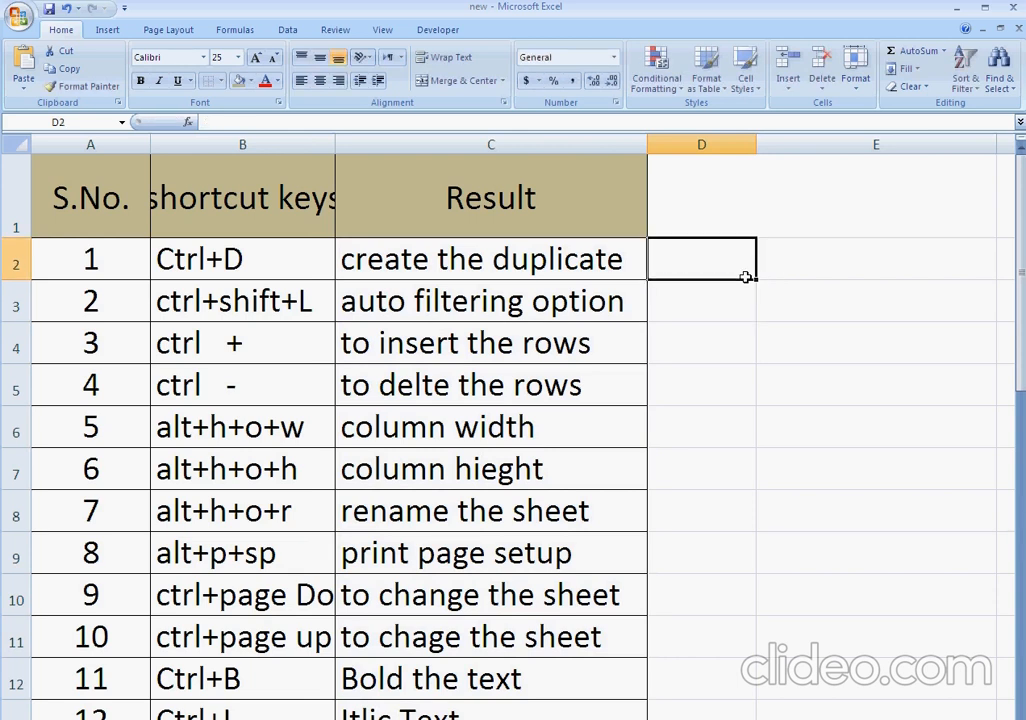
# Enter SUPOSE in cell D2, beside the Ctrl+D entry.
pyautogui.write('SUPOSE')
pyautogui.press('Return')
pyautogui.press('Up')
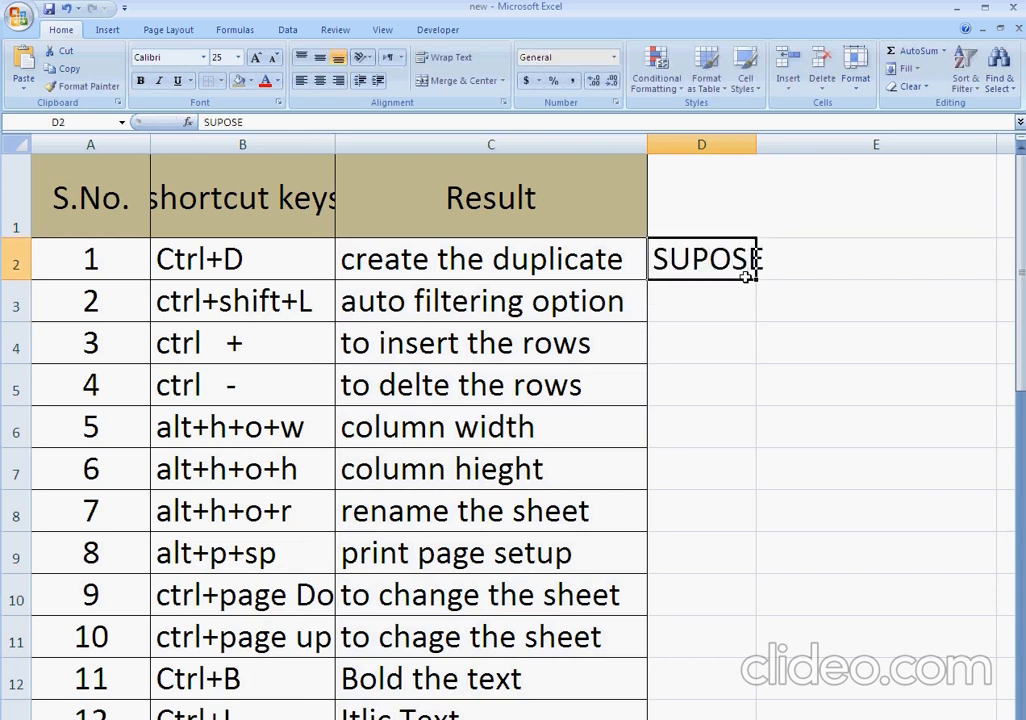
pyautogui.press('Delete')
pyautogui.write('SUPOSE')
pyautogui.press('Return')
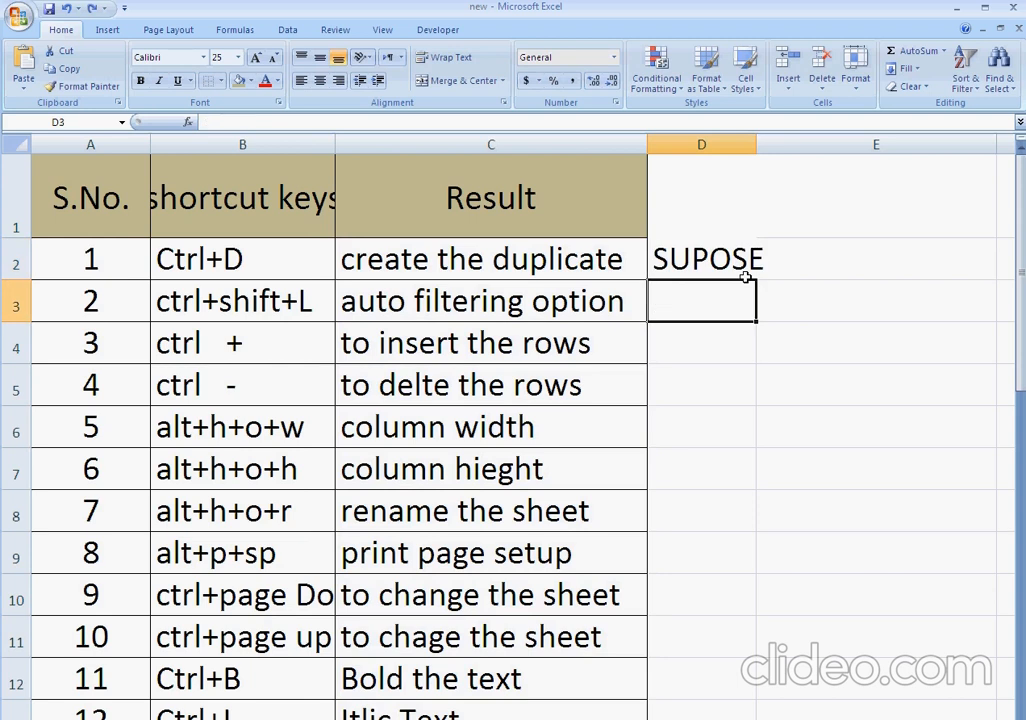
# Duplicate SUPOSE from D2 into D3, enter D in cell D4, and fill it down one cell at a time to D8.
pyautogui.hotkey('ctrl', 'd')
pyautogui.press('Return')
pyautogui.write('D')
pyautogui.press('Return')
pyautogui.hotkey('ctrl', 'd')
pyautogui.press('Return')
pyautogui.hotkey('ctrl', 'd')
pyautogui.press('Return')
pyautogui.hotkey('ctrl', 'd')
pyautogui.press('Return')
pyautogui.hotkey('ctrl', 'd')
pyautogui.press('Return')
# Clear the D entries from cells D4 to D8.
pyautogui.press('Up')
pyautogui.press('Up')
pyautogui.press('Up')
pyautogui.press('Up')
pyautogui.press('Up')
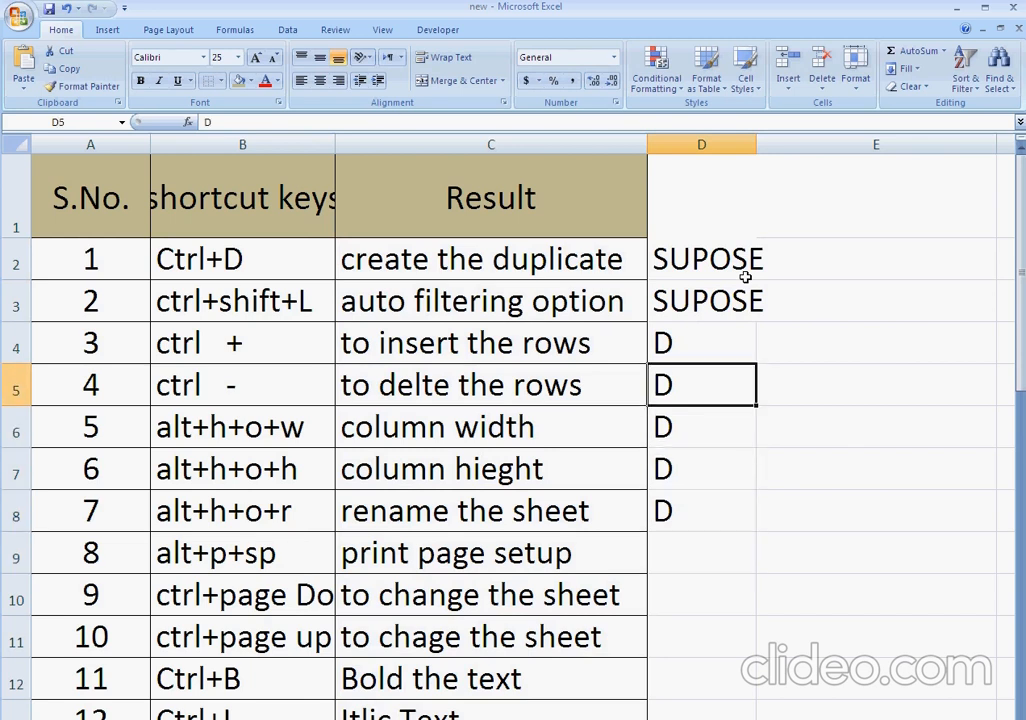
pyautogui.hotkey('ctrl', 'shift', 'Down')
# Fill SUPOSE down from cell D3 to D12 in one operation.
pyautogui.press('Up')
pyautogui.press('Down')
pyautogui.hotkey('ctrl', 'shift', 'Down')
pyautogui.press('Delete')
pyautogui.press('Up')
pyautogui.hotkey('shift', 'Down')
pyautogui.hotkey('shift', 'Down')
pyautogui.hotkey('shift', 'Down')
pyautogui.hotkey('shift', 'Down')
pyautogui.hotkey('shift', 'Down')
pyautogui.hotkey('shift', 'Down')
pyautogui.hotkey('shift', 'Down')
pyautogui.hotkey('shift', 'Down')
pyautogui.hotkey('shift', 'Down')
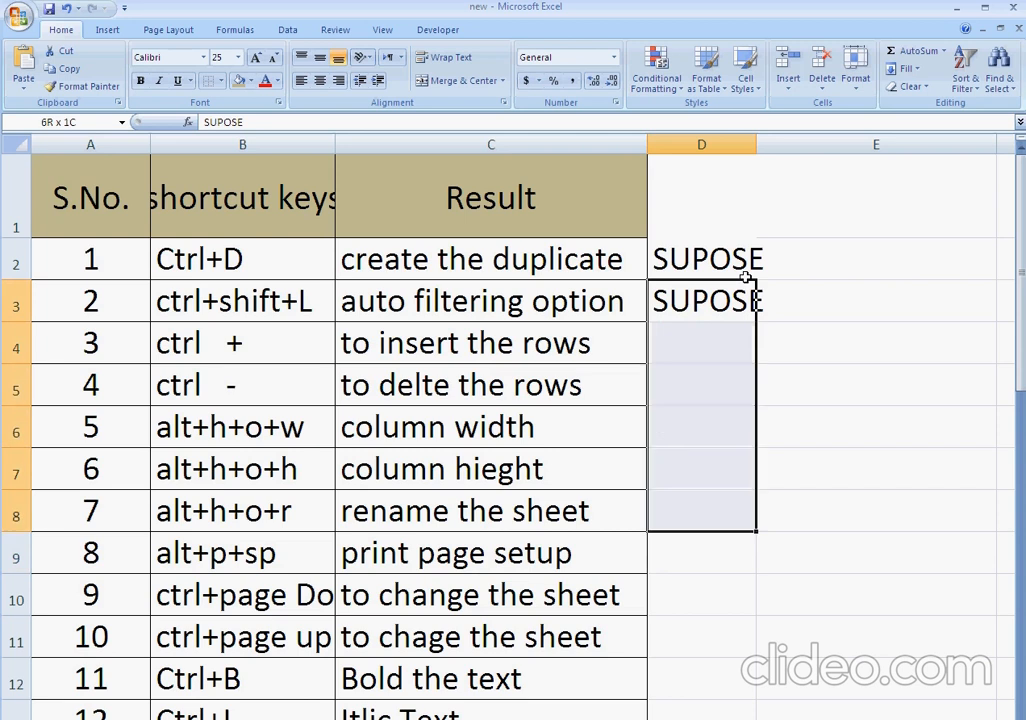
pyautogui.hotkey('ctrl', 'd')
pyautogui.press('Down')
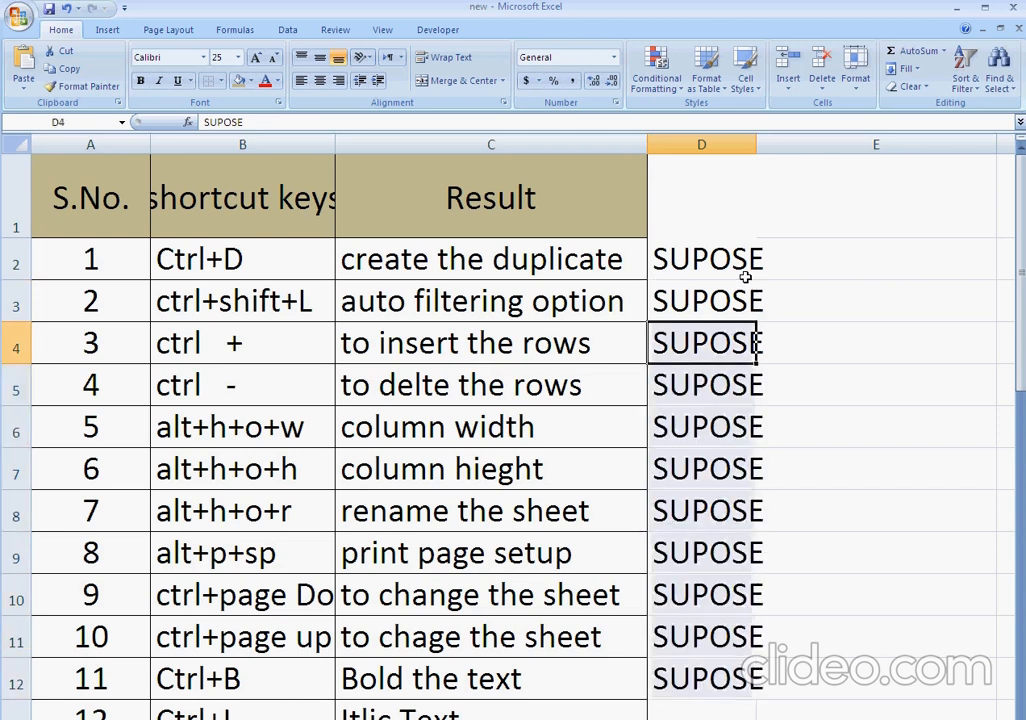
# Clear all the SUPOSE entries from column D, including the one in D2.
pyautogui.press('Up')
pyautogui.hotkey('ctrl', 'shift', 'Down')
pyautogui.press('Delete')
pyautogui.press('Up')
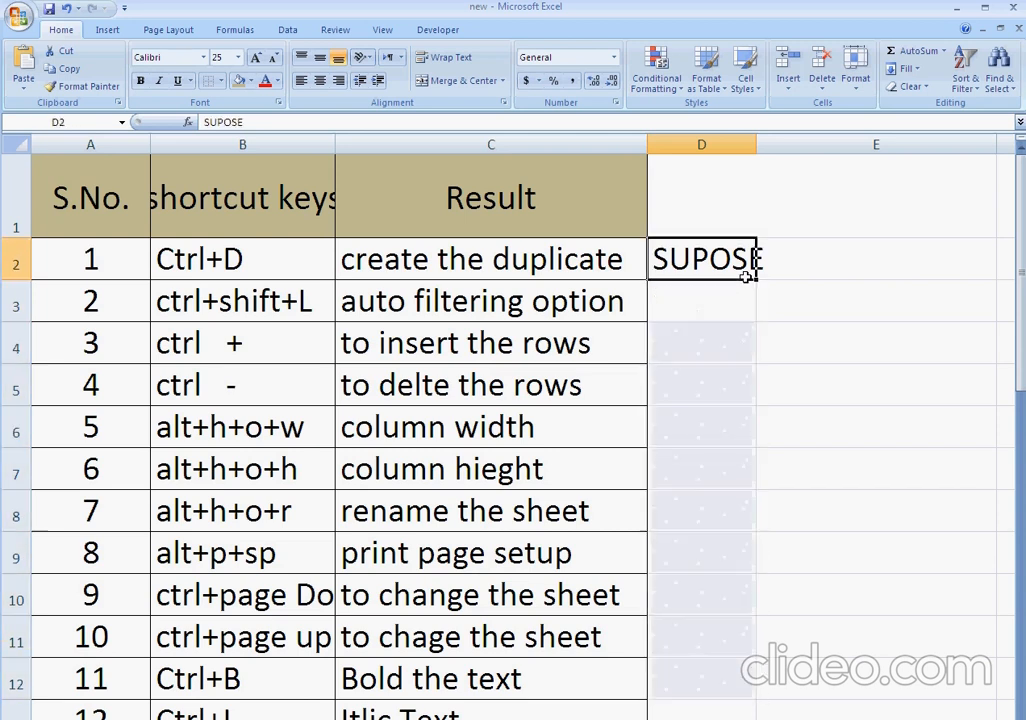
pyautogui.press('Delete')
pyautogui.press('Left')
pyautogui.press('Left')
pyautogui.press('Left')
pyautogui.press('Right')
pyautogui.press('Down')
pyautogui.press('Down')
pyautogui.press('Right')
pyautogui.press('Up')
pyautogui.press('Right')
pyautogui.press('Left')
pyautogui.press('Right')
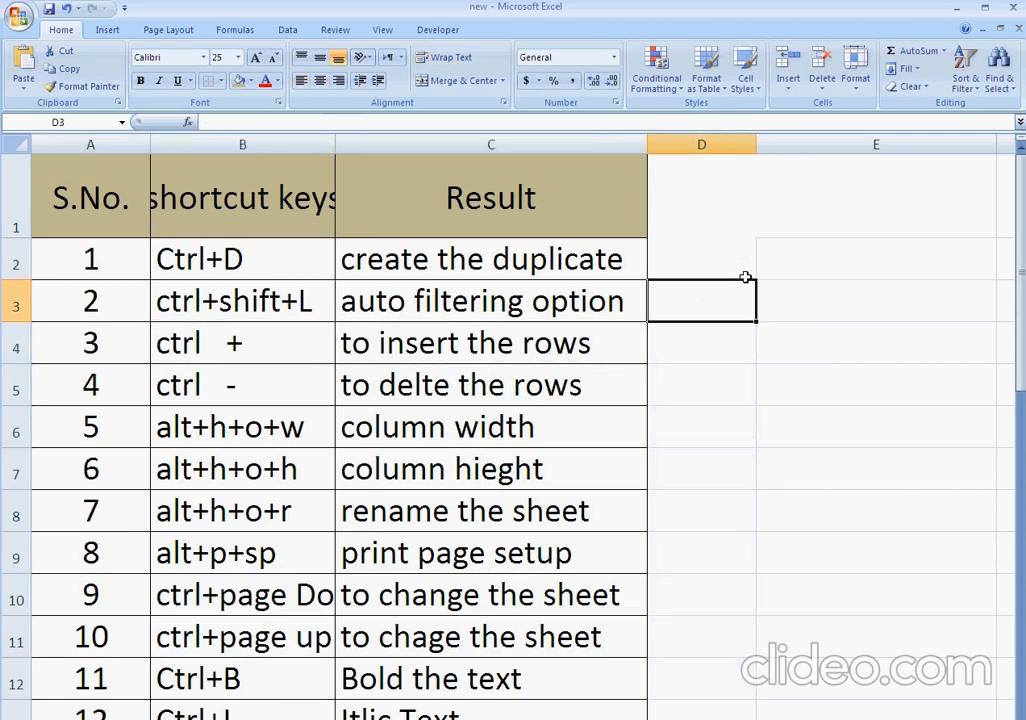
# Enter the note FILTERING BY SHORT CUT in cell D3, and clear it again.
pyautogui.write('FIL')
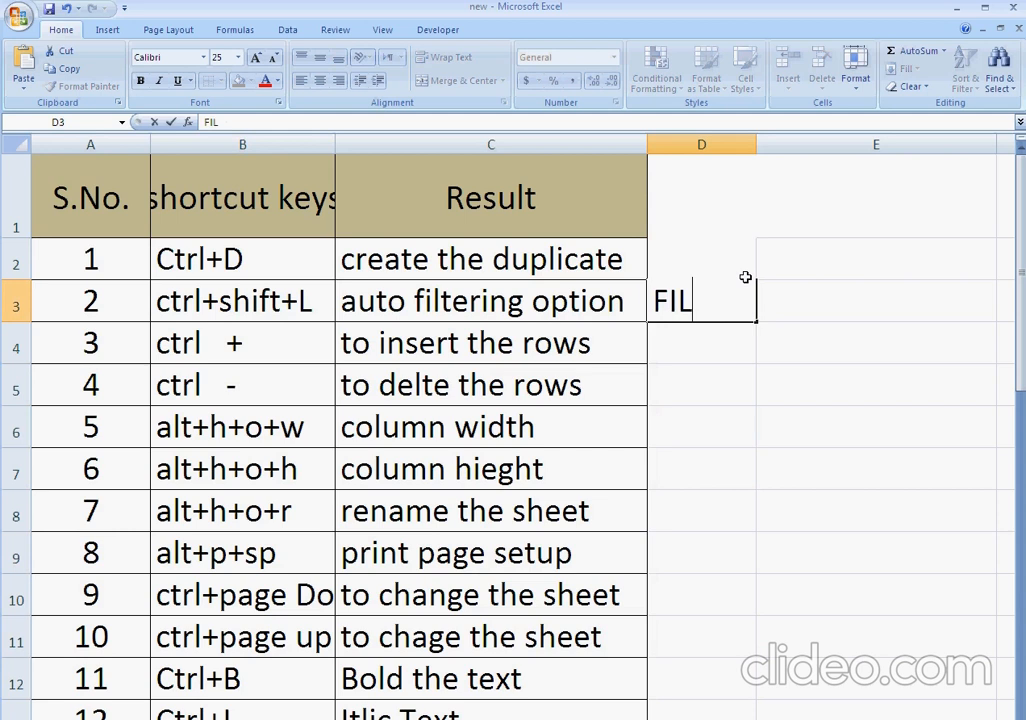
pyautogui.write('TERING BY')
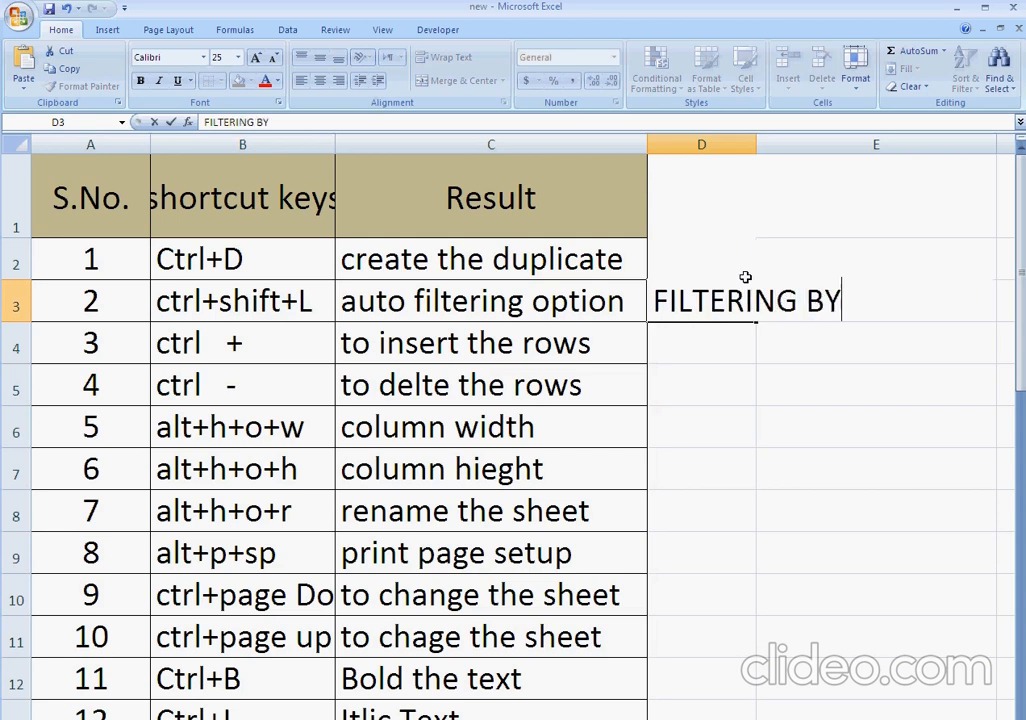
pyautogui.write(' SHORT CUT')
pyautogui.press('Return')
pyautogui.press('Up')
pyautogui.press('Delete')
pyautogui.press('Left')
pyautogui.press('Left')
pyautogui.press('Right')
pyautogui.press('Right')
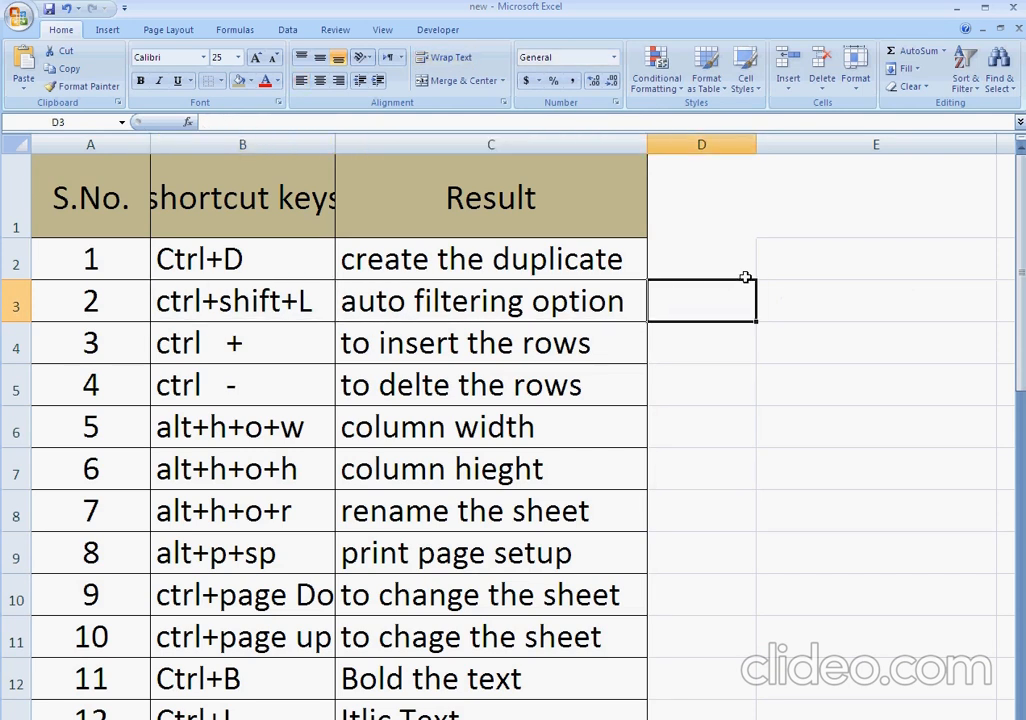
pyautogui.write('PRESS J')
pyautogui.press('BackSpace')
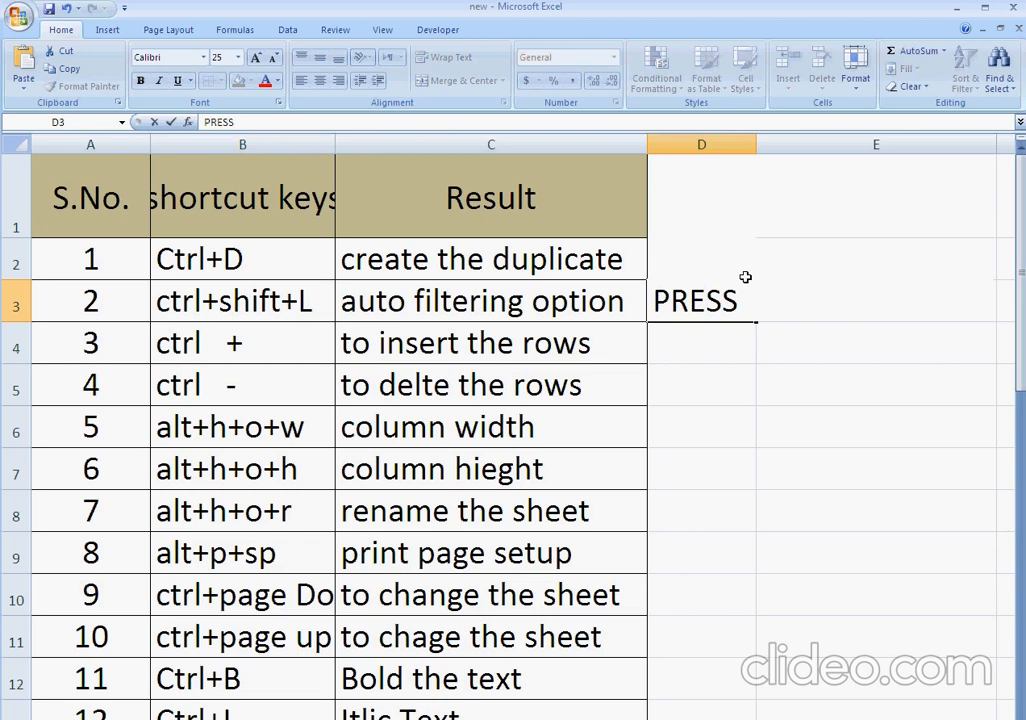
pyautogui.press('BackSpace')
pyautogui.press('BackSpace')
pyautogui.press('BackSpace')
pyautogui.press('BackSpace')
pyautogui.press('BackSpace')
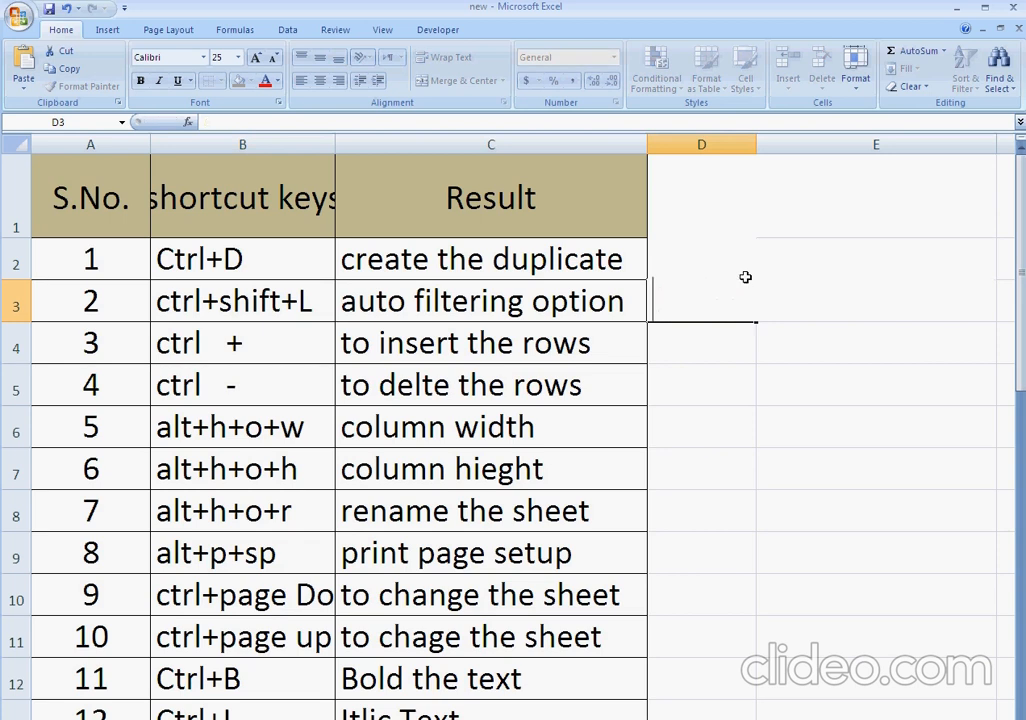
pyautogui.press('Return')
# Turn on AutoFilter for the header row of the shortcut table.
pyautogui.press('Up')
pyautogui.press('Left')
pyautogui.press('Left')
pyautogui.press('Up')
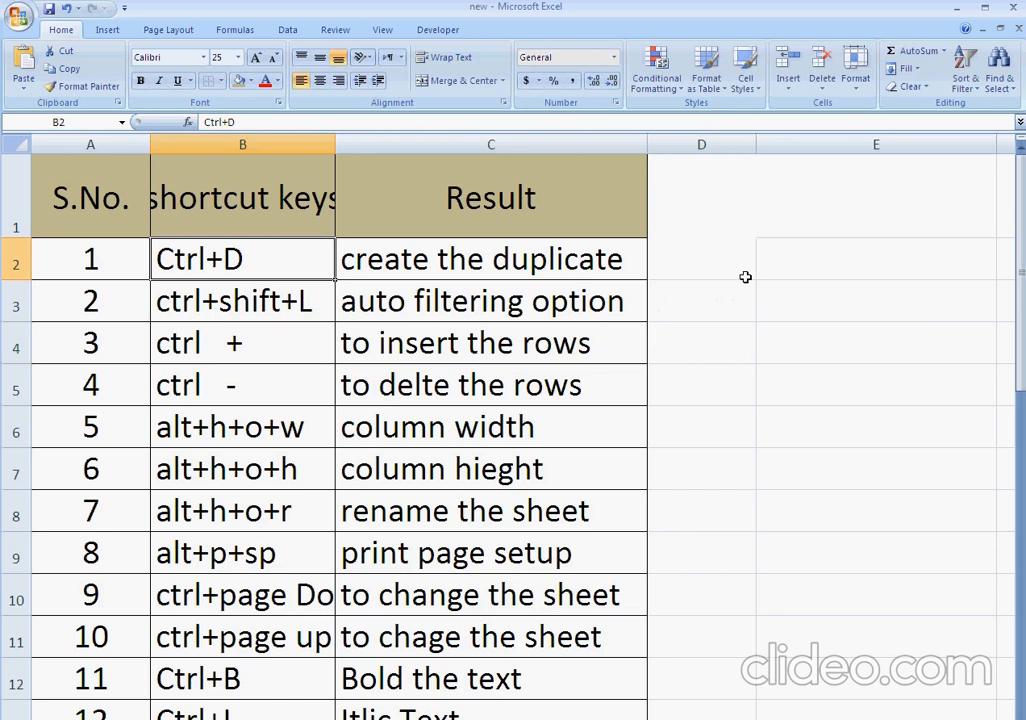
pyautogui.hotkey('ctrl', 'shift', 'l')
# Look through the filter options of the shortcut keys, S.No. and Result columns, and remove the AutoFilter without filtering anything.
pyautogui.click(327, 230)
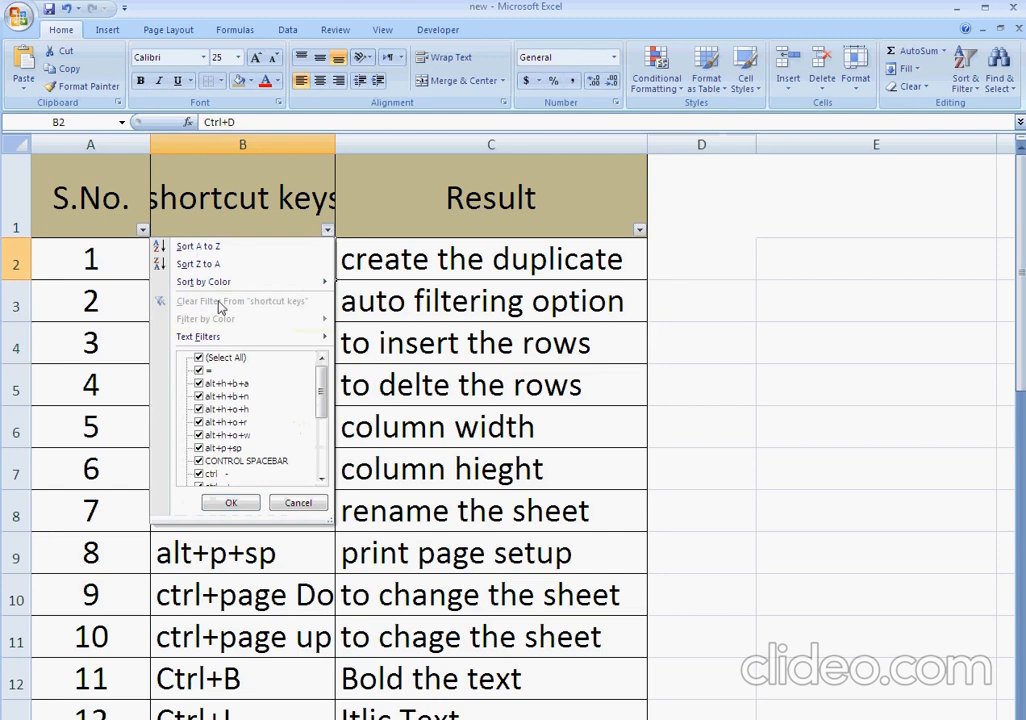
pyautogui.click(141, 232)
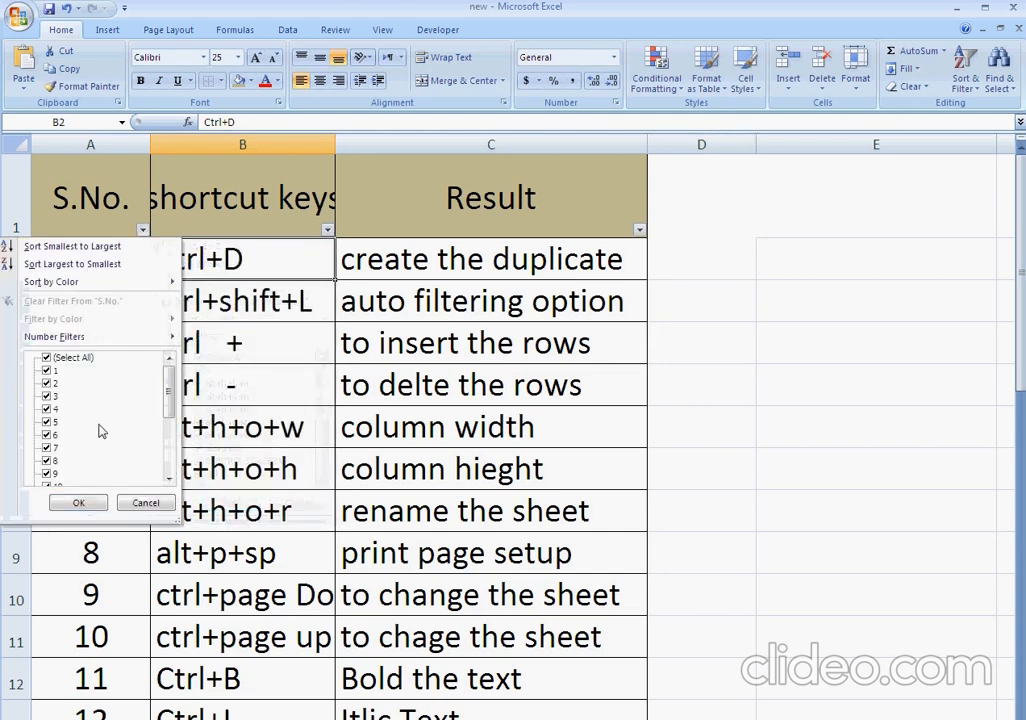
pyautogui.click(639, 231)
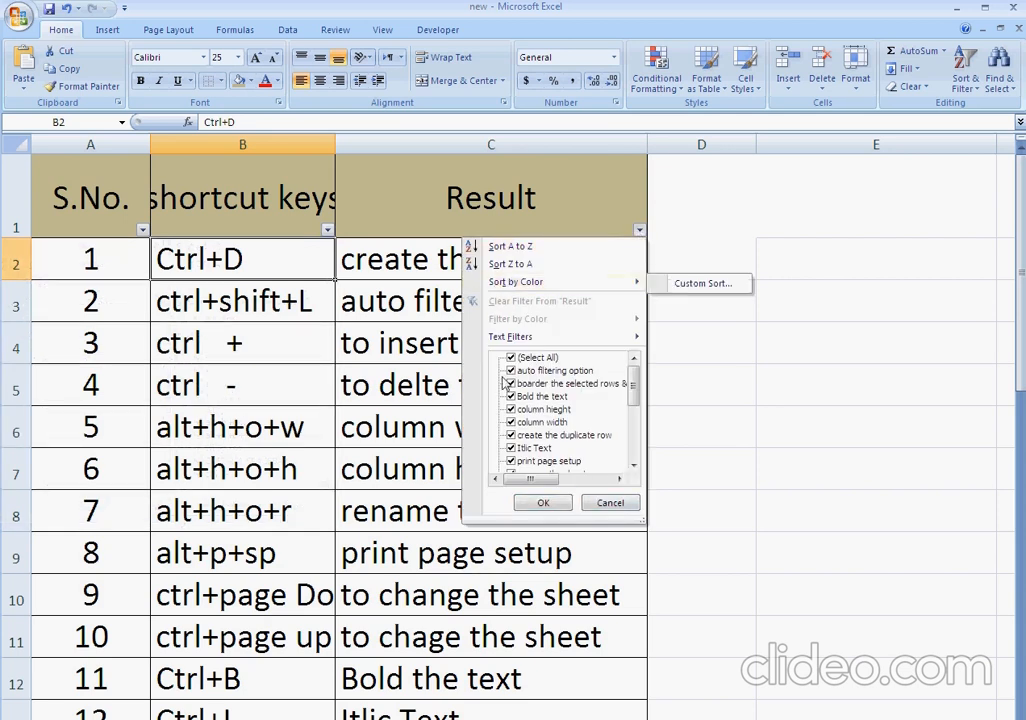
pyautogui.click(610, 503)
pyautogui.click(280, 334)
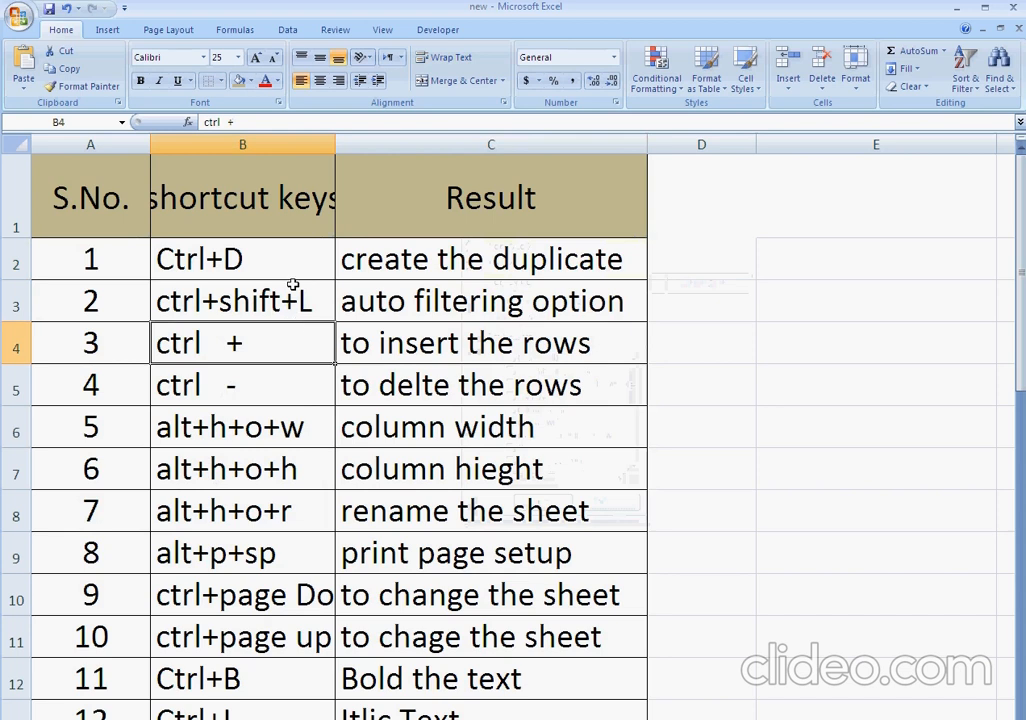
pyautogui.click(299, 298)
pyautogui.click(272, 350)
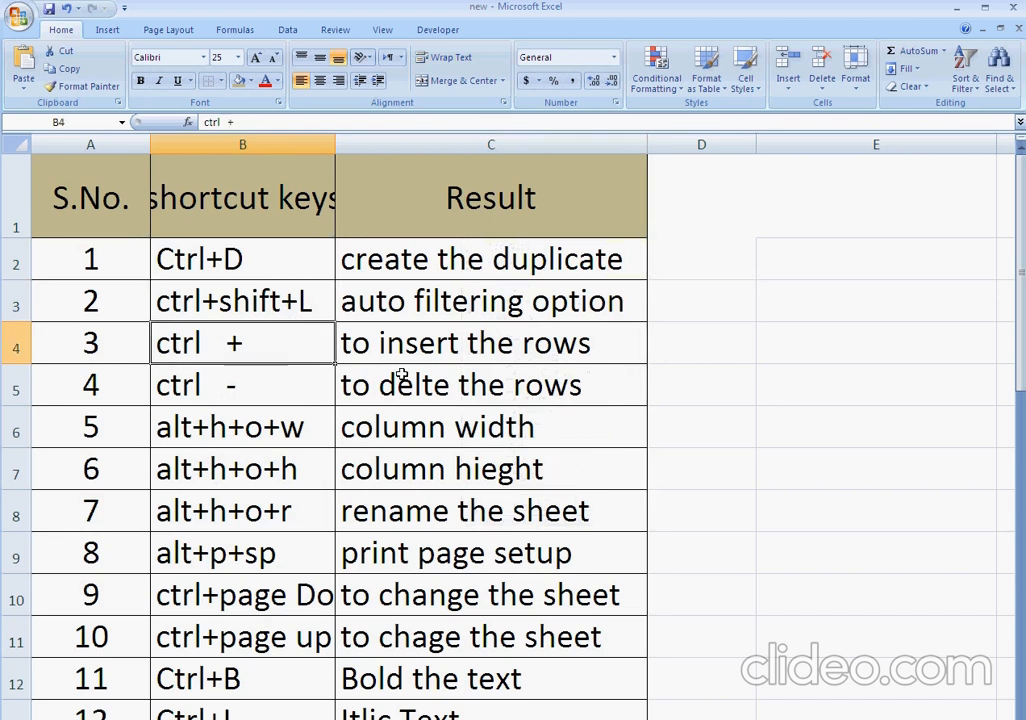
# Enter OK in cells D2 and D3 beside the first two shortcuts.
pyautogui.press('Right')
pyautogui.press('Right')
pyautogui.press('Up')
pyautogui.press('Up')
pyautogui.write('OK')
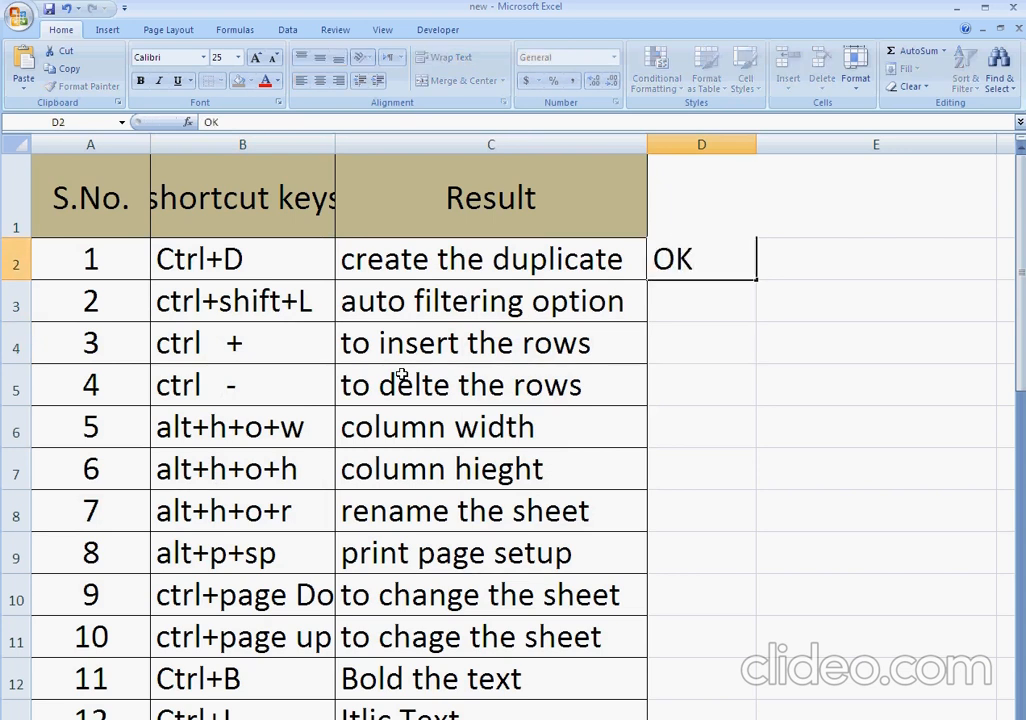
pyautogui.press('Return')
pyautogui.write('O')
pyautogui.press('Return')
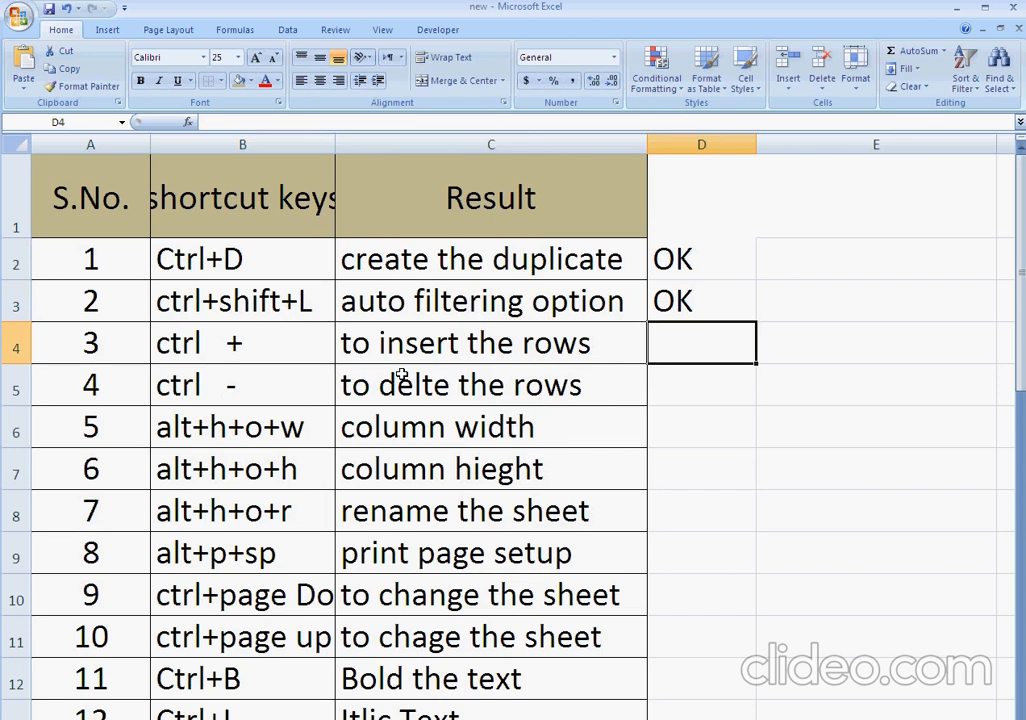
# Insert an entire blank row at row 4, above the "ctrl +" entry.
pyautogui.press('Left')
pyautogui.press('Left')
pyautogui.hotkey('ctrl', 'shift', '+')
pyautogui.press('r')
pyautogui.press('Return')
# Delete the entire blank row 4.
pyautogui.press('Left')
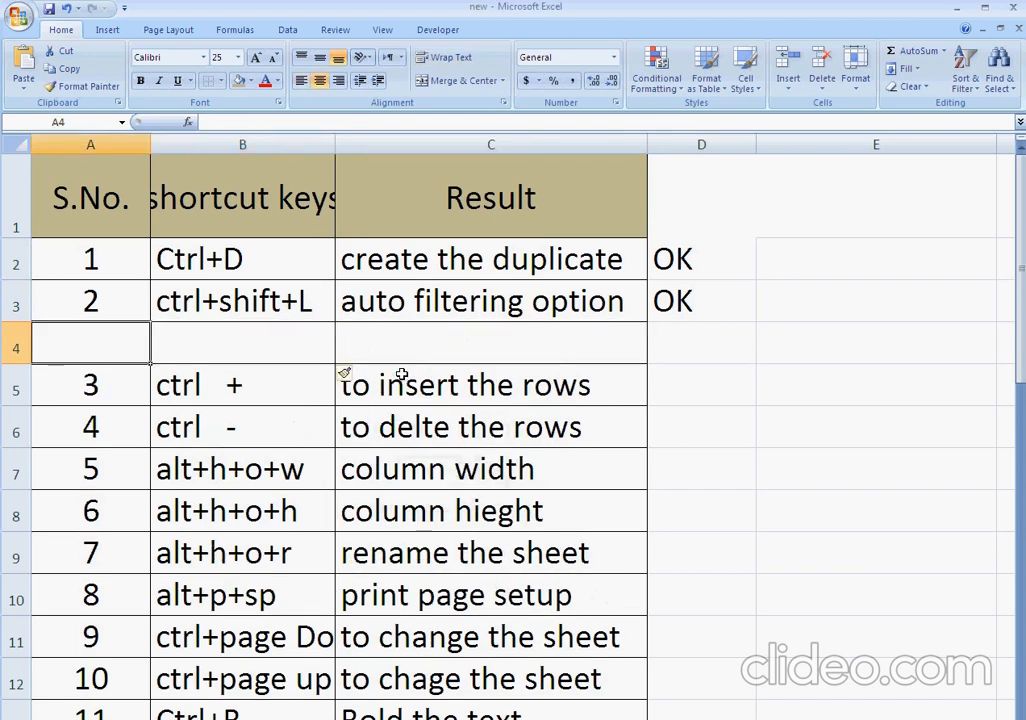
pyautogui.hotkey('shift', 'Right')
pyautogui.hotkey('shift', 'Right')
pyautogui.hotkey('shift', 'Right')
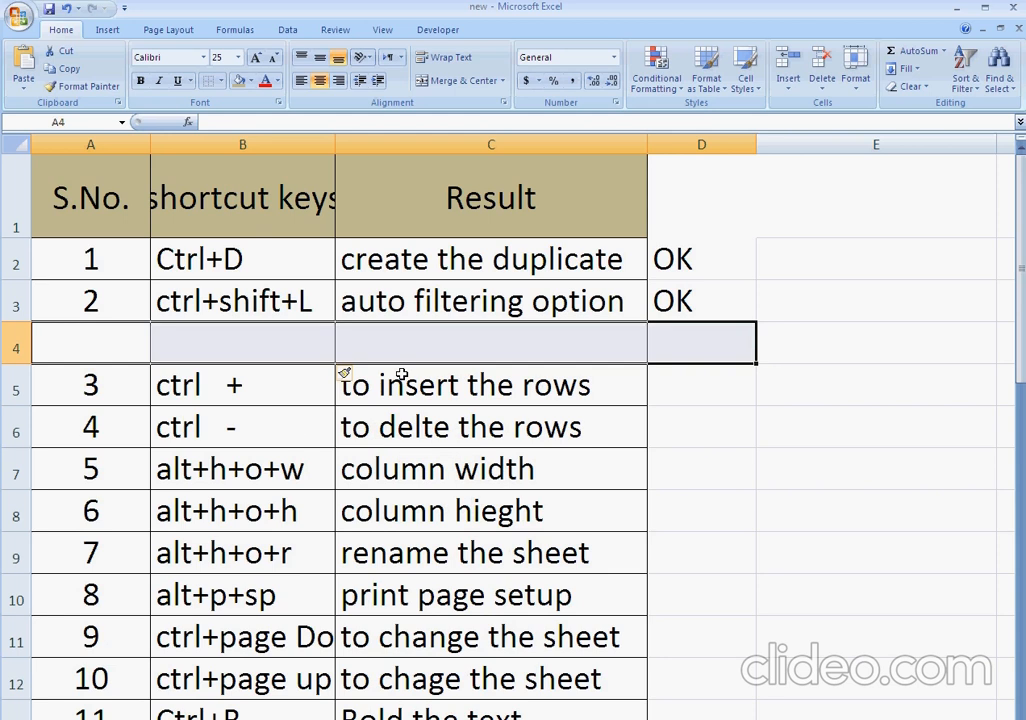
pyautogui.hotkey('ctrl', '-')
pyautogui.press('r')
pyautogui.press('Return')
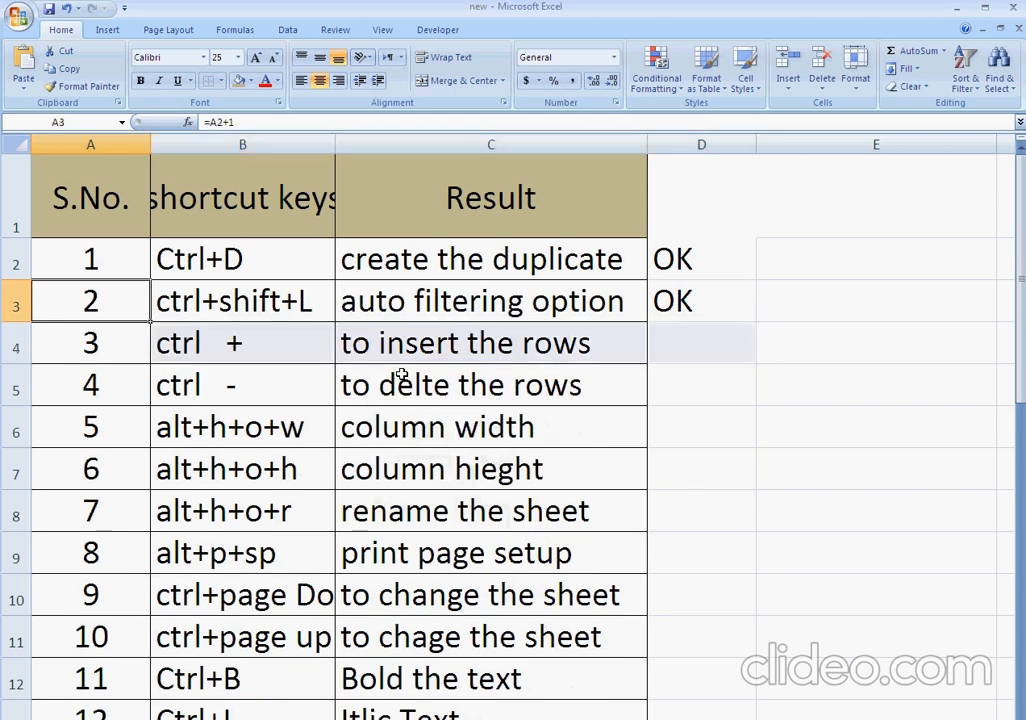
# Duplicate OK from the cell above into D4 and D5, beside the insert and delete row shortcuts.
pyautogui.press('Right')
pyautogui.press('Right')
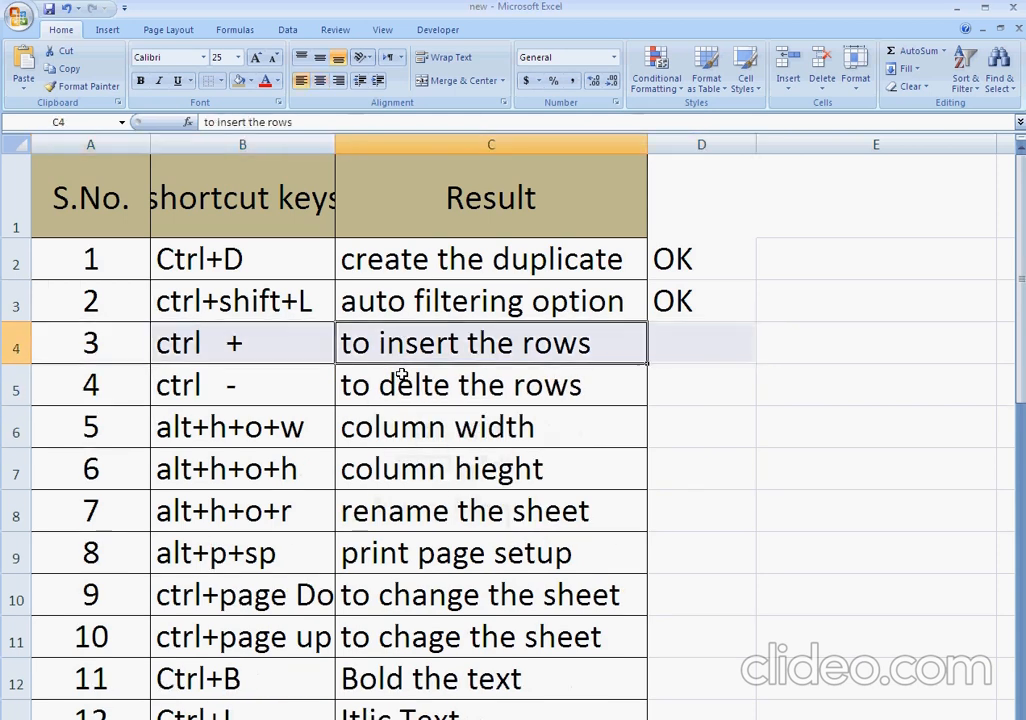
pyautogui.press('Right')
pyautogui.hotkey('ctrl', 'd')
pyautogui.press('Down')
pyautogui.hotkey('ctrl', 'd')
pyautogui.press('Down')
pyautogui.press('Left')
pyautogui.press('Left')
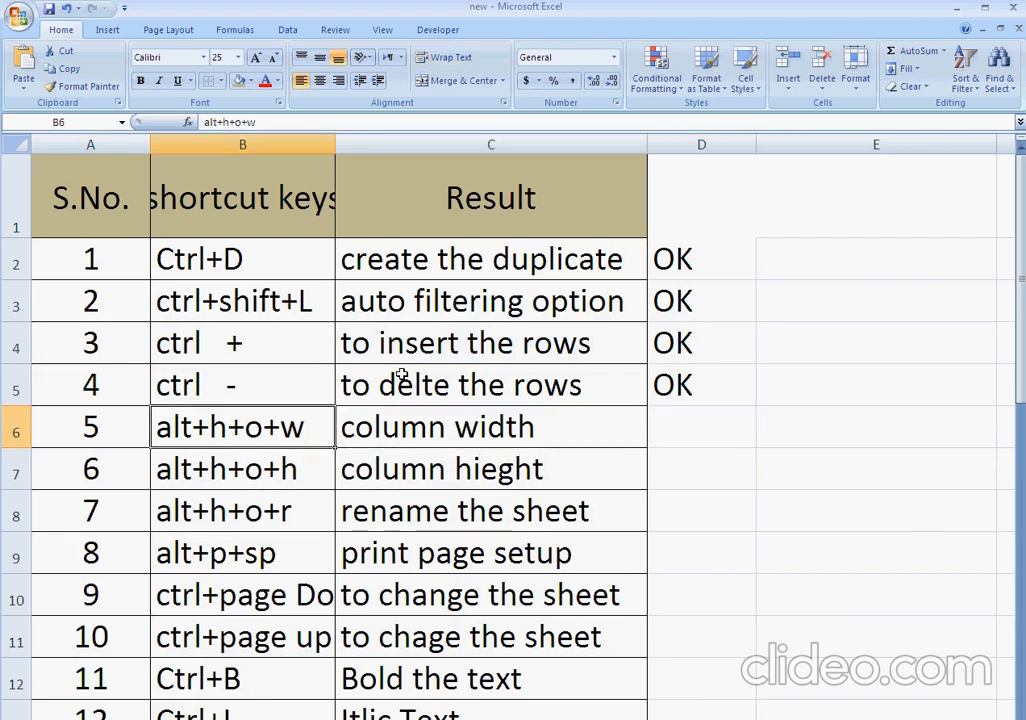
pyautogui.press('Right')
pyautogui.press('Left')
pyautogui.press('alt')
pyautogui.press('h')
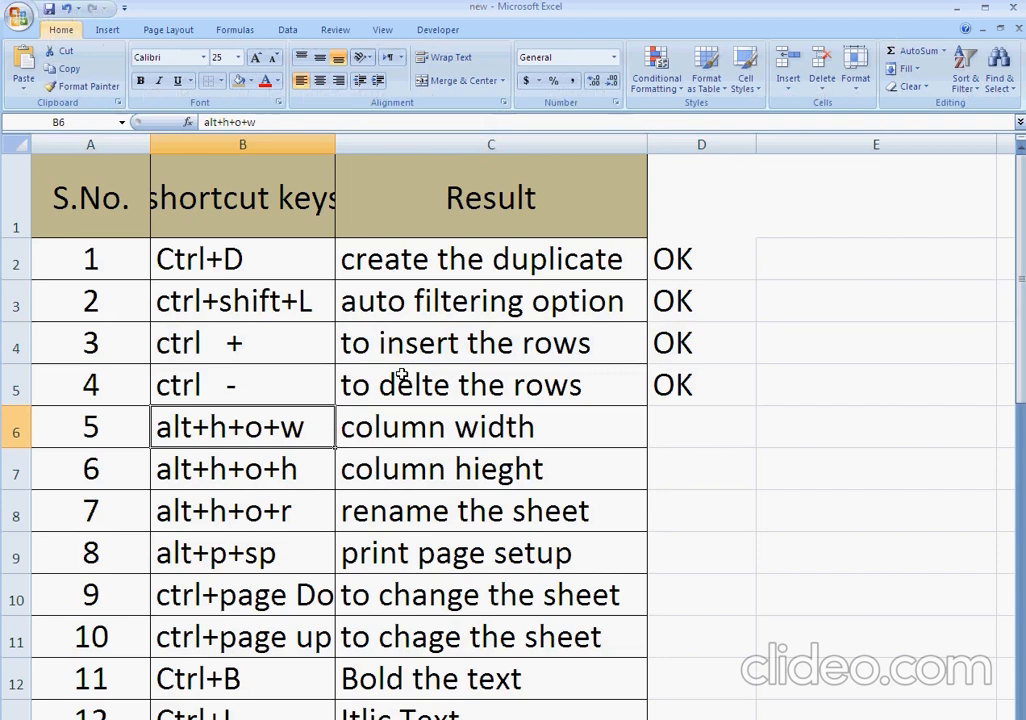
pyautogui.press('o')
pyautogui.press('w')
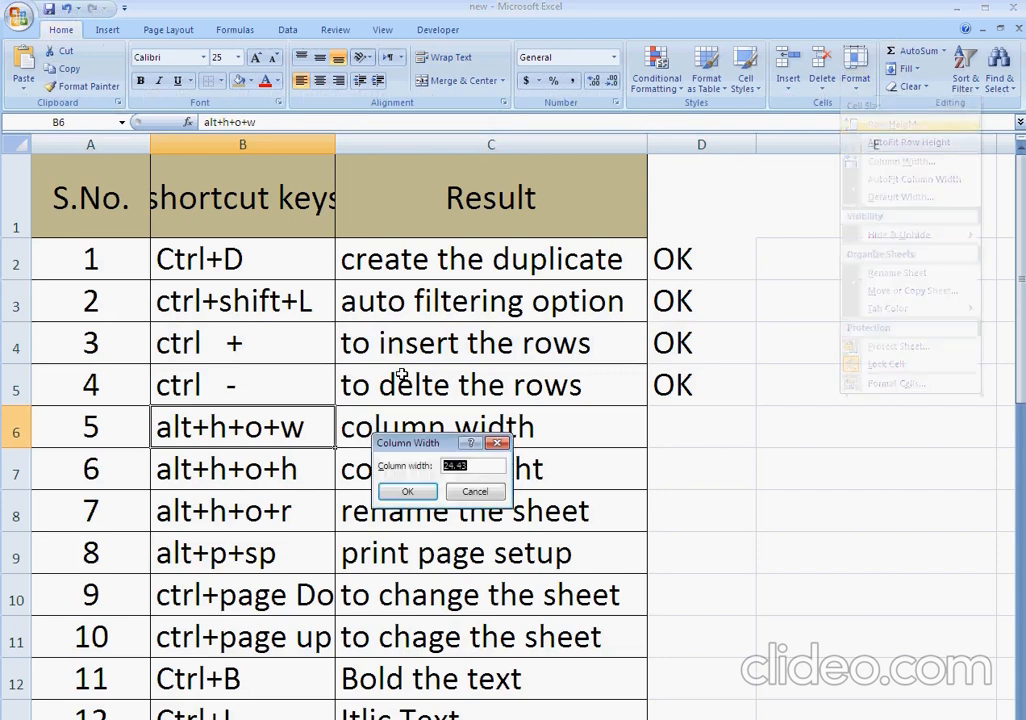
pyautogui.press('Escape')
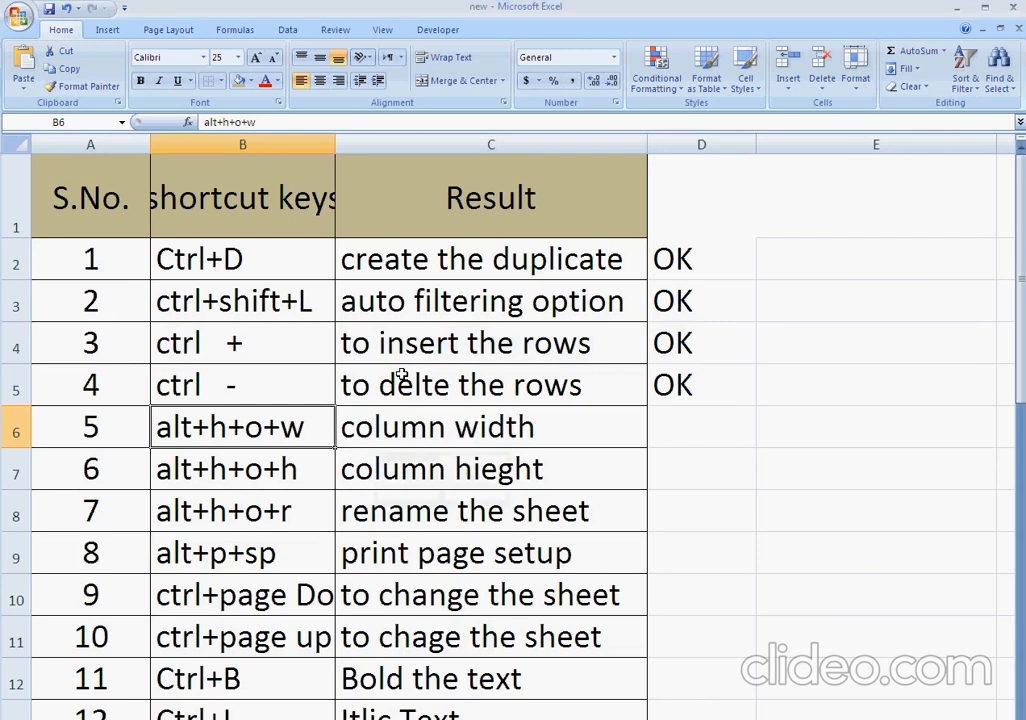
pyautogui.press('alt')
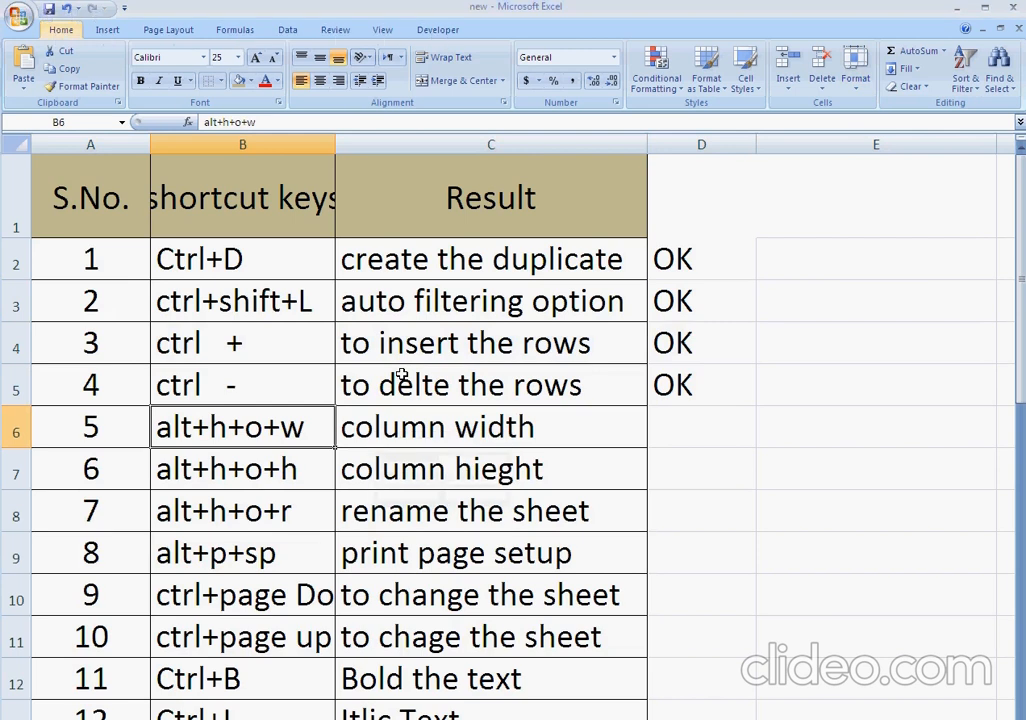
pyautogui.press('h')
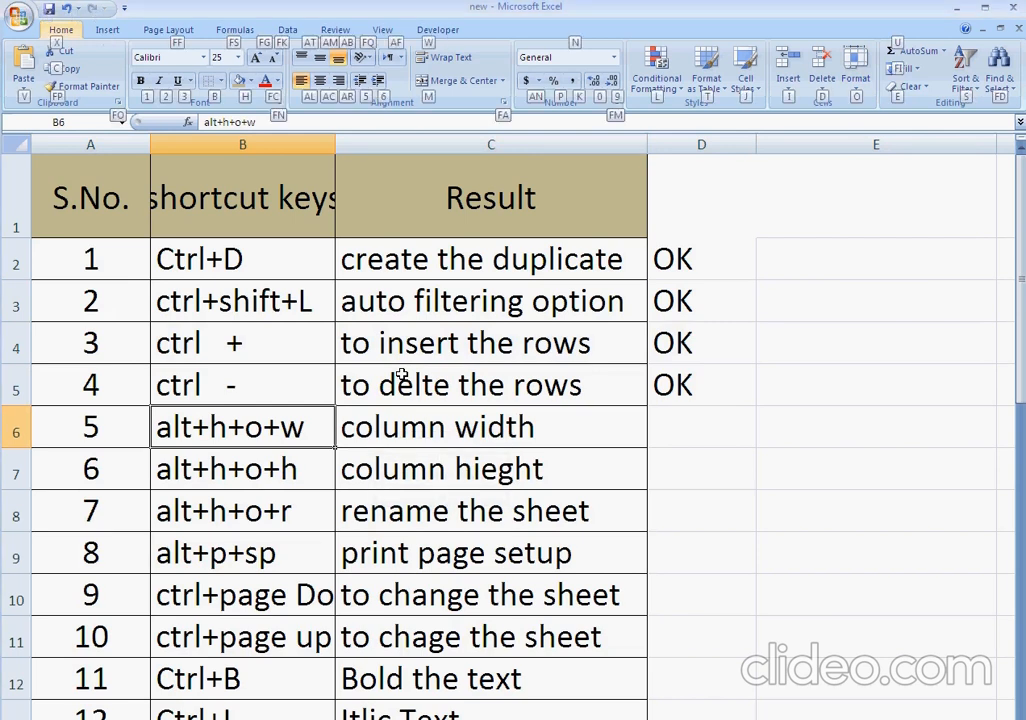
pyautogui.press('o')
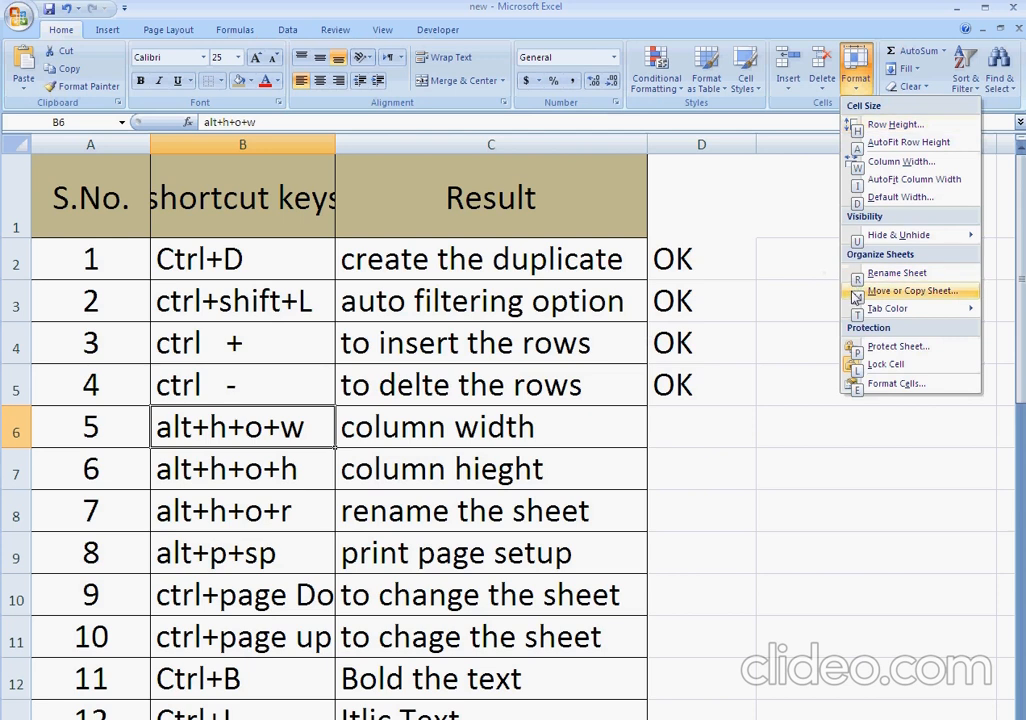
pyautogui.moveTo(854, 310)
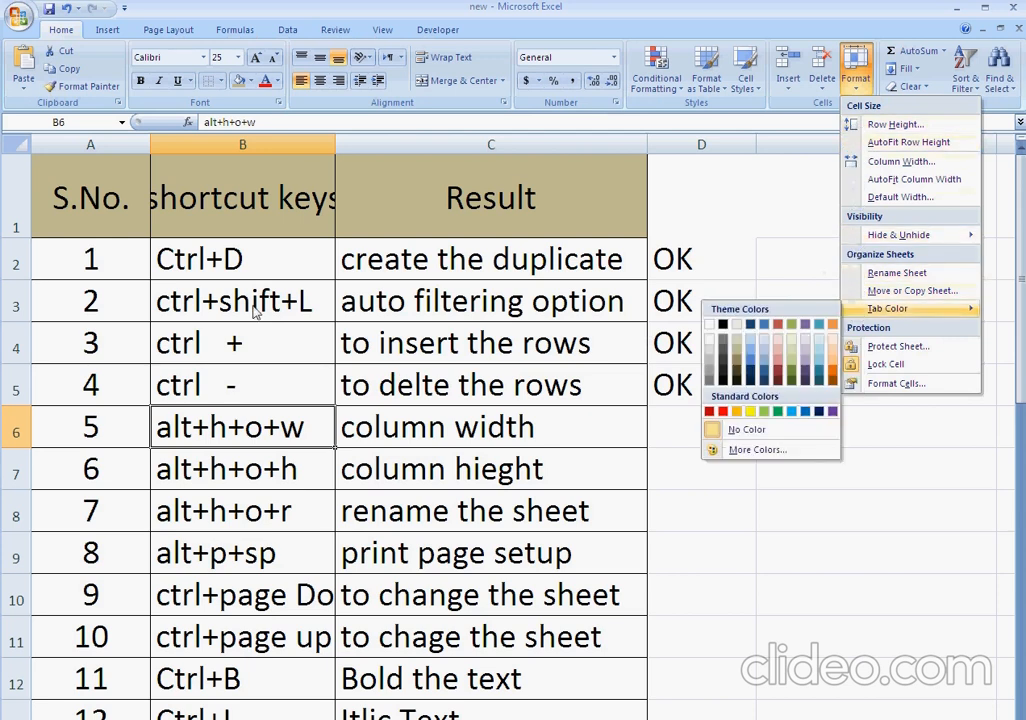
pyautogui.click(295, 430)
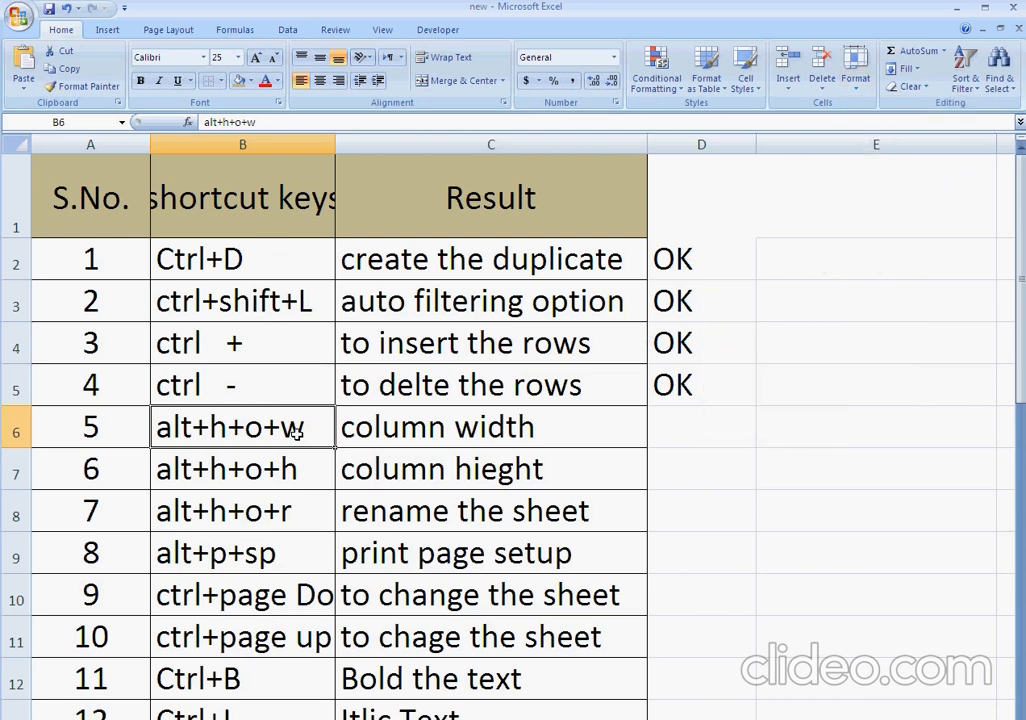
pyautogui.hotkey('alt', 'h')
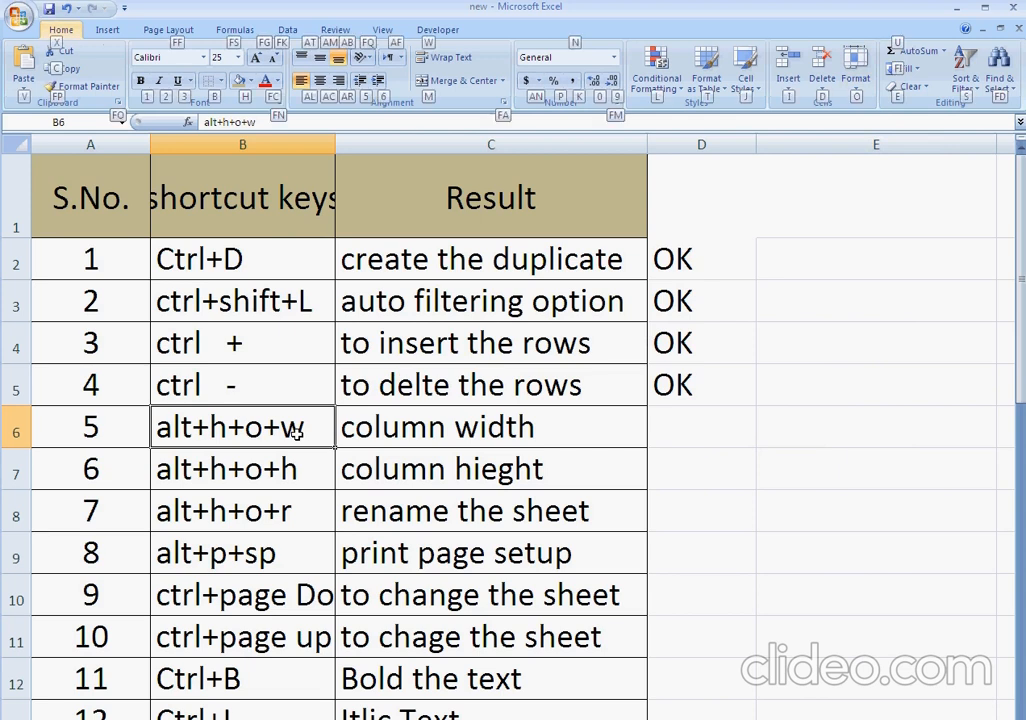
pyautogui.press('h')
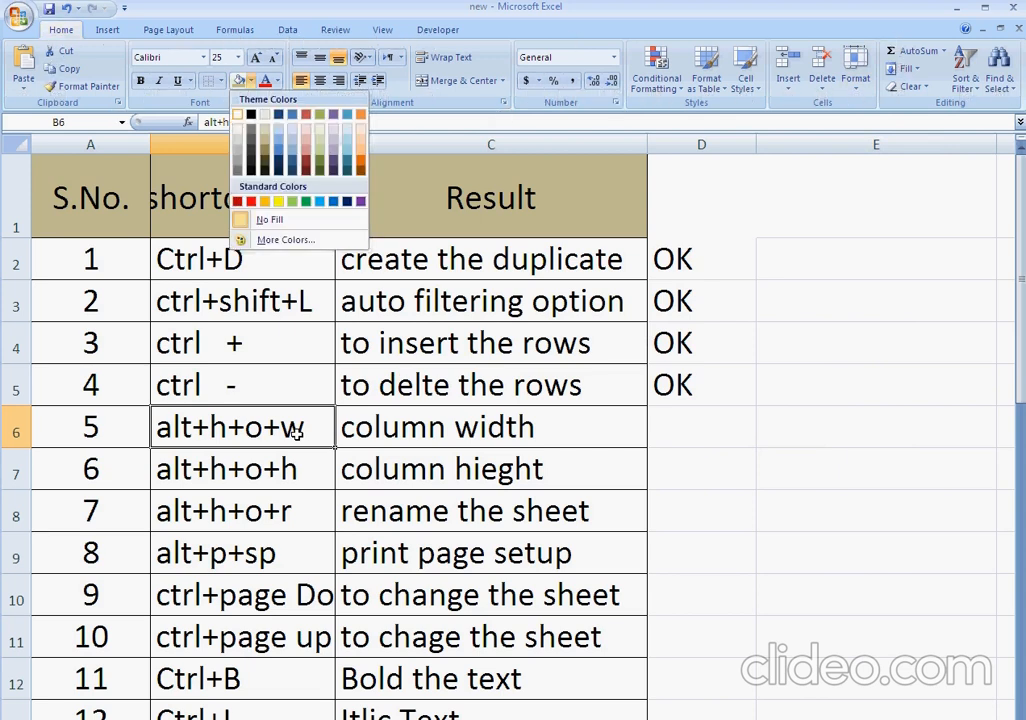
pyautogui.click(297, 432)
# Set the width of the shortcut keys column (column B) to 60.
pyautogui.hotkey('alt', 'h')
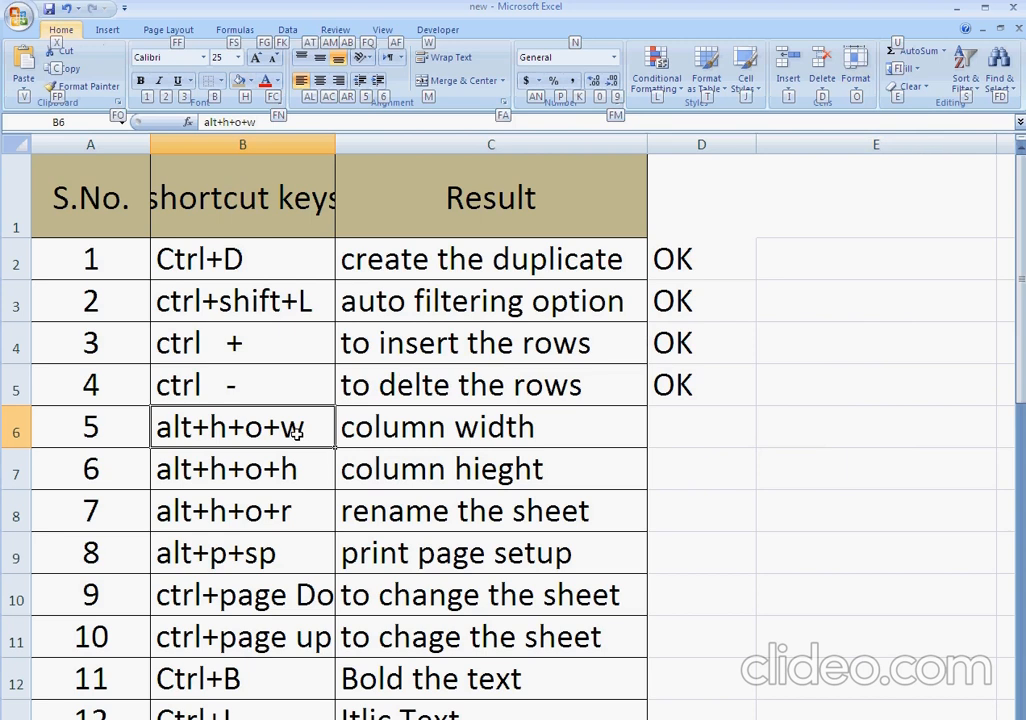
pyautogui.press('o')
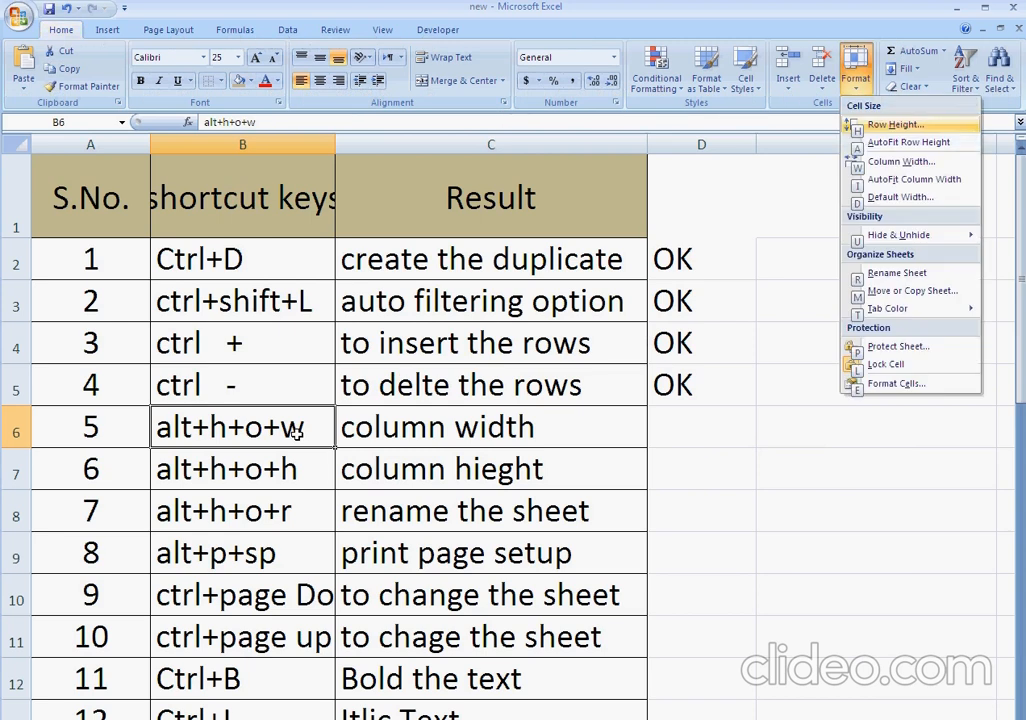
pyautogui.press('w')
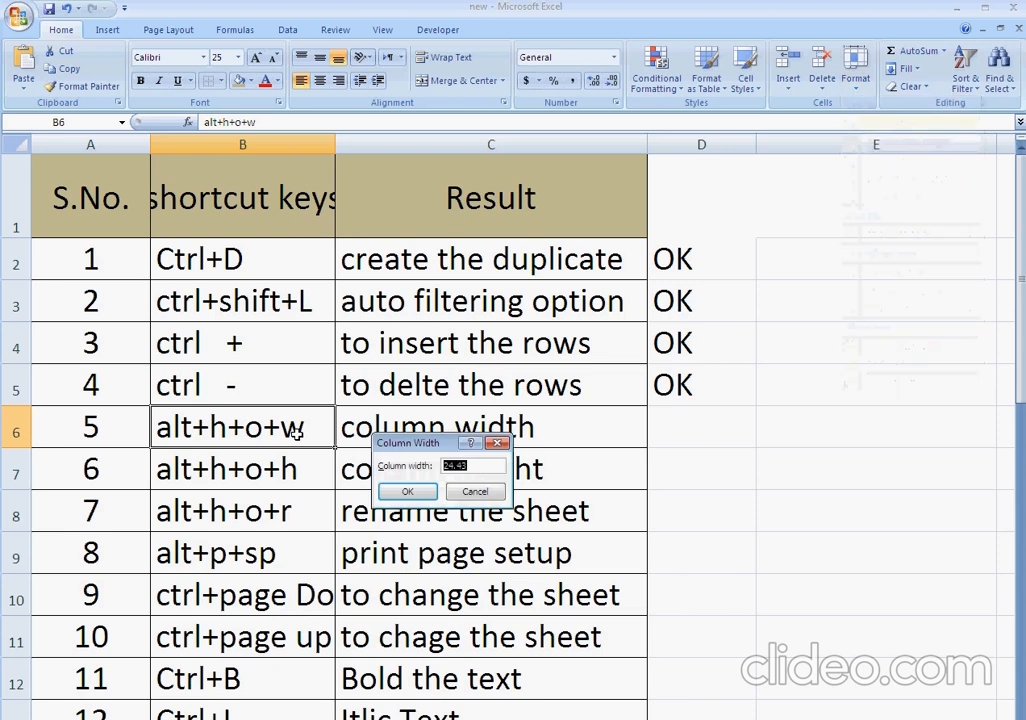
pyautogui.click(468, 467)
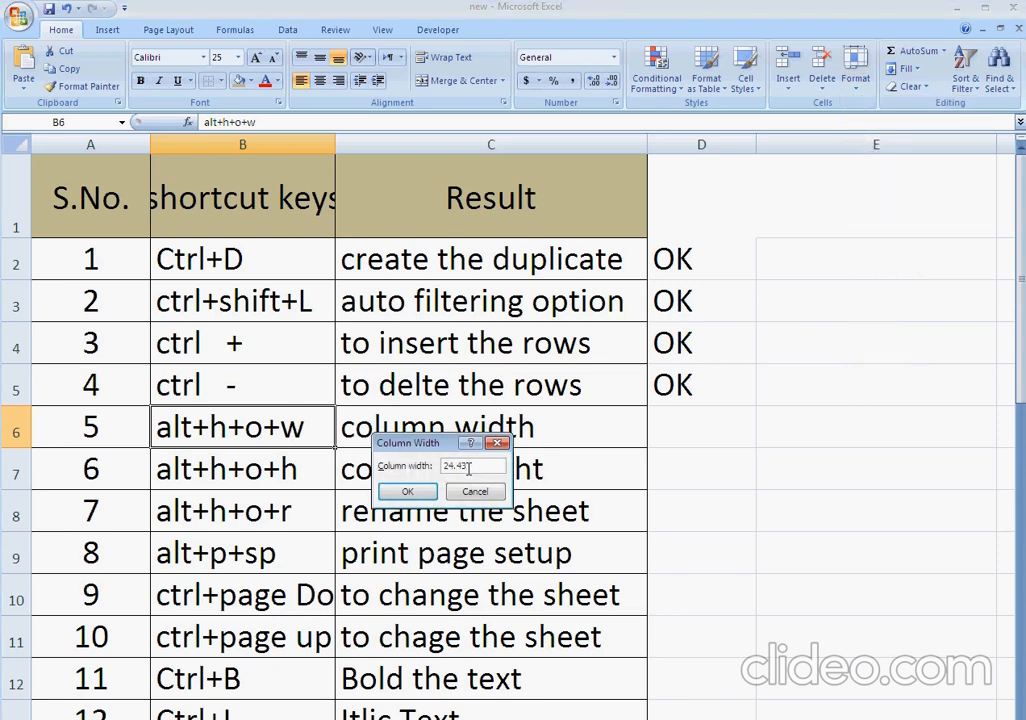
pyautogui.doubleClick(468, 467)
pyautogui.click(468, 467)
pyautogui.doubleClick(468, 467)
pyautogui.click(468, 467)
pyautogui.doubleClick(468, 467)
pyautogui.write('60')
pyautogui.press('Return')
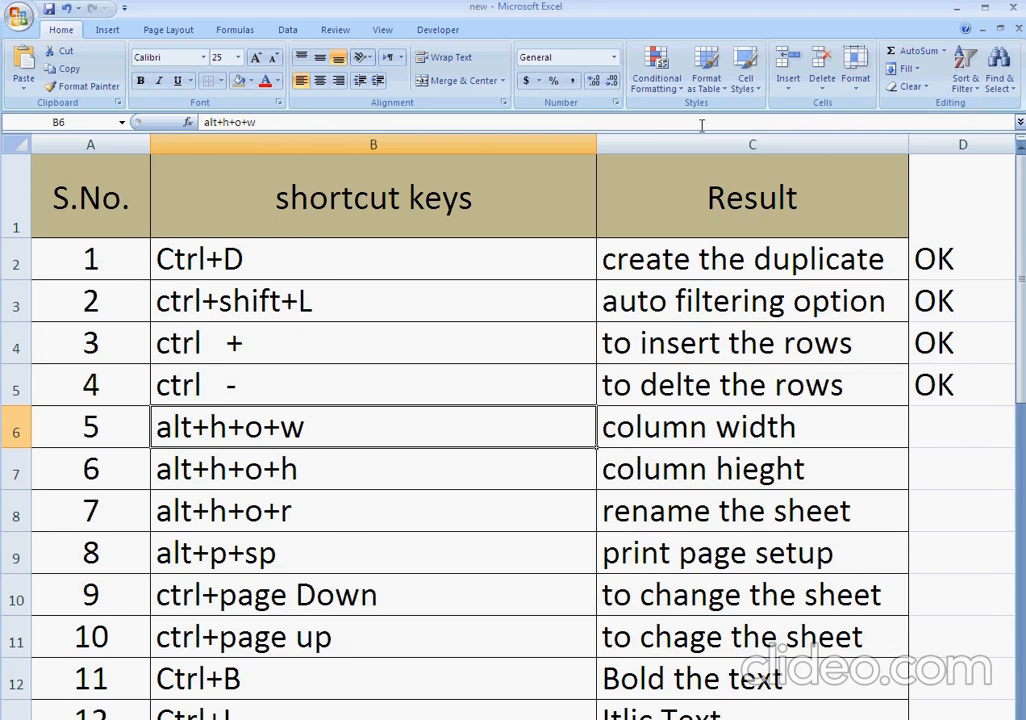
# Set the width of column B to 40.
pyautogui.hotkey('alt', 'h')
pyautogui.write('ow')
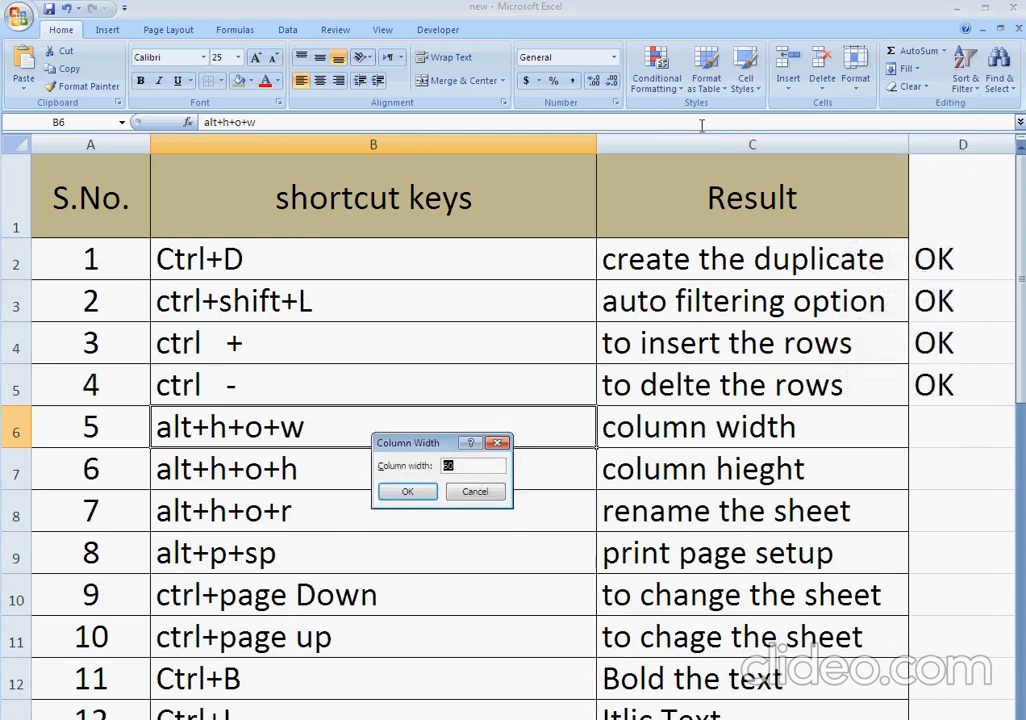
pyautogui.write('40')
pyautogui.press('Return')
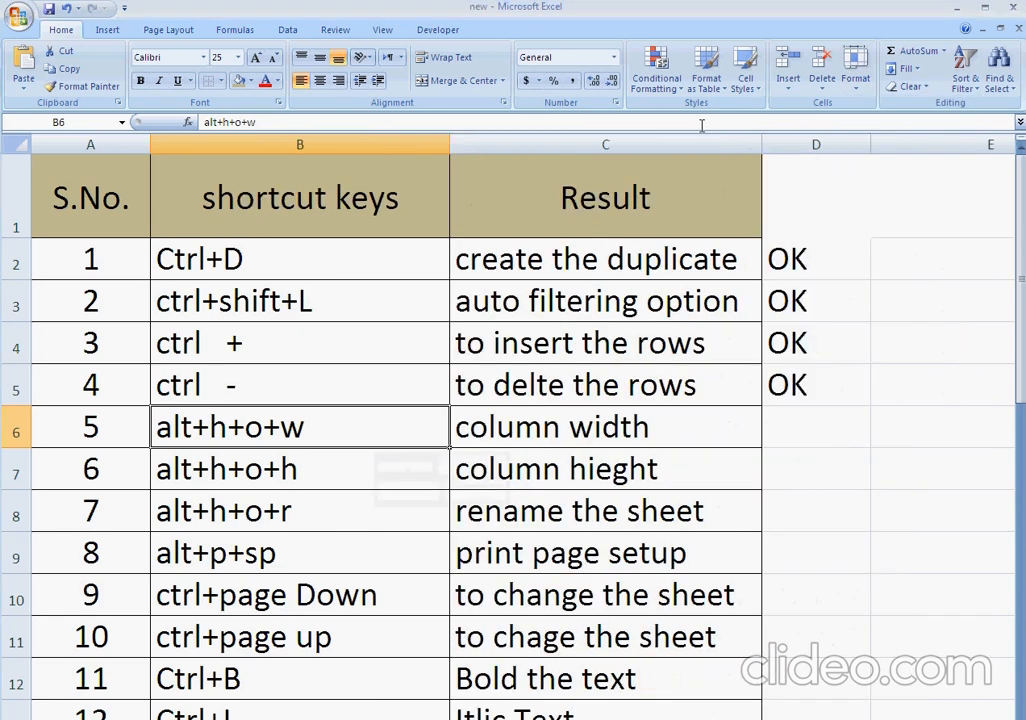
# Enter OK in cell D6 beside the column width shortcut.
pyautogui.press('Right')
pyautogui.press('Right')
pyautogui.write('OK')
pyautogui.press('Return')
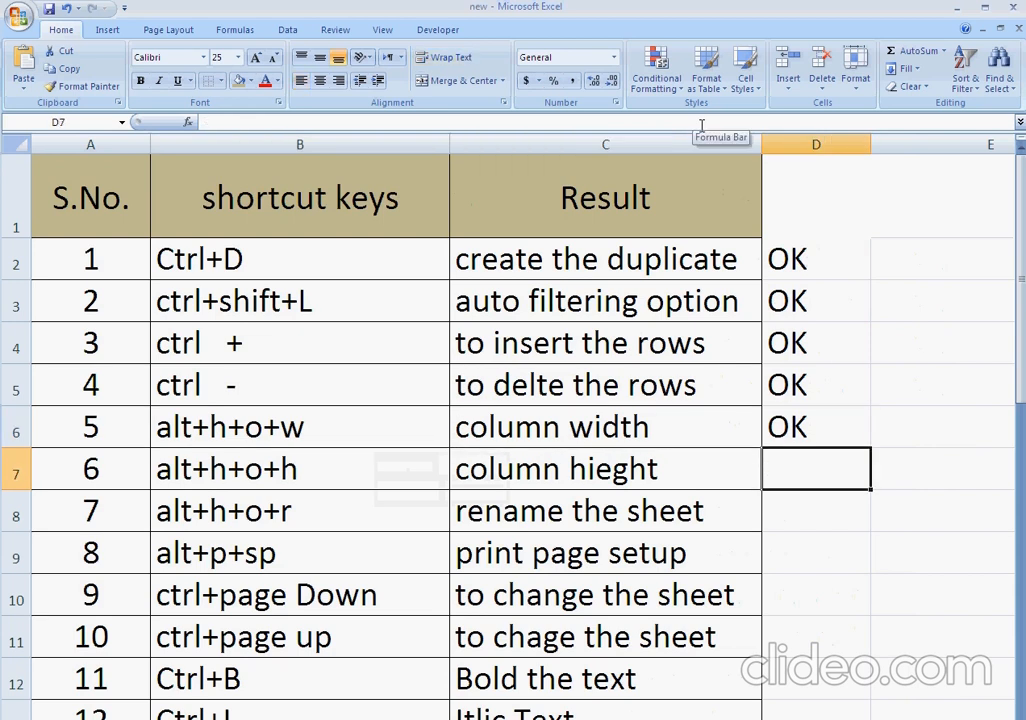
# Set the height of row 7 to 60, check the taller row, and undo the height change.
pyautogui.press('alt')
pyautogui.press('h')
pyautogui.press('o')
pyautogui.press('h')
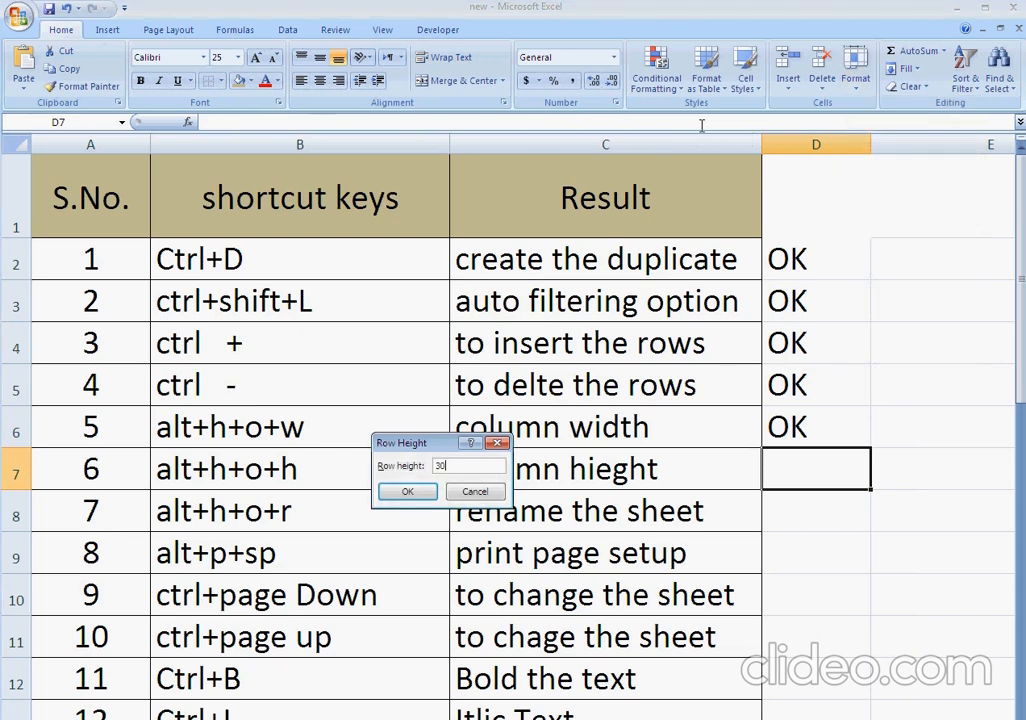
pyautogui.write('6')
pyautogui.press('Return')
pyautogui.press('Left')
pyautogui.press('Left')
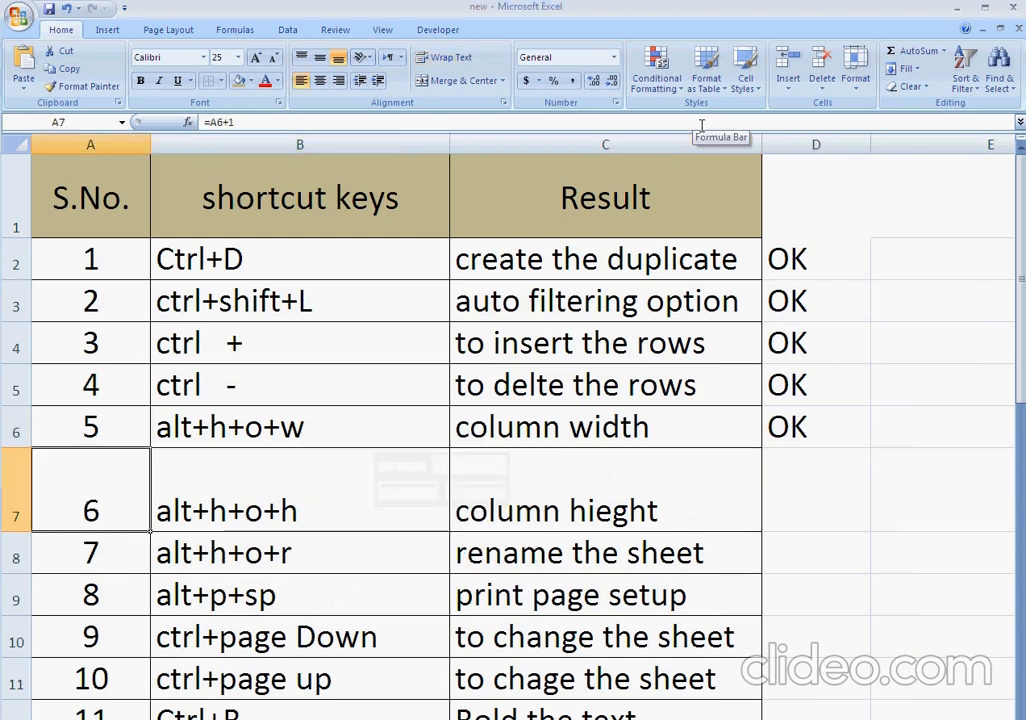
pyautogui.press('Left')
pyautogui.hotkey('shift', 'Right')
pyautogui.hotkey('shift', 'Right')
pyautogui.hotkey('shift', 'Right')
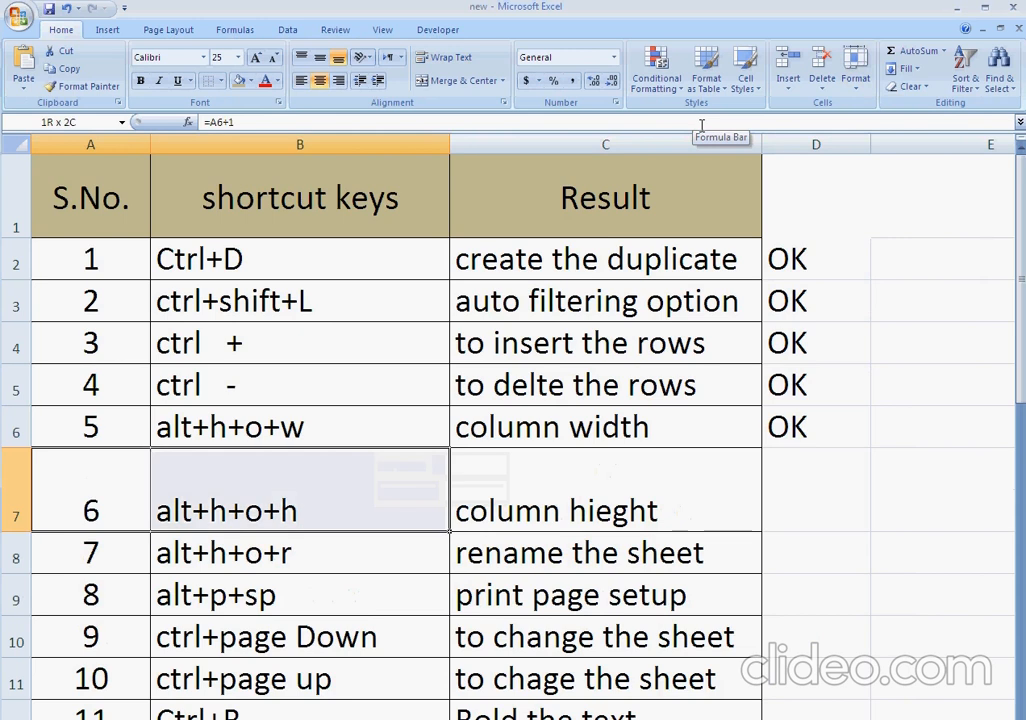
pyautogui.hotkey('ctrl', 'z')
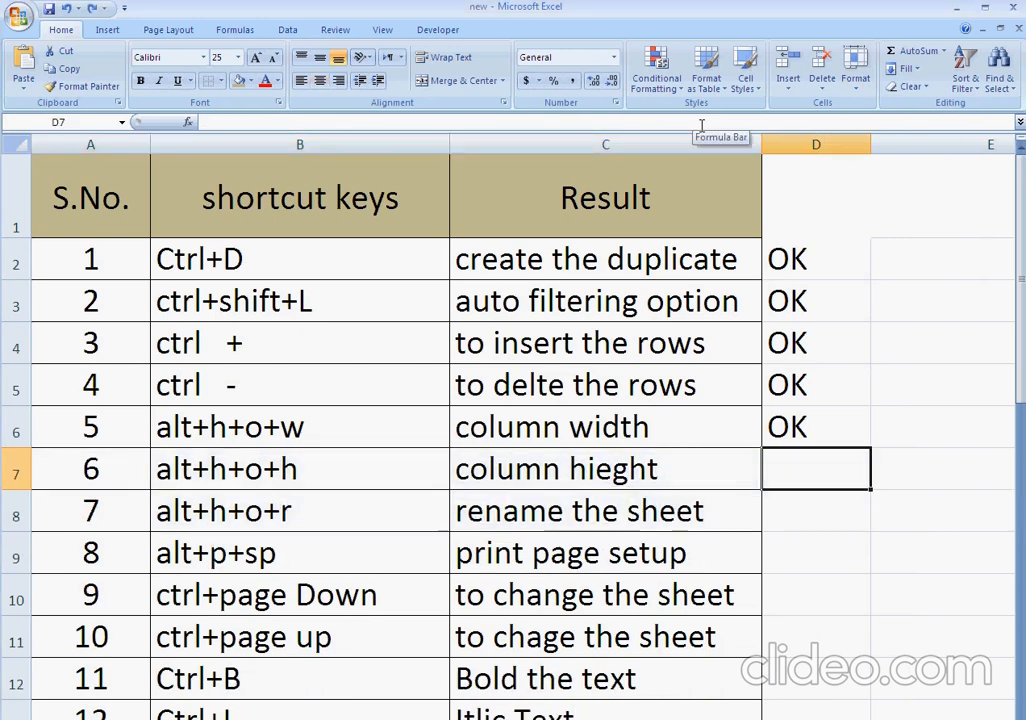
# Enter OK in cell D7 beside the "alt+h+o+h" shortcut.
pyautogui.press('Left')
pyautogui.press('Left')
pyautogui.press('Down')
pyautogui.press('Right')
pyautogui.press('Right')
pyautogui.press('Up')
pyautogui.press('Down')
pyautogui.press('Left')
pyautogui.press('Left')
pyautogui.press('Left')
pyautogui.press('Right')
pyautogui.press('Right')
pyautogui.press('Right')
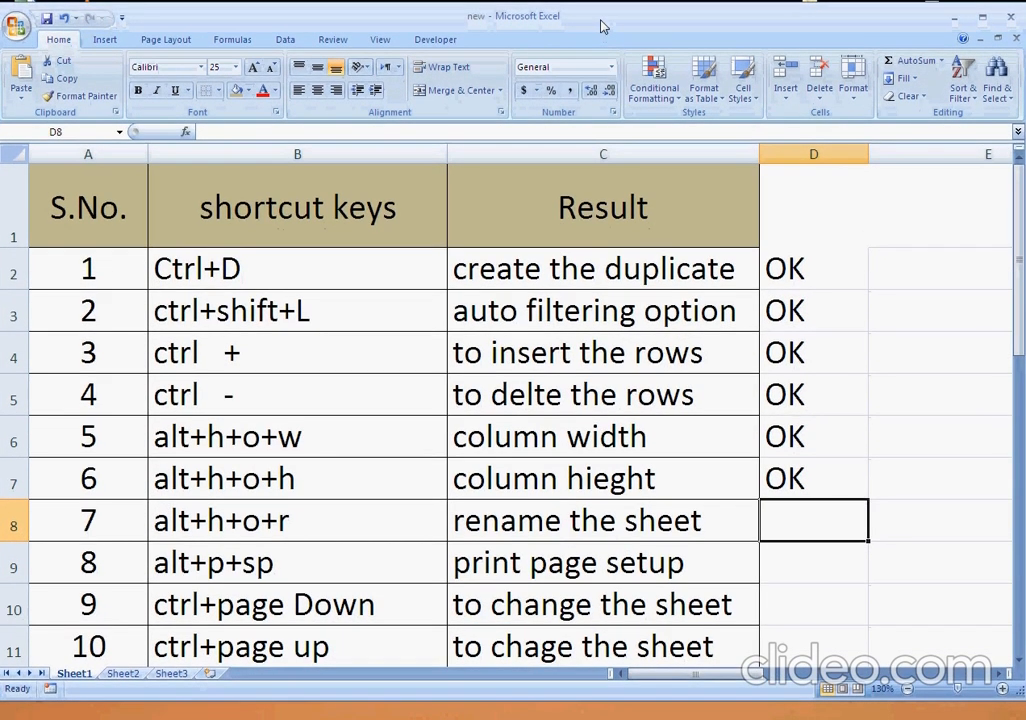
pyautogui.press('Left')
pyautogui.press('Left')
pyautogui.press('Left')
pyautogui.press('Right')
pyautogui.press('Right')
pyautogui.press('Right')
pyautogui.press('Right')
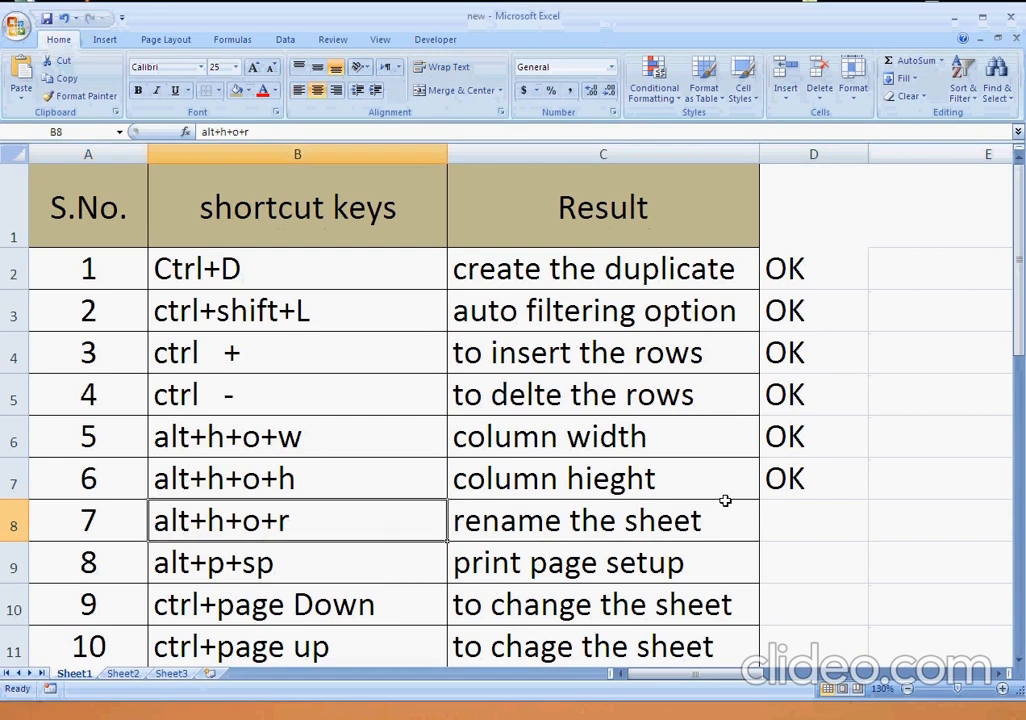
pyautogui.press('Left')
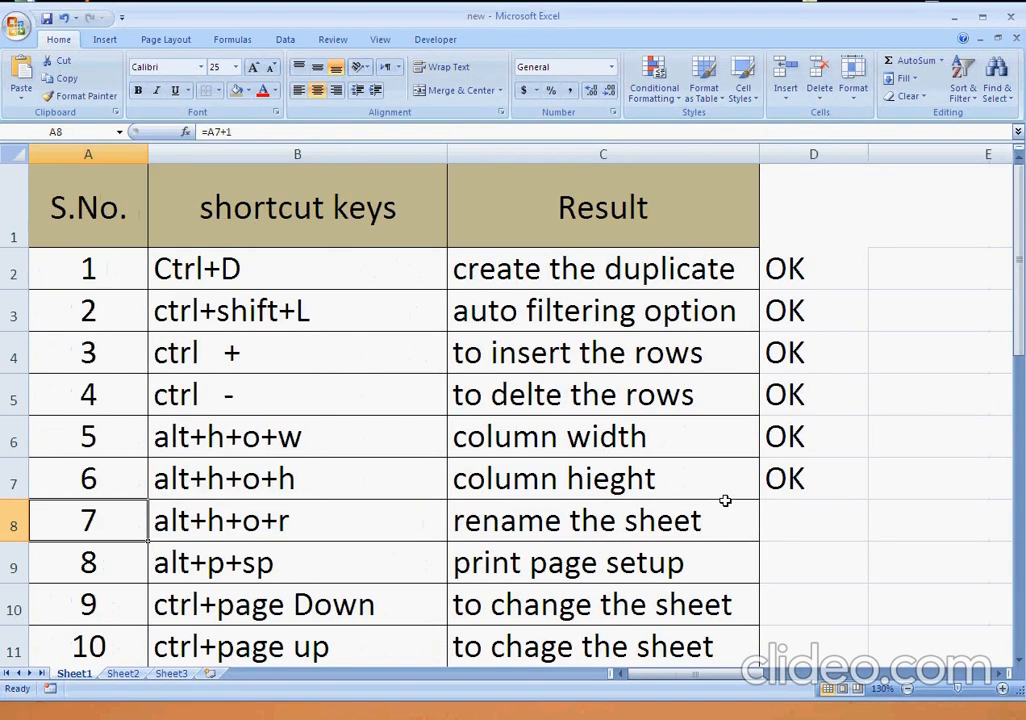
pyautogui.press('Right')
pyautogui.press('Right')
pyautogui.press('Right')
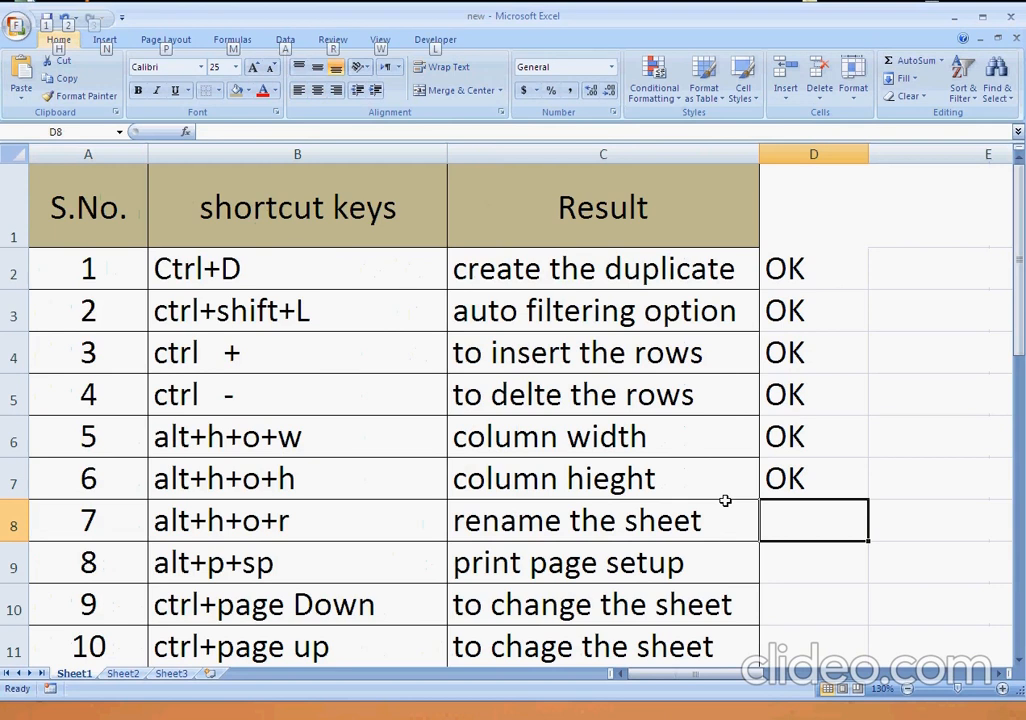
# Rename the Sheet1 worksheet as AHR.
pyautogui.press('h')
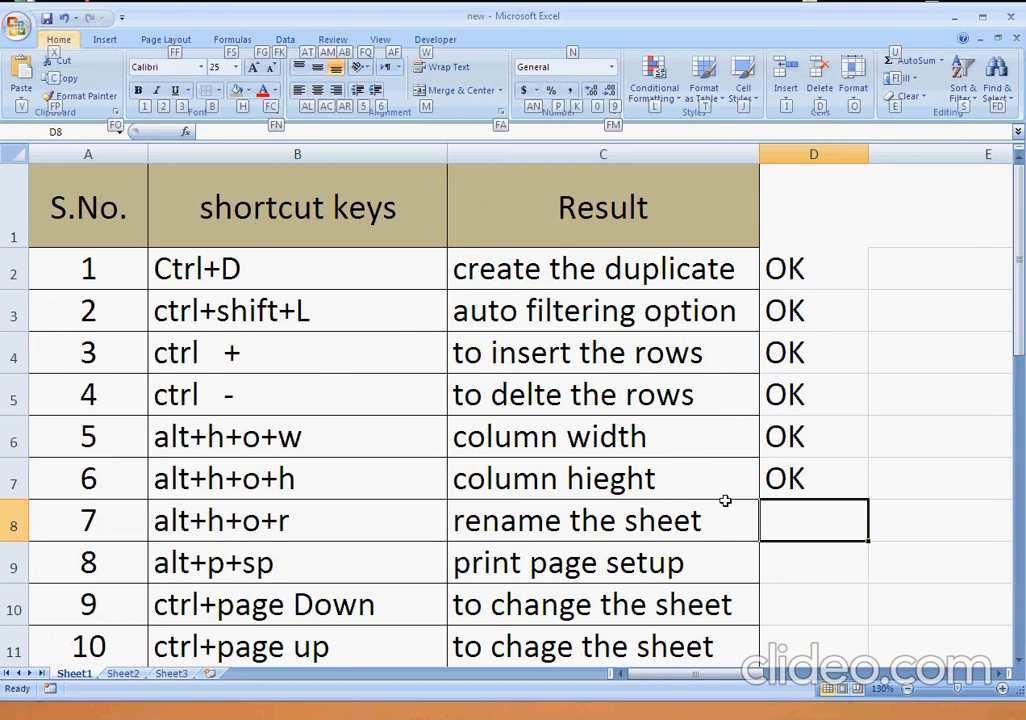
pyautogui.press('o')
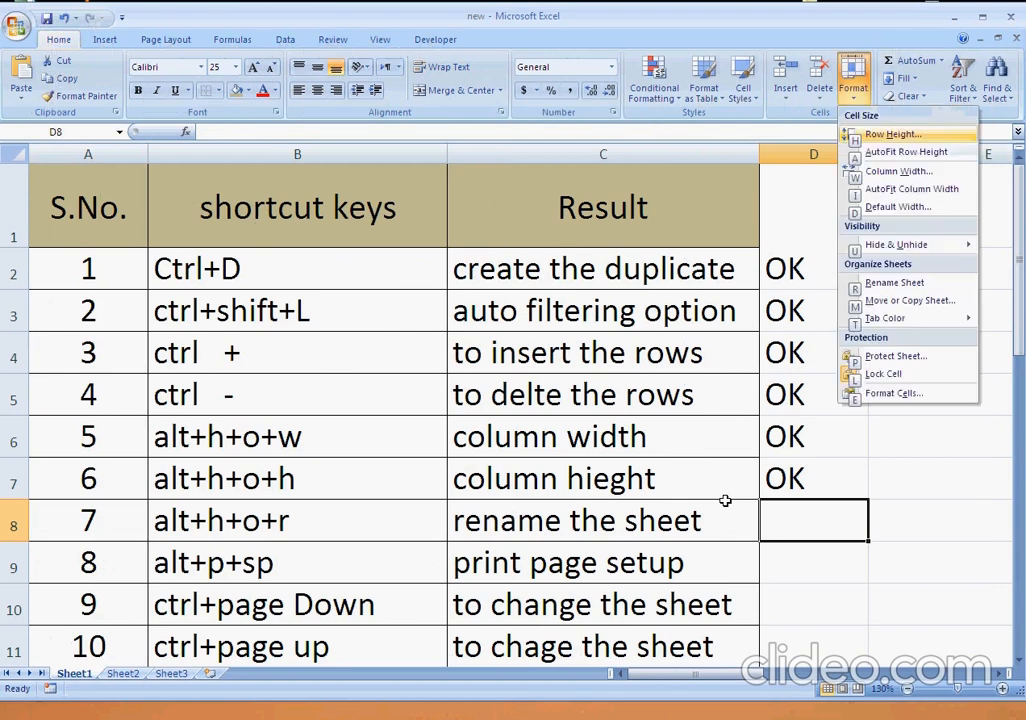
pyautogui.write('r')
pyautogui.write('AHR')
pyautogui.press('Return')
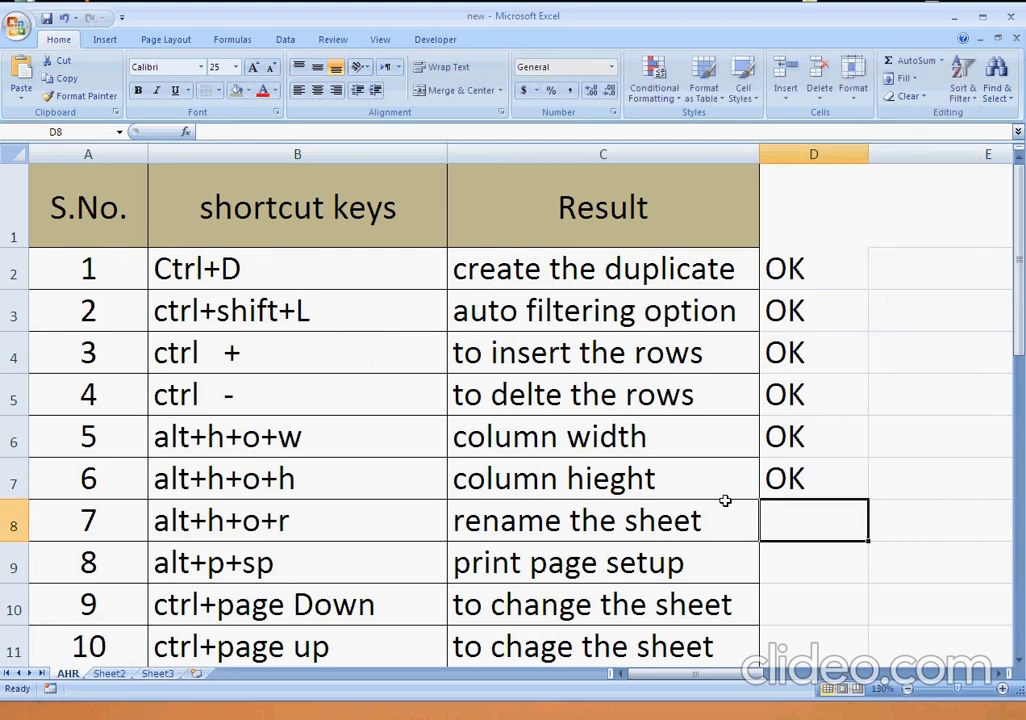
# Enter OK in cell D8 beside the rename sheet shortcut.
pyautogui.write('OK')
pyautogui.press('Return')
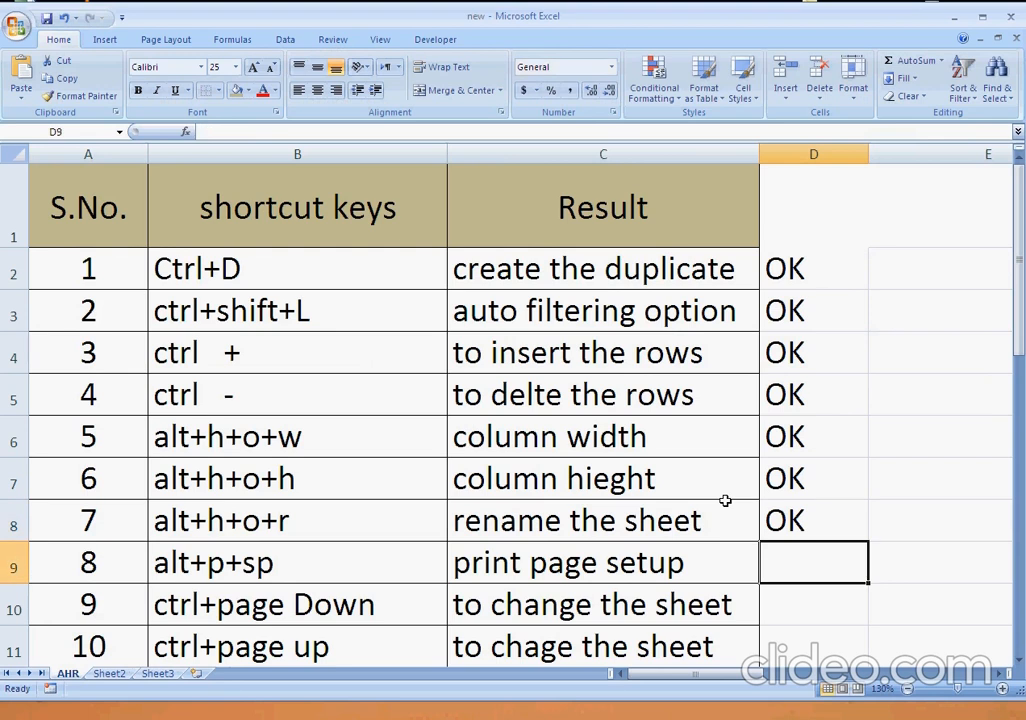
pyautogui.hotkey('ctrl', 'd')
pyautogui.press('Delete')
pyautogui.press('alt')
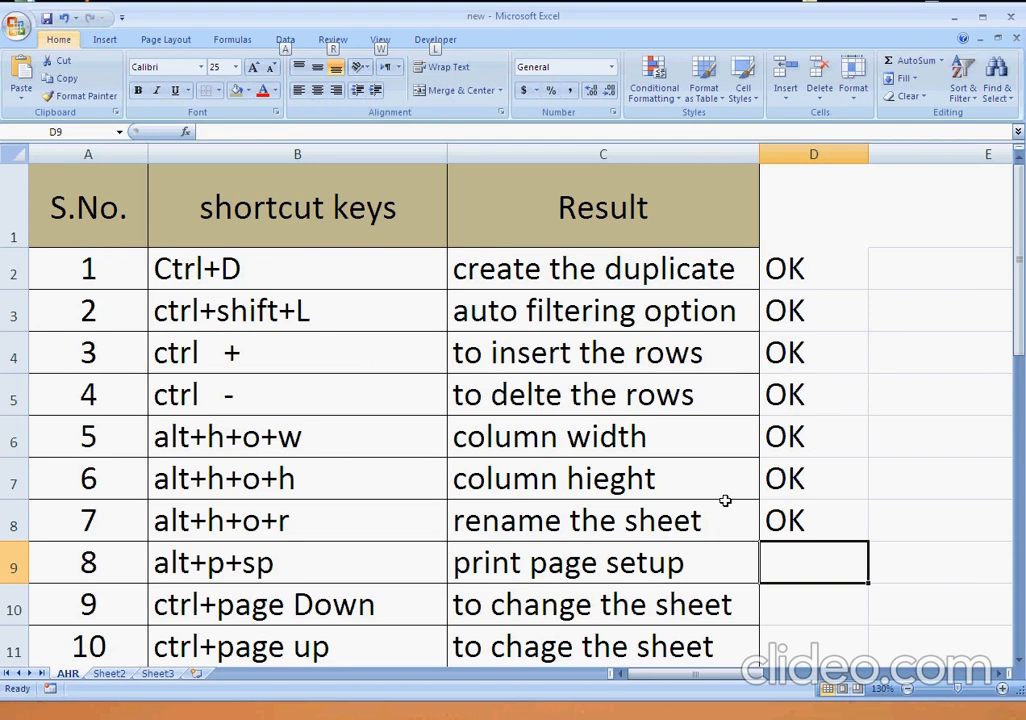
pyautogui.press('h')
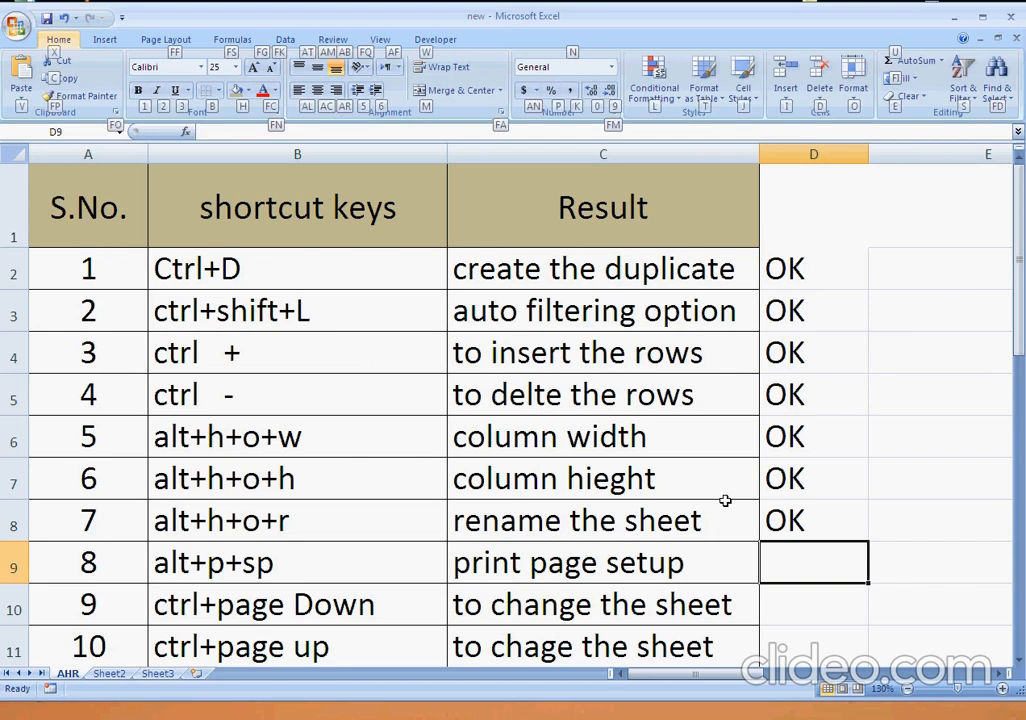
pyautogui.press('Escape')
# Open the Page Setup dialog and move it so that it uncovers the "print page setup" row.
pyautogui.press('Escape')
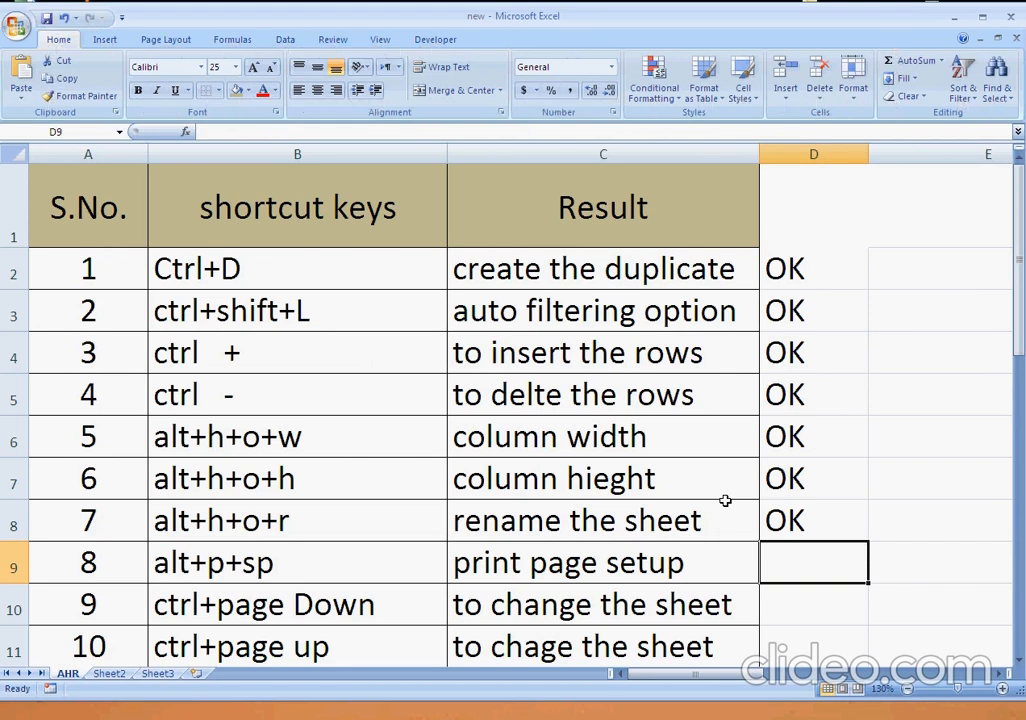
pyautogui.press('alt')
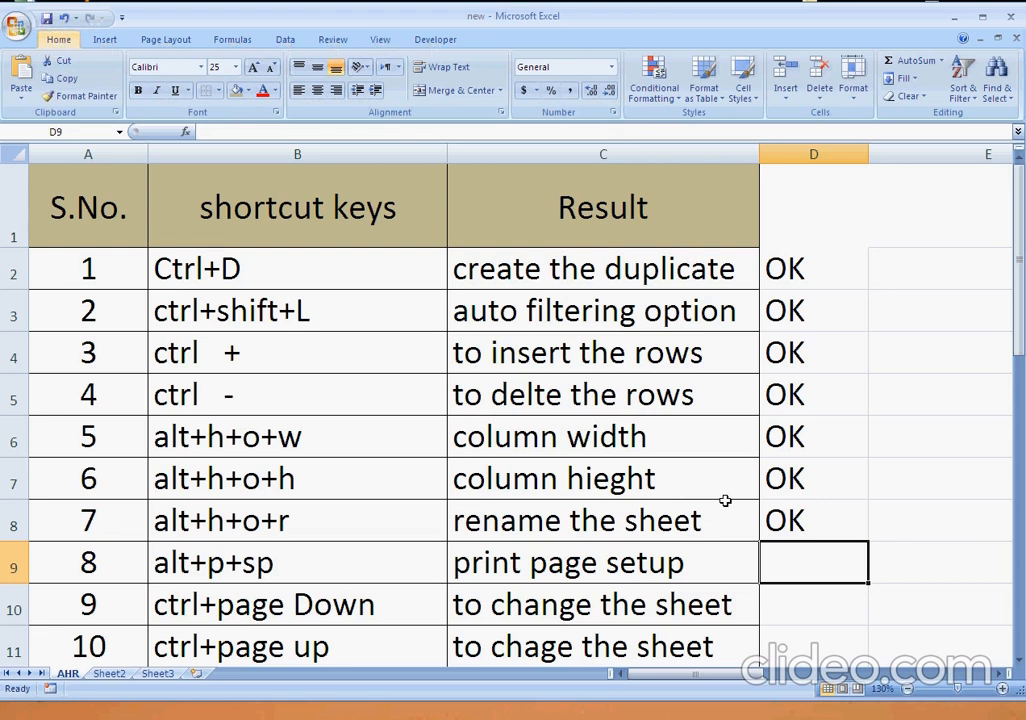
pyautogui.press('p')
pyautogui.press('s')
pyautogui.press('p')
pyautogui.press('Escape')
pyautogui.press('alt')
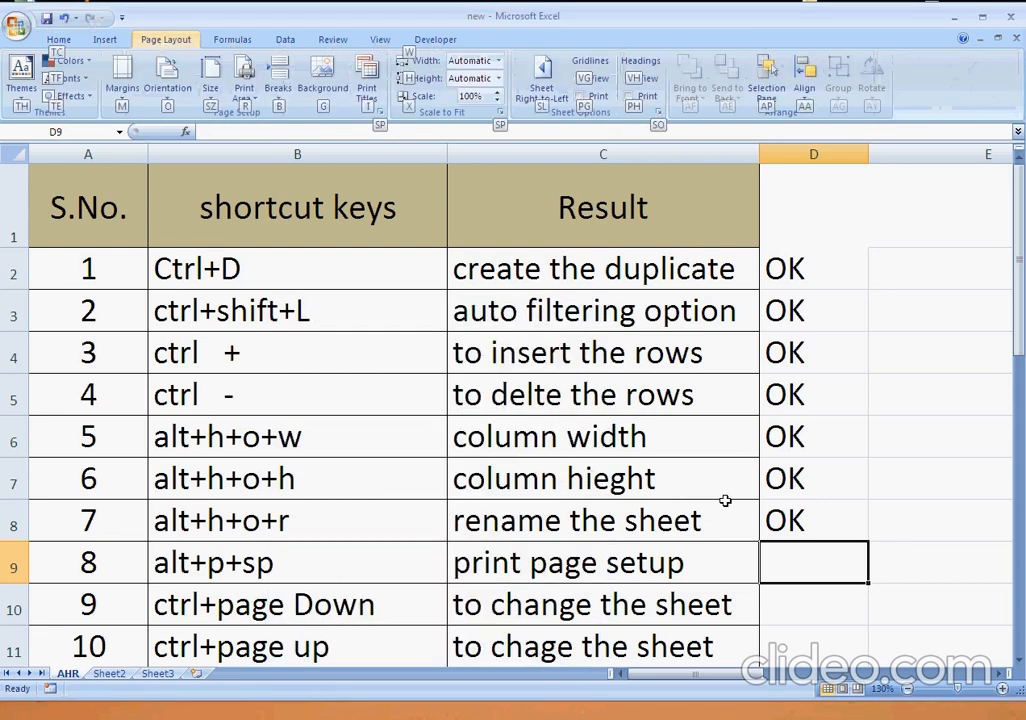
pyautogui.press('p')
pyautogui.press('s')
pyautogui.press('p')
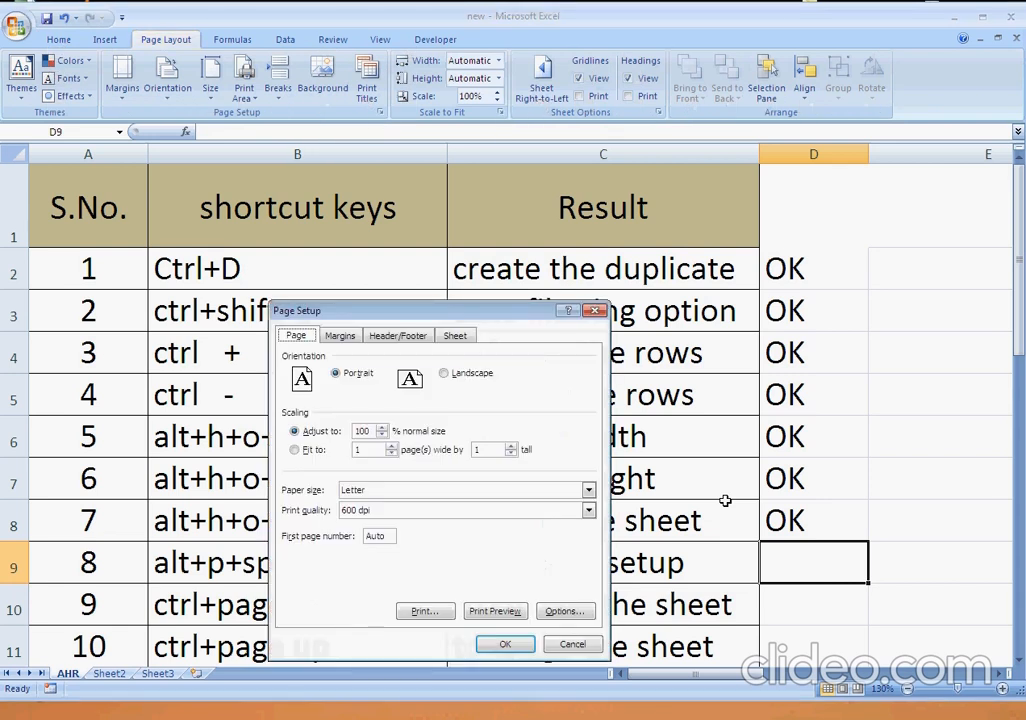
pyautogui.moveTo(414, 307); pyautogui.dragTo(402, 173)
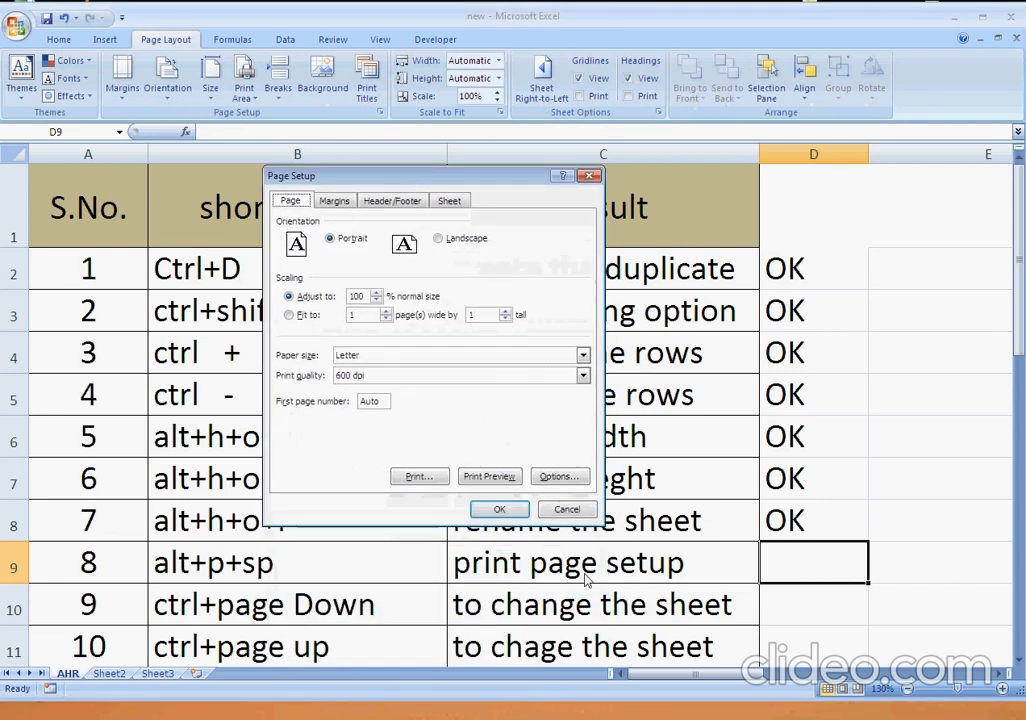
# Close the Page Setup dialog without applying changes and enter OK in cell D9 beside the "print page setup" shortcut.
pyautogui.click(558, 509)
pyautogui.write('OK')
pyautogui.press('Return')
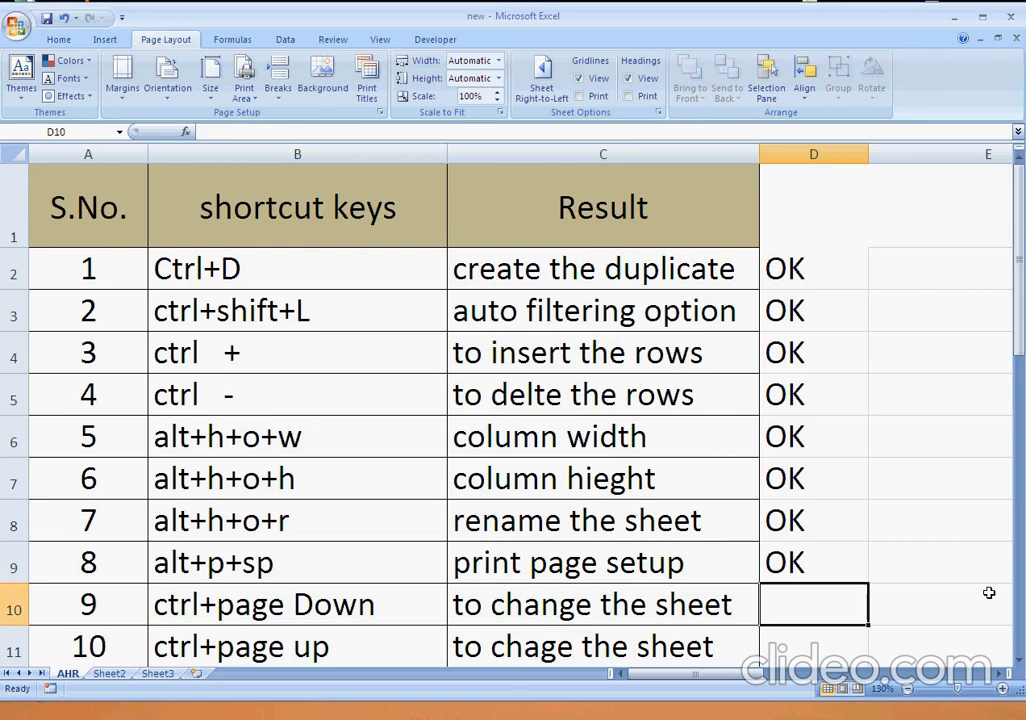
pyautogui.press('Left')
pyautogui.press('Left')
pyautogui.press('Right')
pyautogui.press('Right')
pyautogui.press('Left')
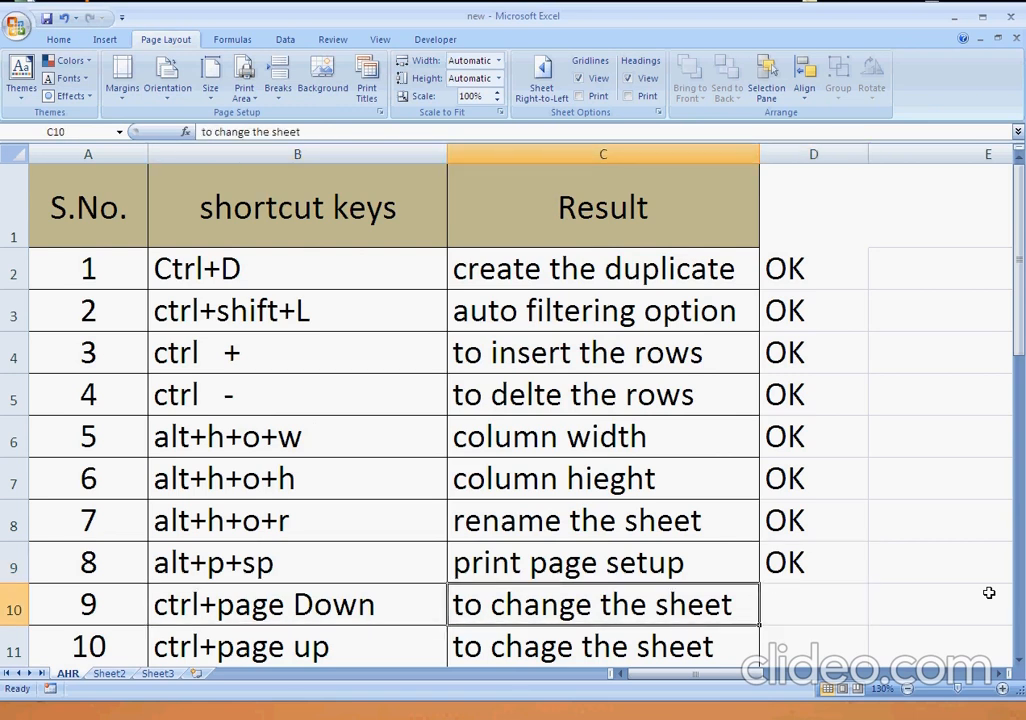
pyautogui.press('Right')
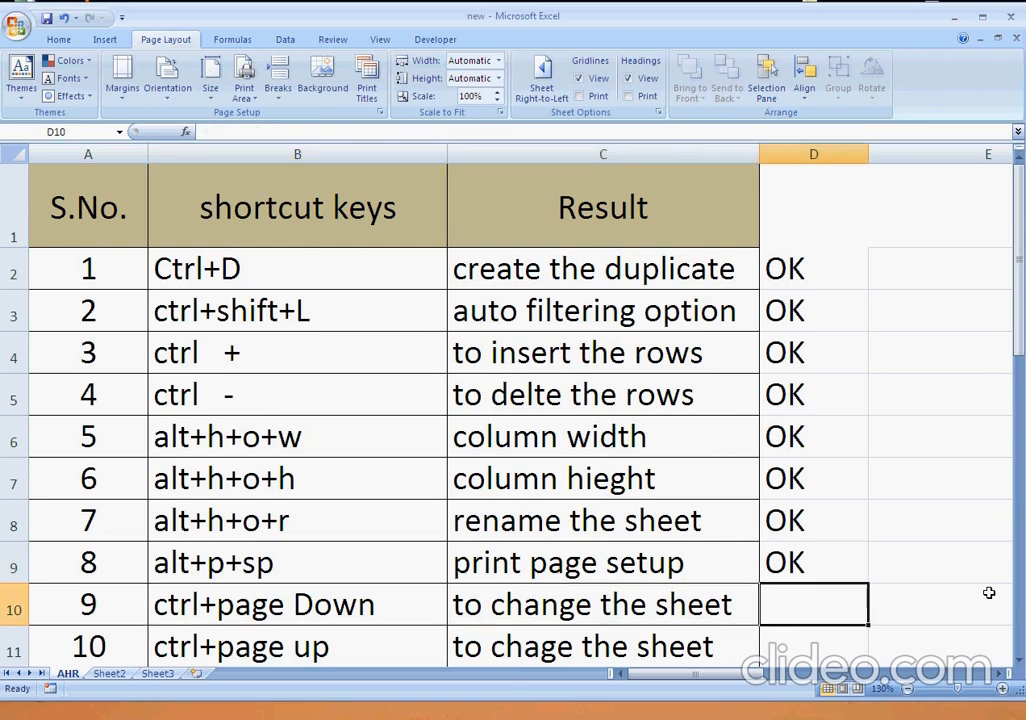
# Switch back and forth through the AHR, Sheet2 and Sheet3 worksheets, finishing on AHR.
pyautogui.hotkey('ctrl', 'pagedown')
pyautogui.hotkey('ctrl', 'pagedown')
pyautogui.hotkey('ctrl', 'pageup')
pyautogui.hotkey('ctrl', 'pageup')
pyautogui.hotkey('ctrl', 'pagedown')
pyautogui.hotkey('ctrl', 'pagedown')
pyautogui.hotkey('ctrl', 'pageup')
pyautogui.hotkey('ctrl', 'pagedown')
pyautogui.hotkey('ctrl', 'pageup')
pyautogui.hotkey('ctrl', 'pageup')
# Enter OK in cells D10 and D11 beside the two change-sheet shortcuts.
pyautogui.write('OK')
pyautogui.press('Return')
pyautogui.write('OK')
pyautogui.press('Return')
pyautogui.press('Return')
# Turn bold on and off again for the "Bold the text" entry in cell C12.
pyautogui.press('Up')
pyautogui.press('Home')
pyautogui.press('Right')
pyautogui.press('Right')
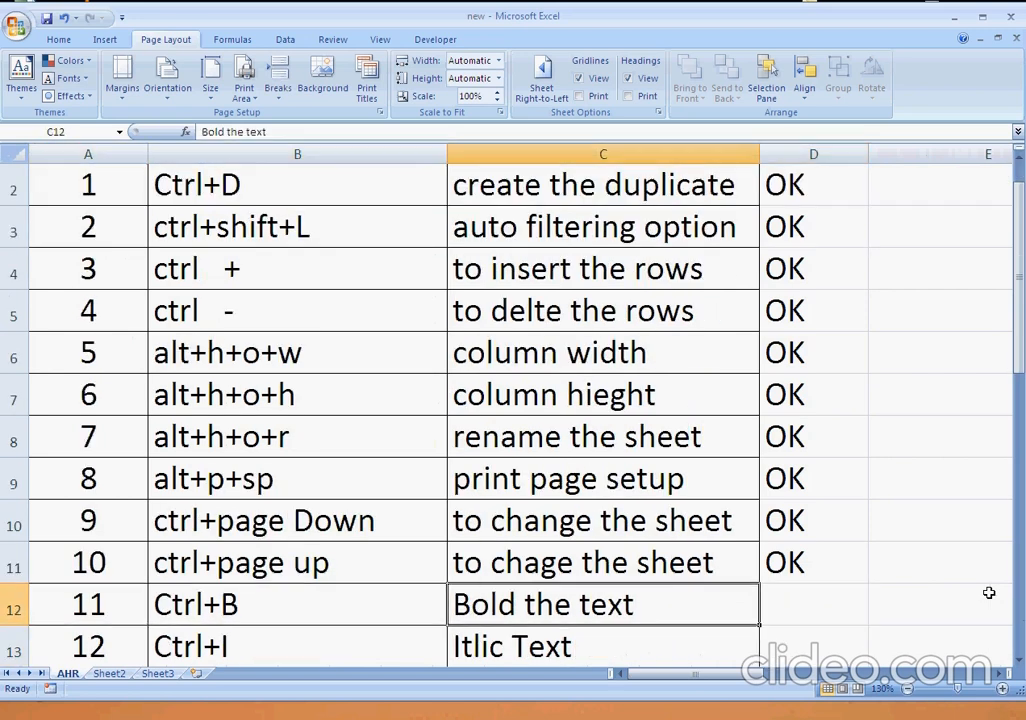
pyautogui.hotkey('ctrl', 'b')
# Enter OK in cells D12, D13 and D14 beside the bold, italic and underline shortcuts.
pyautogui.hotkey('ctrl', 'b')
pyautogui.press('Right')
pyautogui.write('OK')
pyautogui.press('Return')
pyautogui.press('Up')
pyautogui.hotkey('ctrl', 'b')
pyautogui.hotkey('ctrl', 'b')
pyautogui.press('Return')
pyautogui.write('OK')
pyautogui.press('Return')
pyautogui.write('OK')
pyautogui.press('Left')
pyautogui.press('Left')
pyautogui.press('Left')
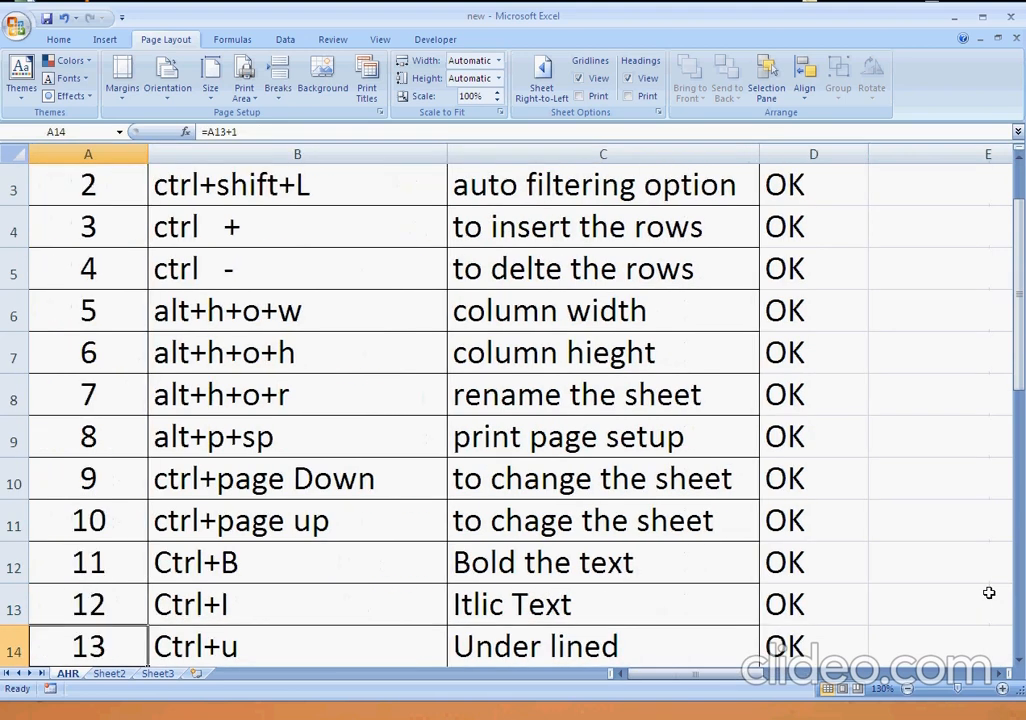
# Underline the "Itlic Text" entry in cell C13 and the "Under lined" entry in cell C14.
pyautogui.press('Right')
pyautogui.press('Right')
pyautogui.press('Up')
pyautogui.hotkey('ctrl', 'u')
pyautogui.press('Down')
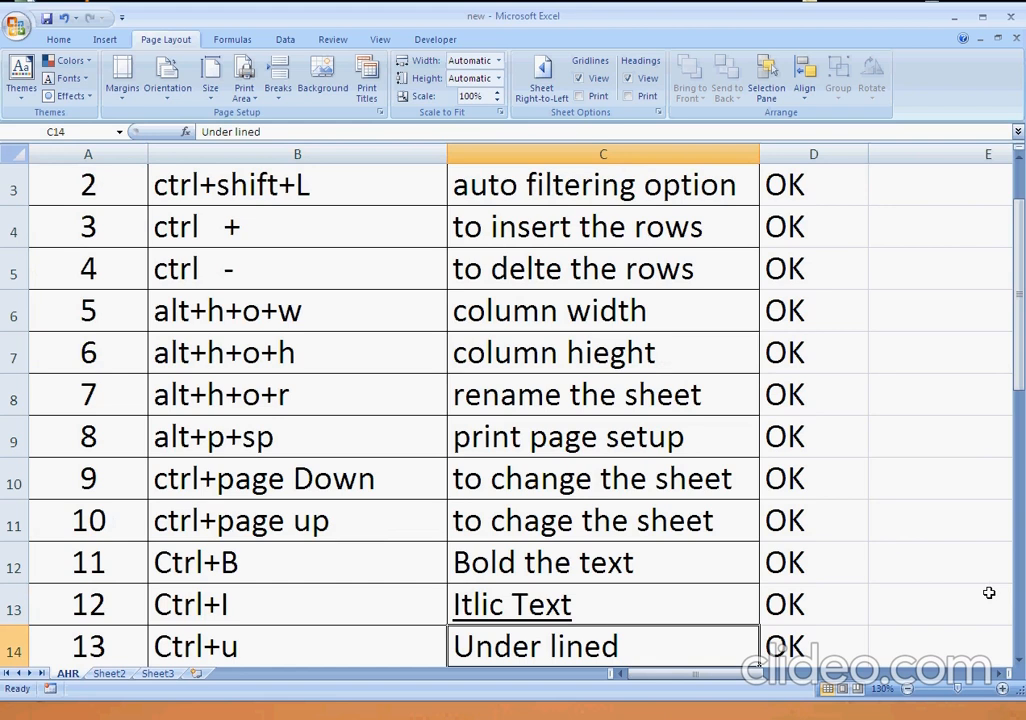
pyautogui.hotkey('ctrl', 'u')
# Italicize the "Itlic Text" entry in cell C13 and remove its underline.
pyautogui.press('Up')
pyautogui.hotkey('ctrl', 'i')
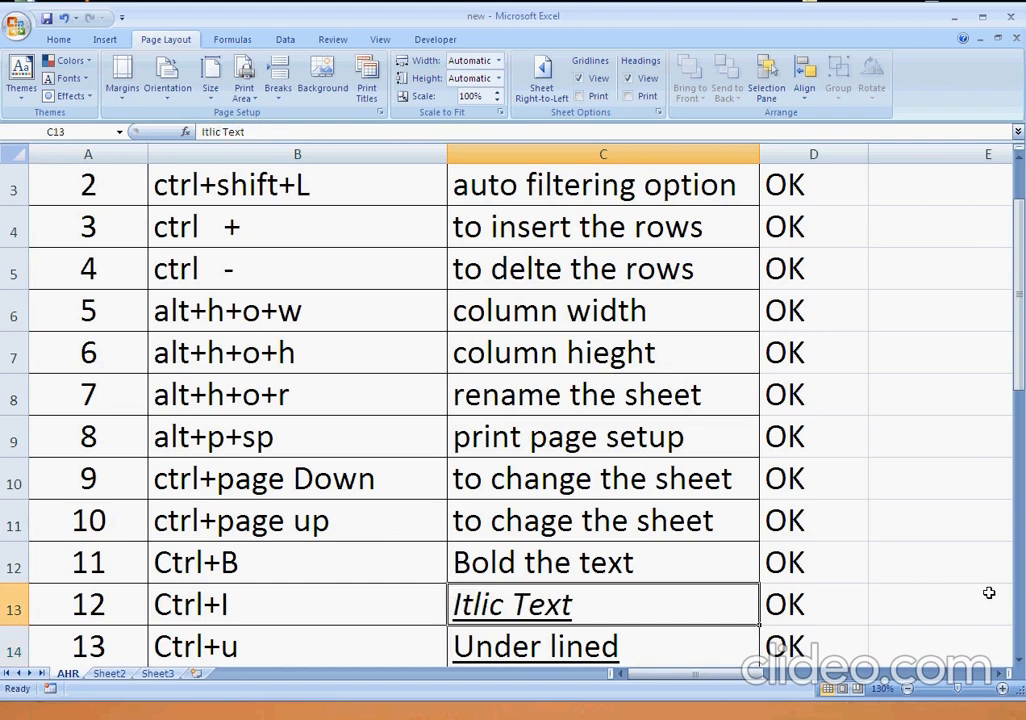
pyautogui.hotkey('ctrl', 'u')
# Remove the underline from the "Under lined" entry in cell C14.
pyautogui.press('Down')
pyautogui.press('Down')
pyautogui.press('Down')
pyautogui.press('Up')
pyautogui.press('Right')
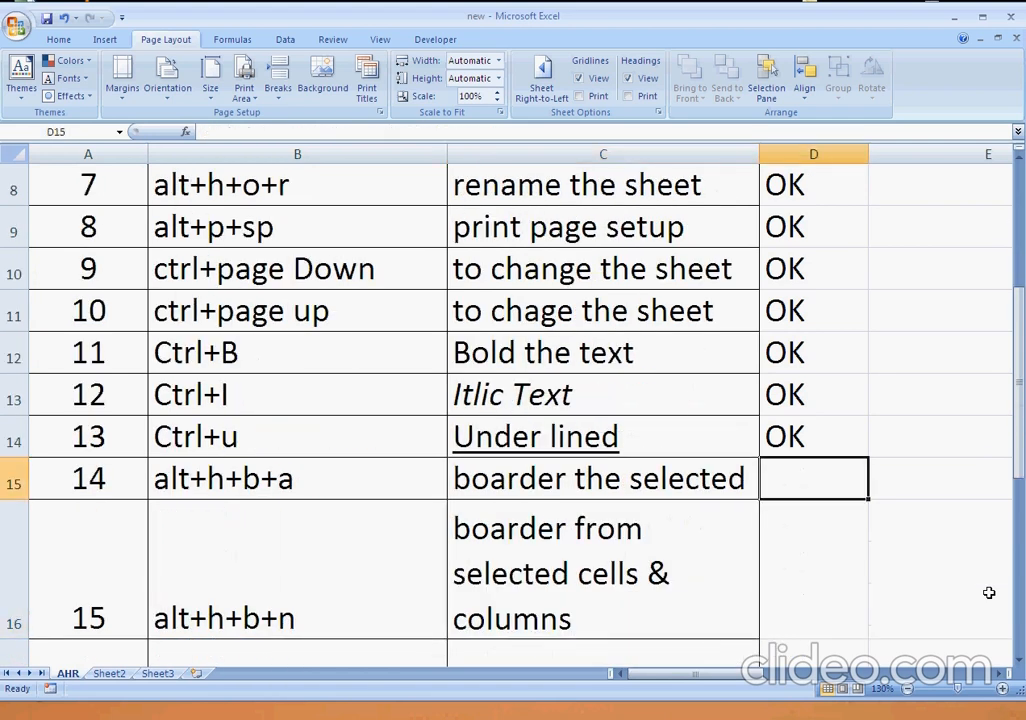
pyautogui.press('Up')
pyautogui.press('Left')
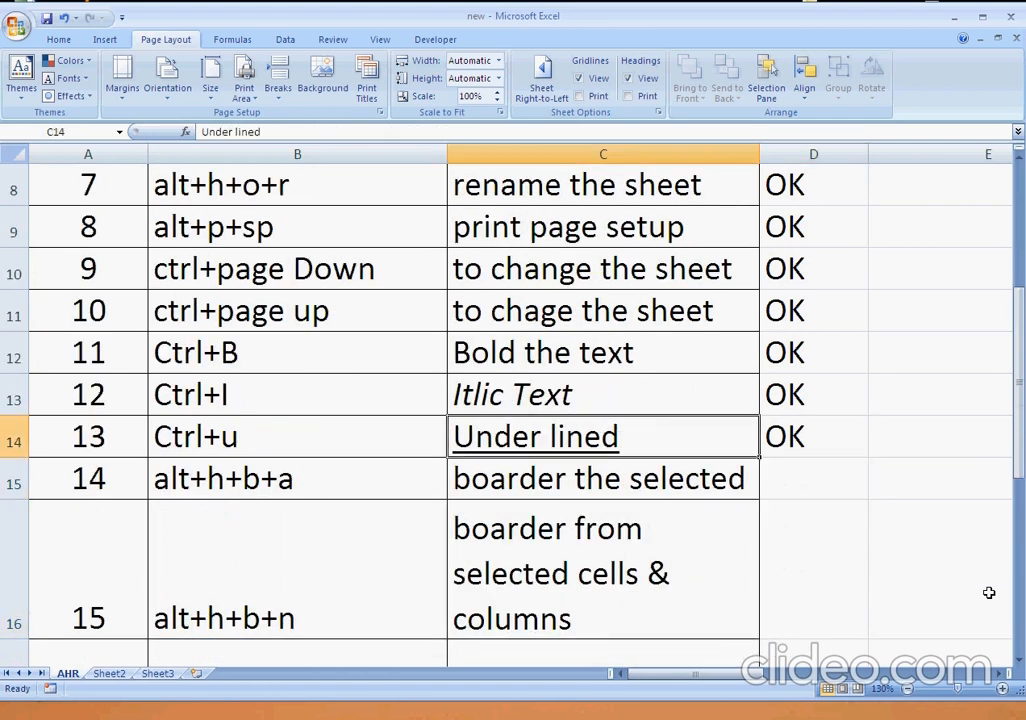
pyautogui.hotkey('ctrl', 'u')
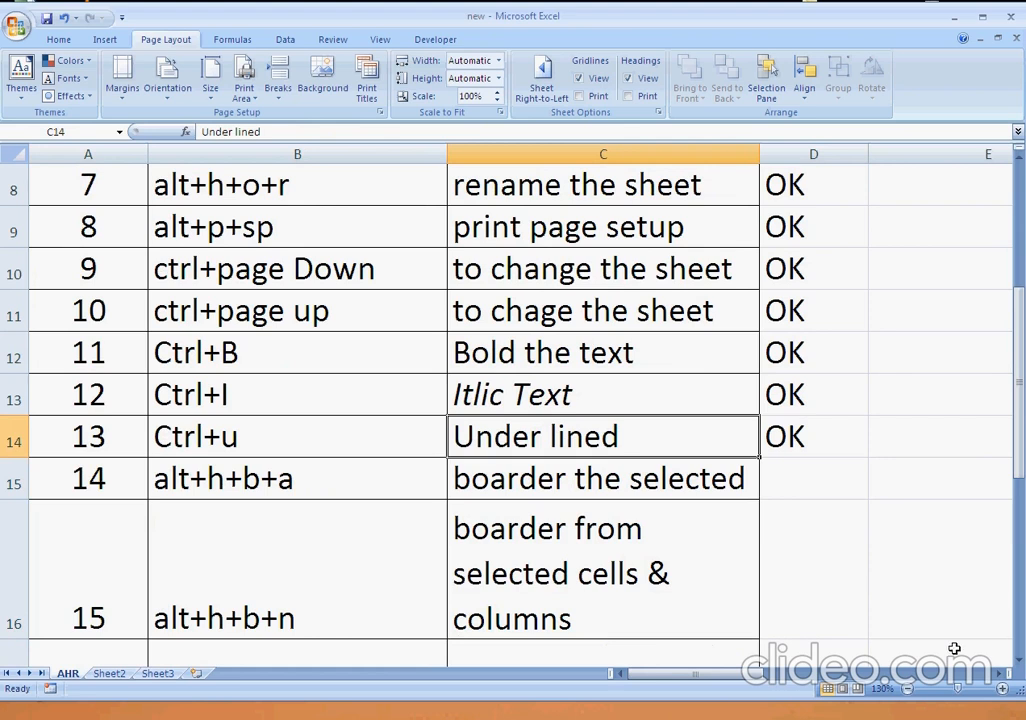
# Select the range D11:D14 containing the OK marks.
pyautogui.click(790, 477)
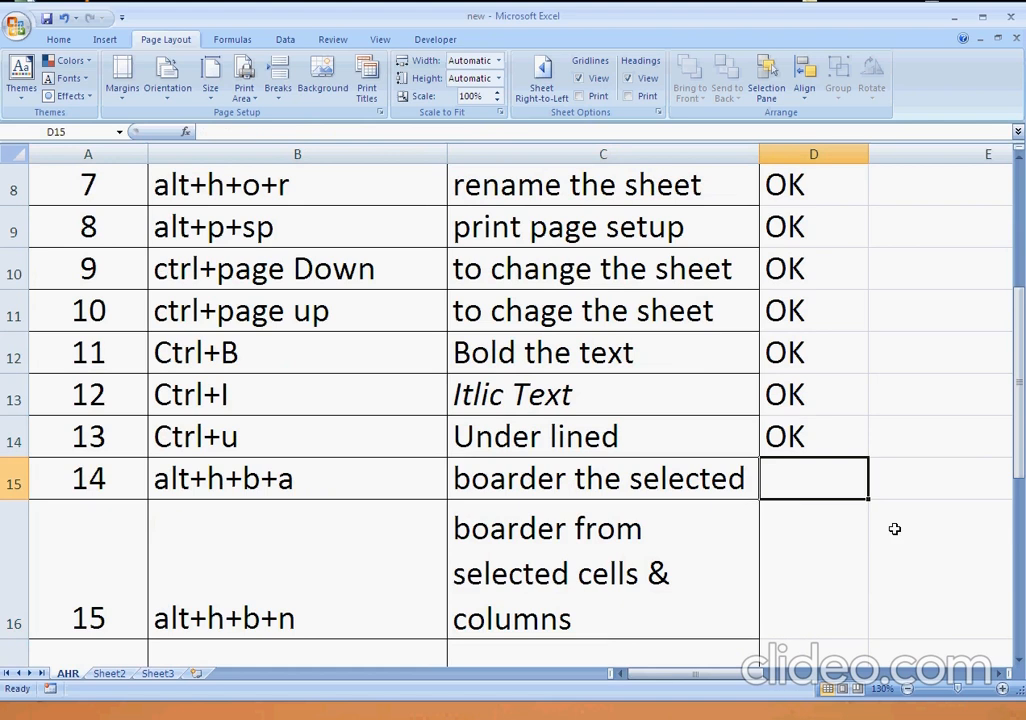
pyautogui.press('Right')
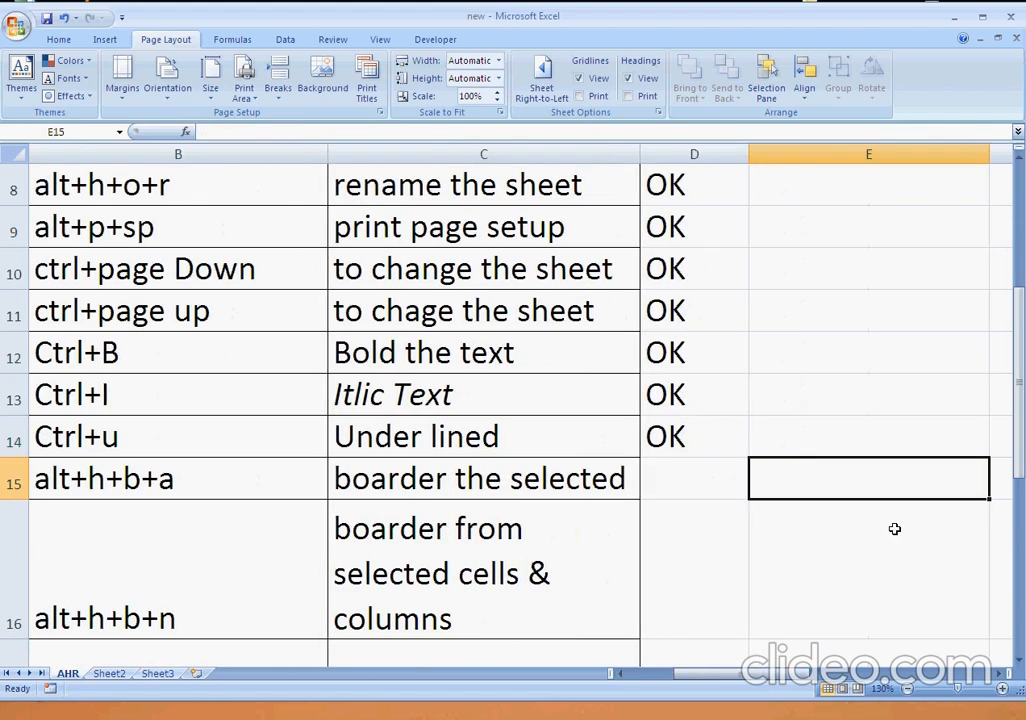
pyautogui.press('Left')
pyautogui.press('Up')
pyautogui.press('Up')
pyautogui.press('Right')
pyautogui.press('Left')
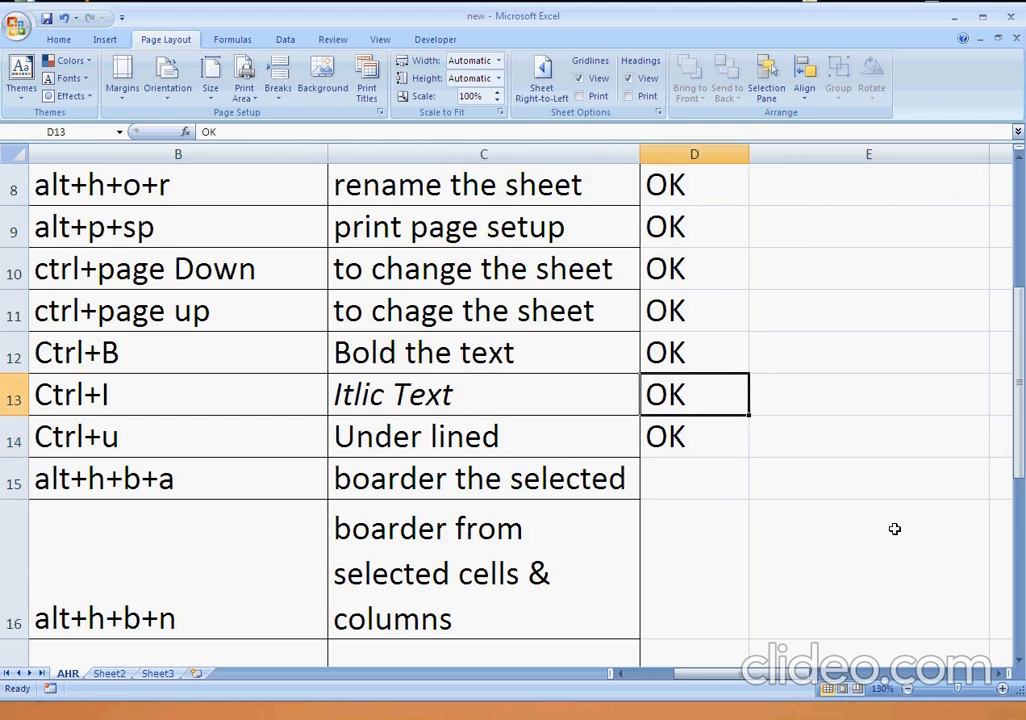
pyautogui.press('Up')
pyautogui.press('Up')
pyautogui.hotkey('shift', 'Down')
pyautogui.hotkey('shift', 'Down')
pyautogui.hotkey('shift', 'Down')
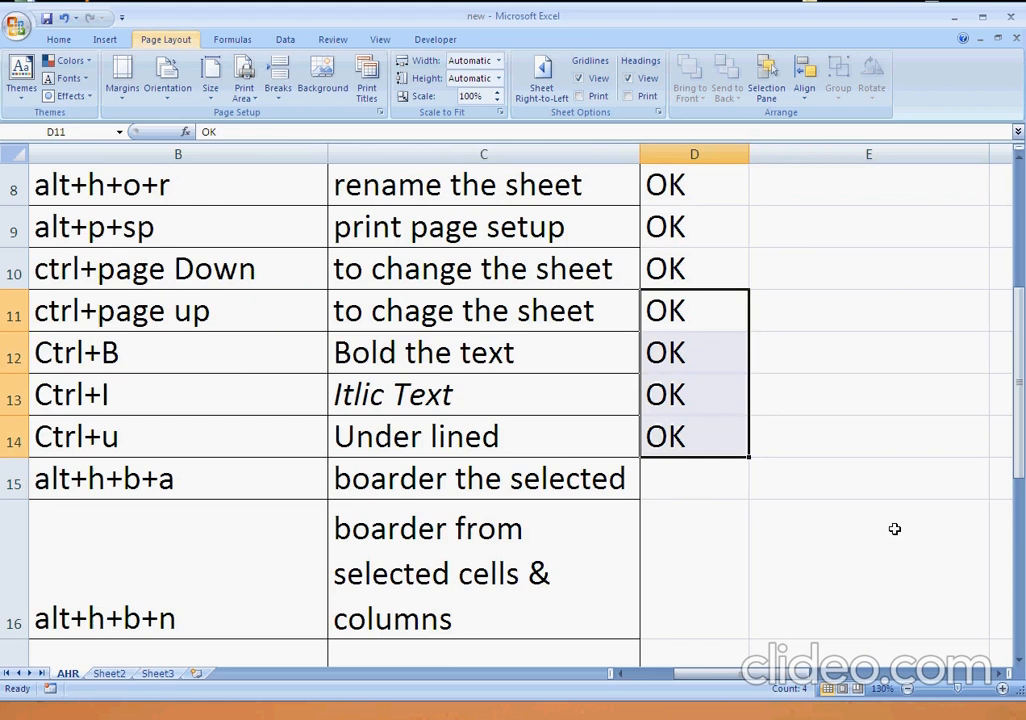
pyautogui.hotkey('alt', 'h')
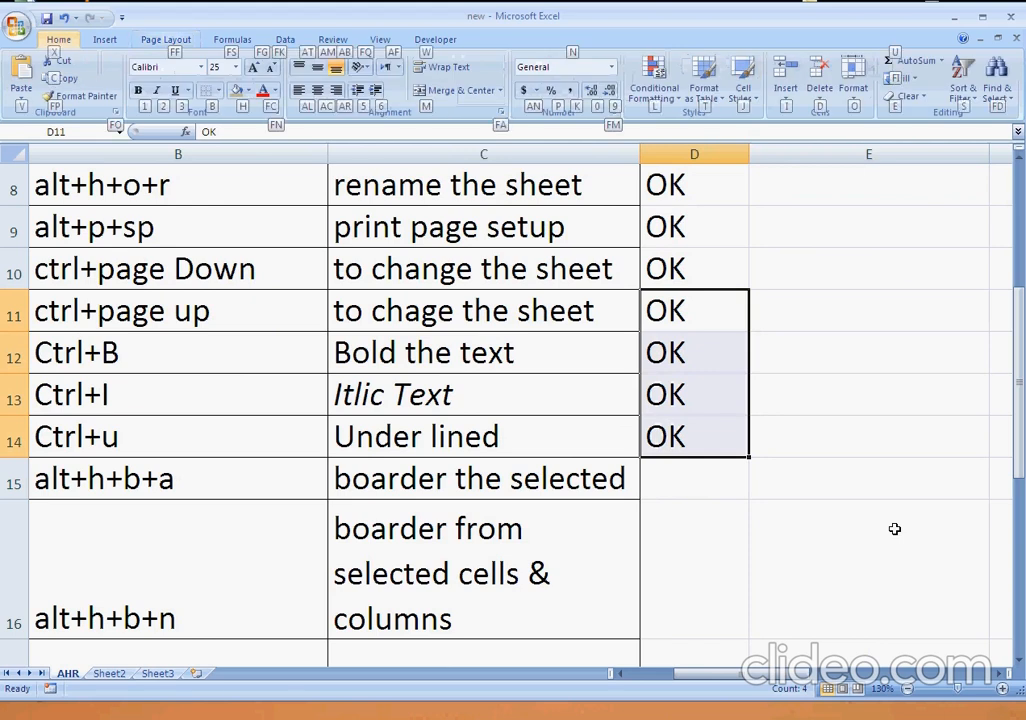
pyautogui.press('h')
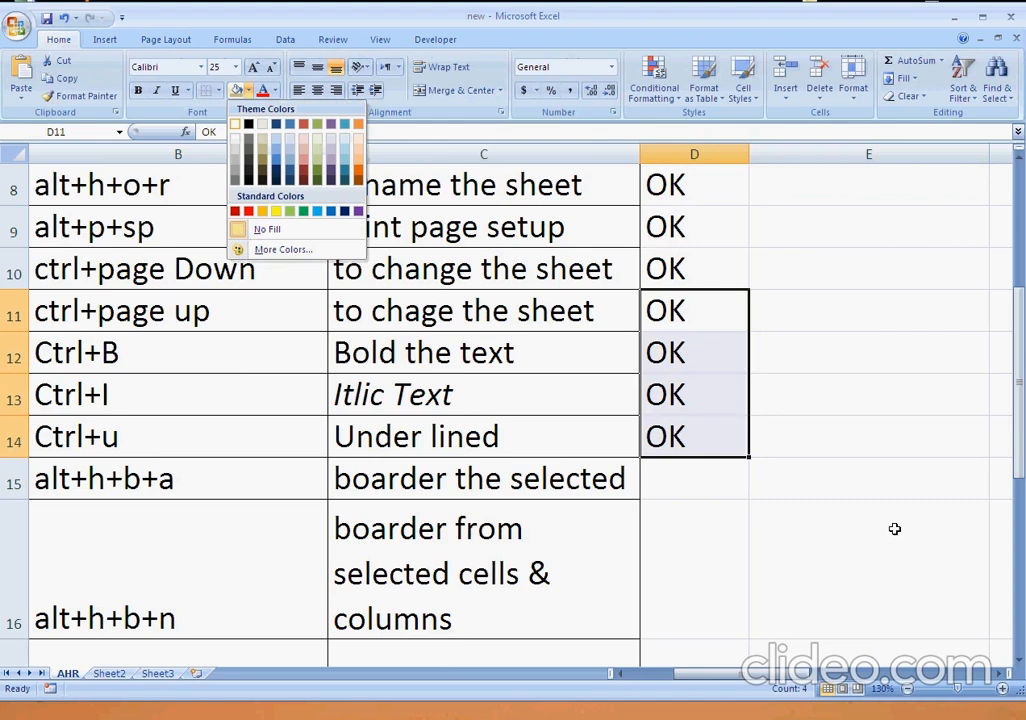
pyautogui.press('n')
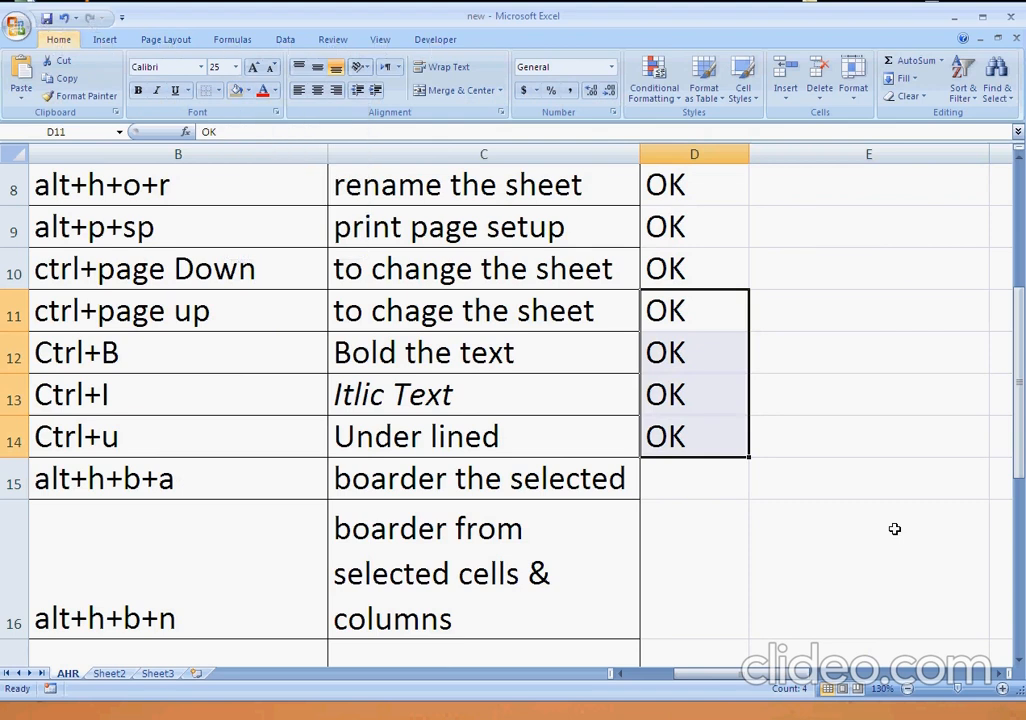
pyautogui.hotkey('alt', 'h')
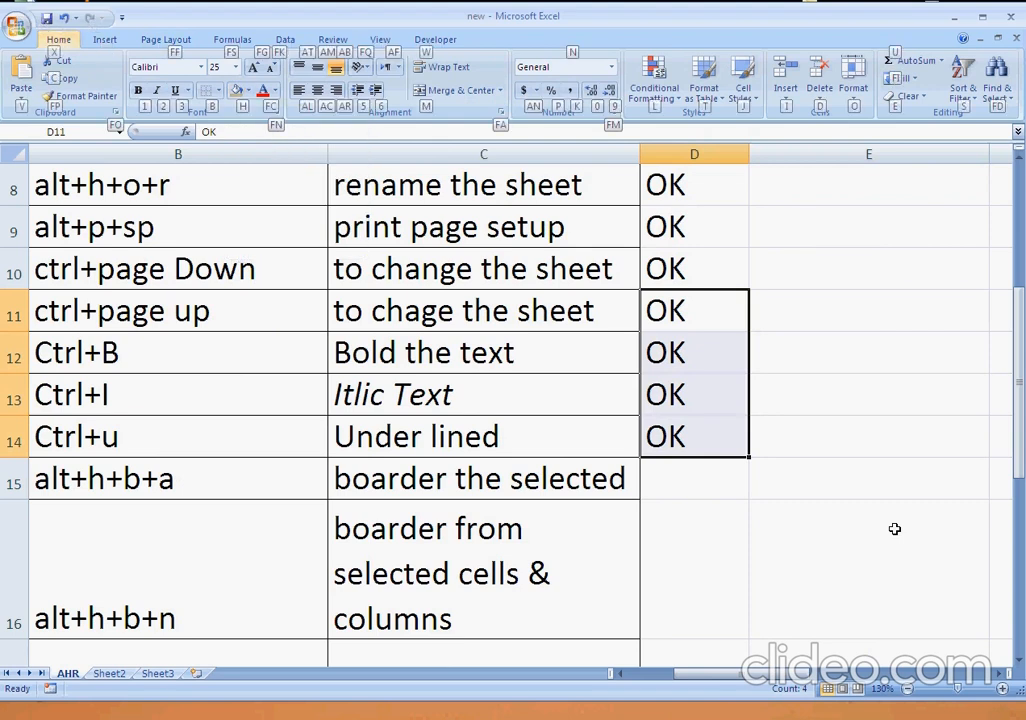
pyautogui.press('Escape')
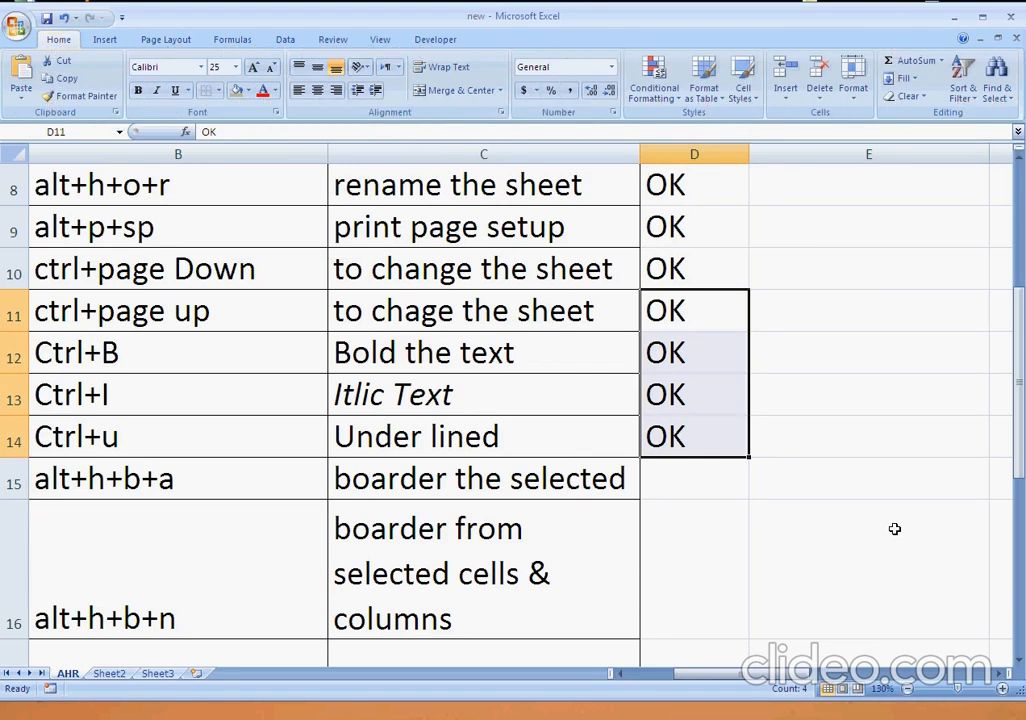
# Apply All Borders to the selected OK marks in D11:D14.
pyautogui.hotkey('alt', 'h')
pyautogui.press('b')
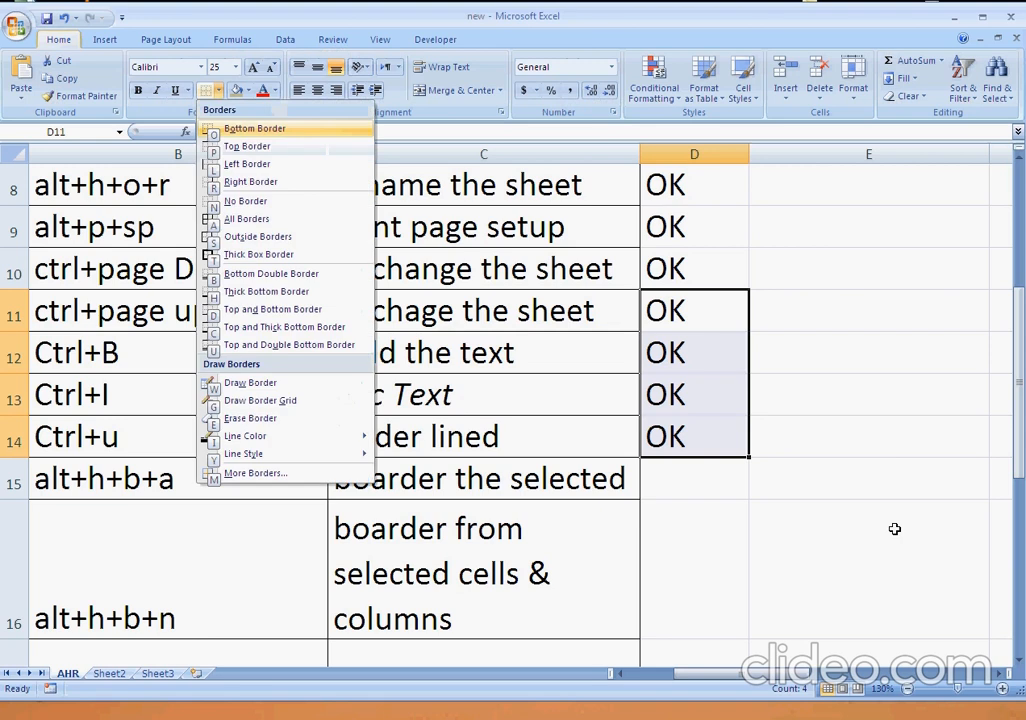
pyautogui.press('a')
pyautogui.press('Return')
pyautogui.hotkey('shift', 'Return')
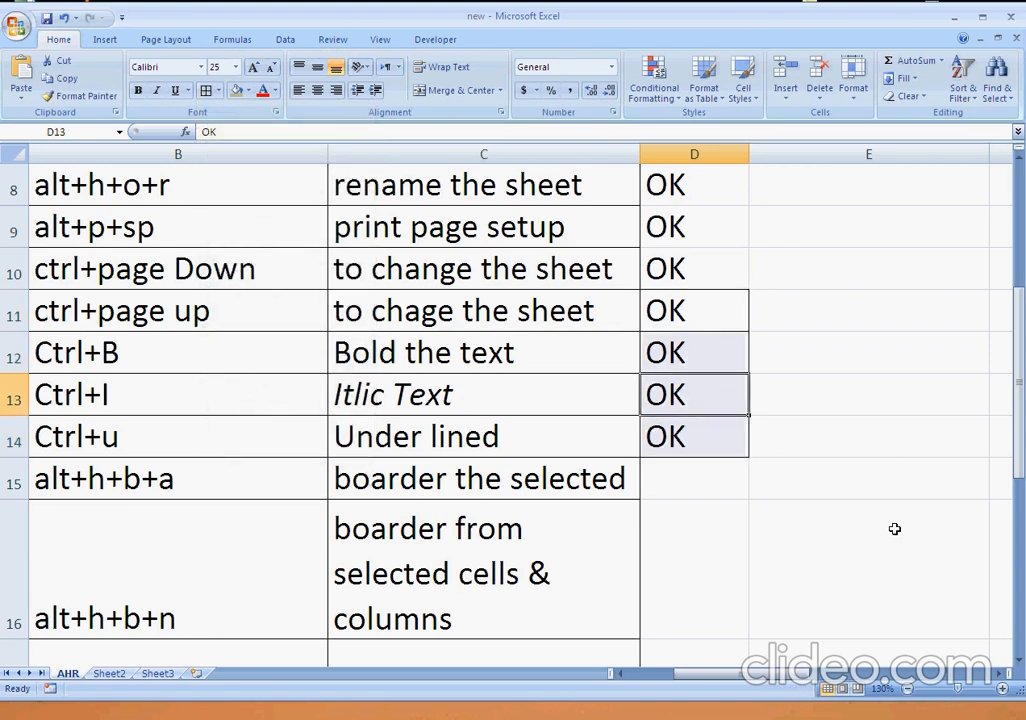
pyautogui.hotkey('shift', 'Down')
pyautogui.hotkey('shift', 'Down')
pyautogui.hotkey('shift', 'Down')
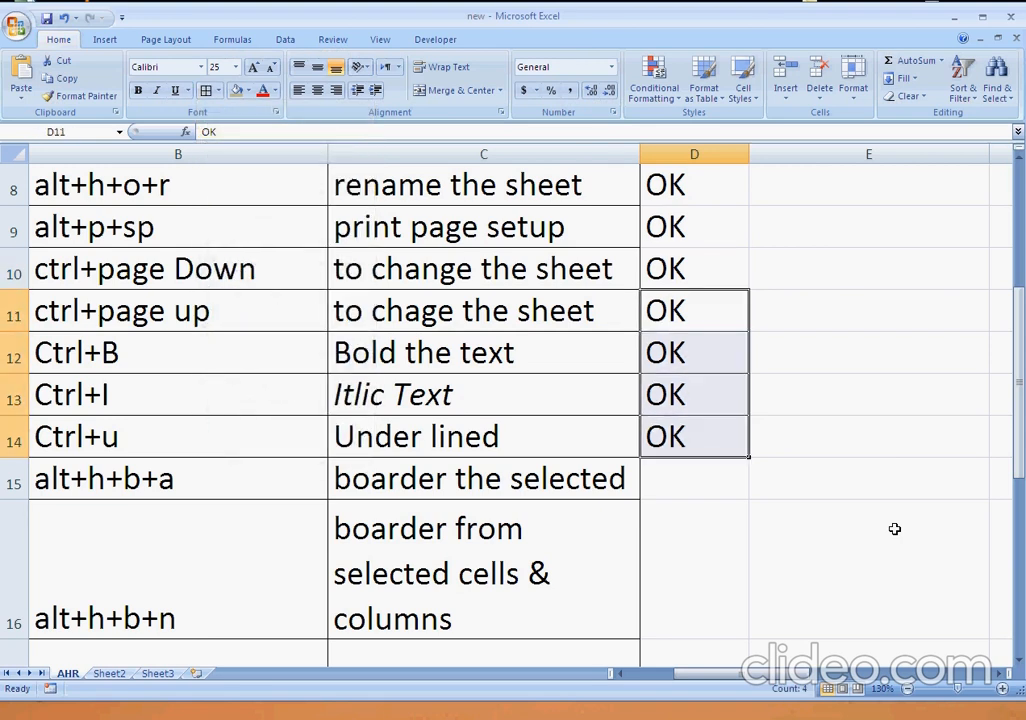
pyautogui.hotkey('ctrl', 'b')
pyautogui.hotkey('ctrl', 'b')
pyautogui.press('Return')
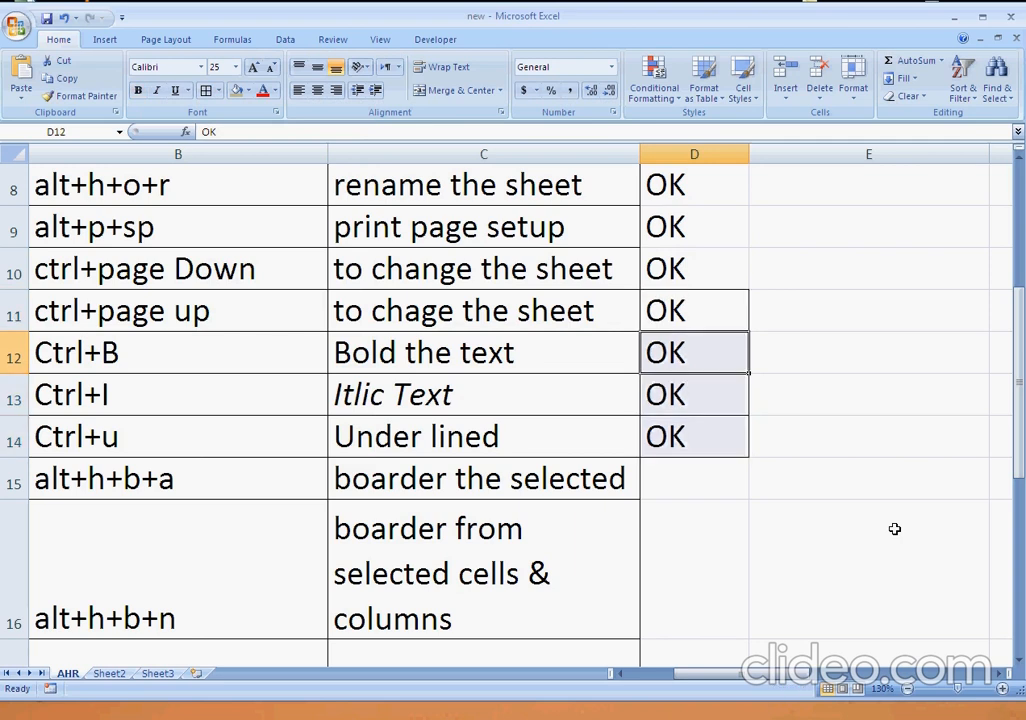
# Remove all borders from the OK marks in D11:D14 with the No Border option.
pyautogui.hotkey('shift', 'Return')
pyautogui.hotkey('shift', 'Up')
pyautogui.hotkey('shift', 'Up')
pyautogui.hotkey('shift', 'Up')
pyautogui.hotkey('shift', 'Down')
pyautogui.hotkey('shift', 'Down')
pyautogui.hotkey('shift', 'Down')
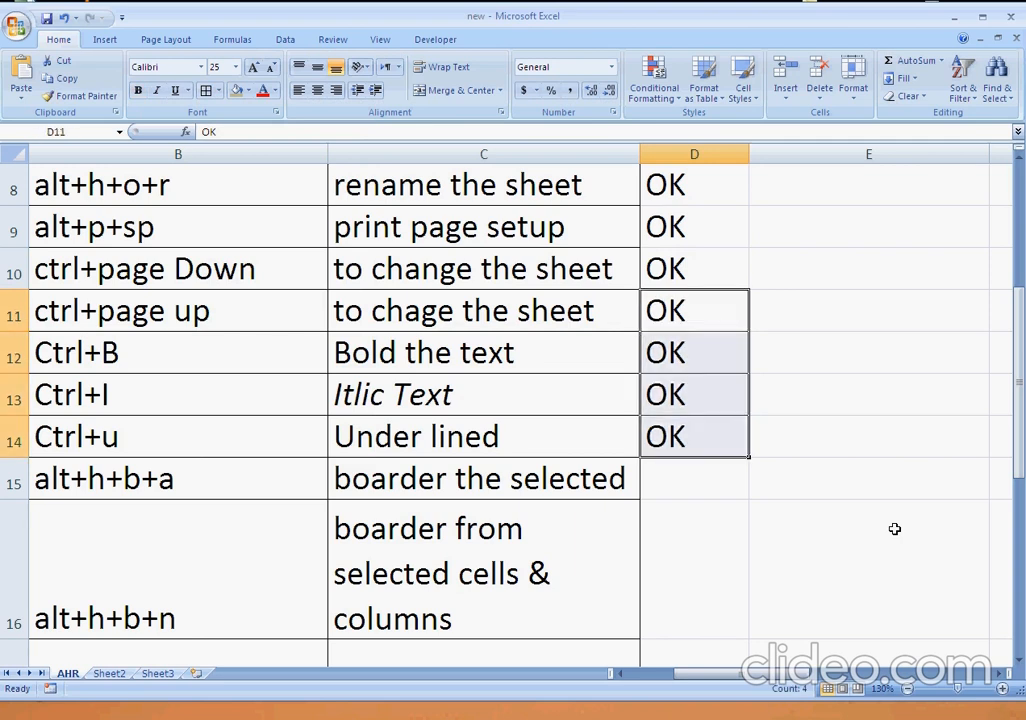
pyautogui.hotkey('alt', 'h')
pyautogui.press('b')
pyautogui.press('a')
# Enter OK in cell D15 beside the "alt+h+b+a" border shortcut.
pyautogui.press('Down')
pyautogui.press('Down')
pyautogui.press('Down')
pyautogui.press('Down')
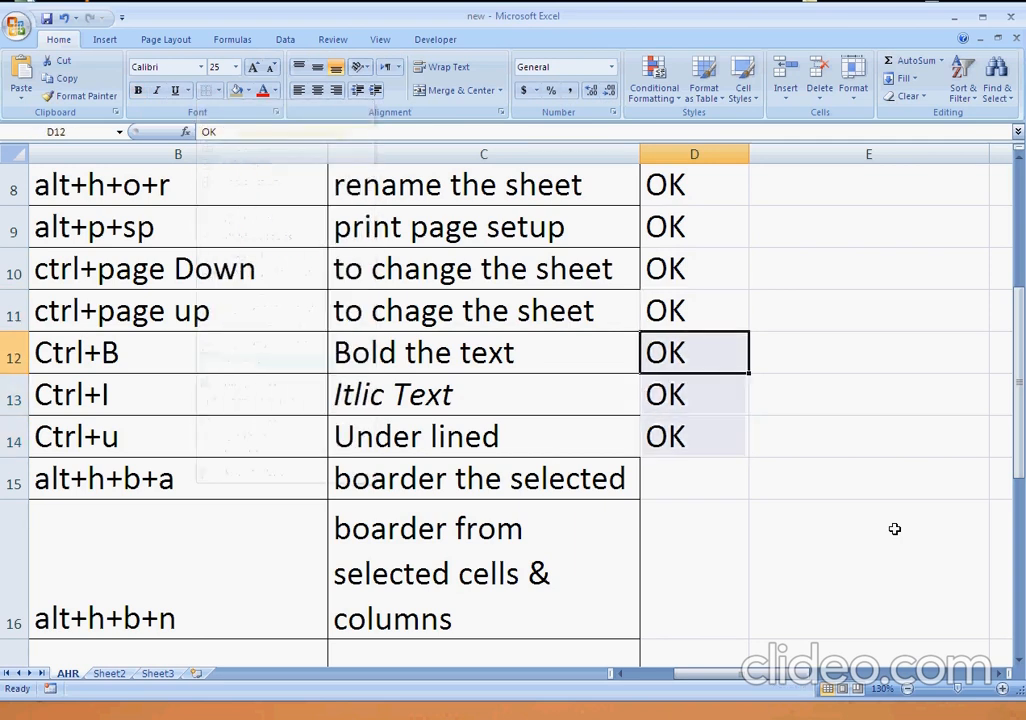
pyautogui.write('OK')
pyautogui.press('Return')
# Review the "alt+h+b+n" shortcut in row 16 and its description in column C.
pyautogui.press('Left')
pyautogui.press('Left')
pyautogui.press('Left')
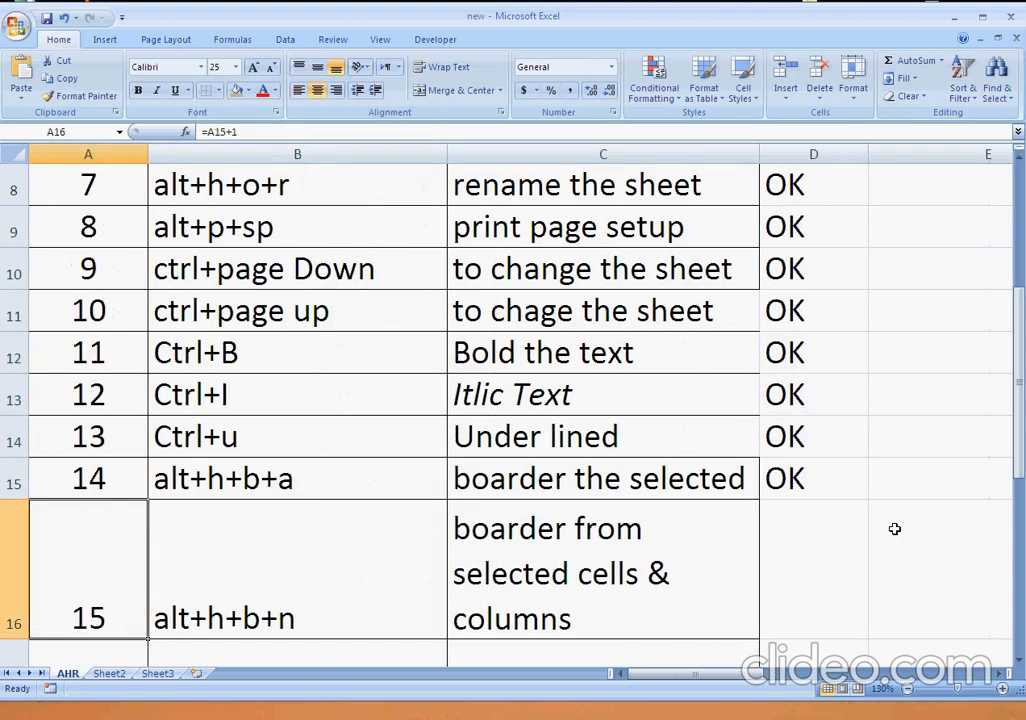
pyautogui.press('Up')
pyautogui.press('Right')
pyautogui.press('Right')
pyautogui.press('Down')
pyautogui.press('Down')
pyautogui.press('Up')
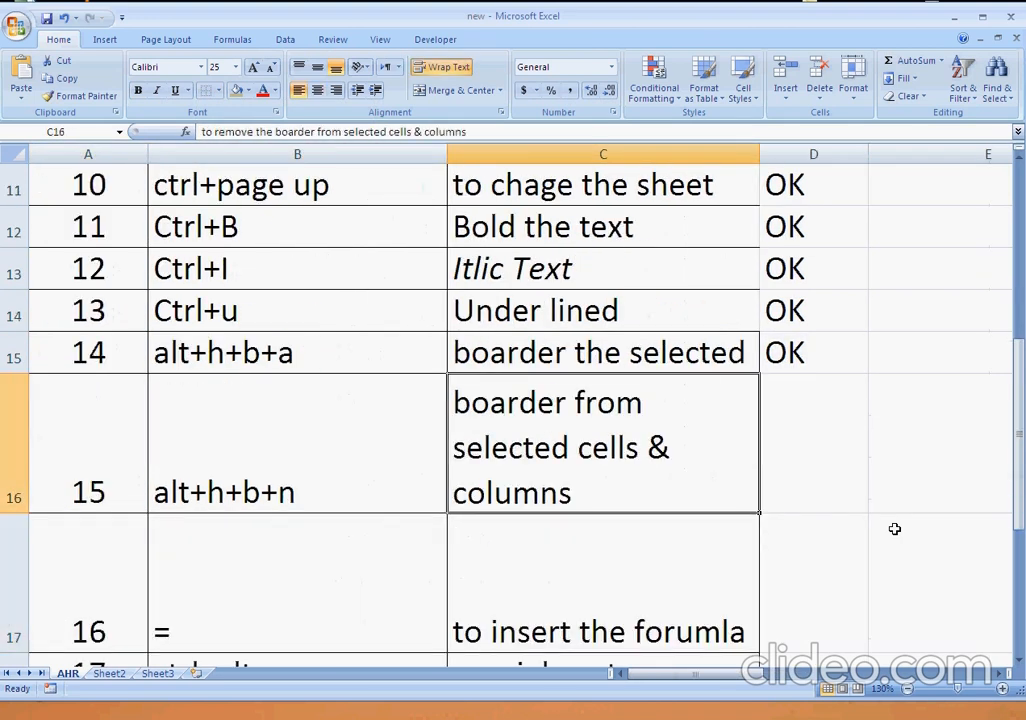
# Apply No Border to cell D16 beside the "alt+h+b+n" shortcut.
pyautogui.press('Right')
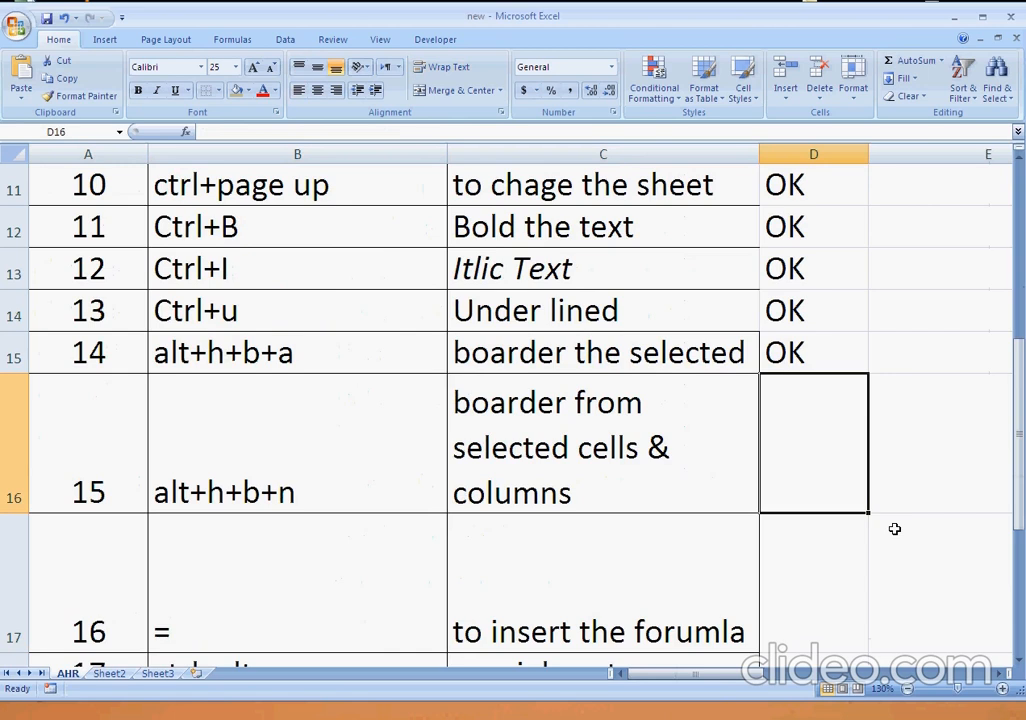
pyautogui.hotkey('alt', 'h')
pyautogui.press('b')
pyautogui.press('n')
pyautogui.press('Down')
pyautogui.press('Up')
pyautogui.press('Down')
pyautogui.press('Up')
# Apply All Borders to cell D16.
pyautogui.hotkey('alt', 'h')
pyautogui.press('b')
pyautogui.press('a')
pyautogui.press('Down')
pyautogui.press('Down')
pyautogui.press('Down')
# Fill cell D16 with the OK mark from the cell above it.
pyautogui.press('Up')
pyautogui.press('Up')
pyautogui.press('Up')
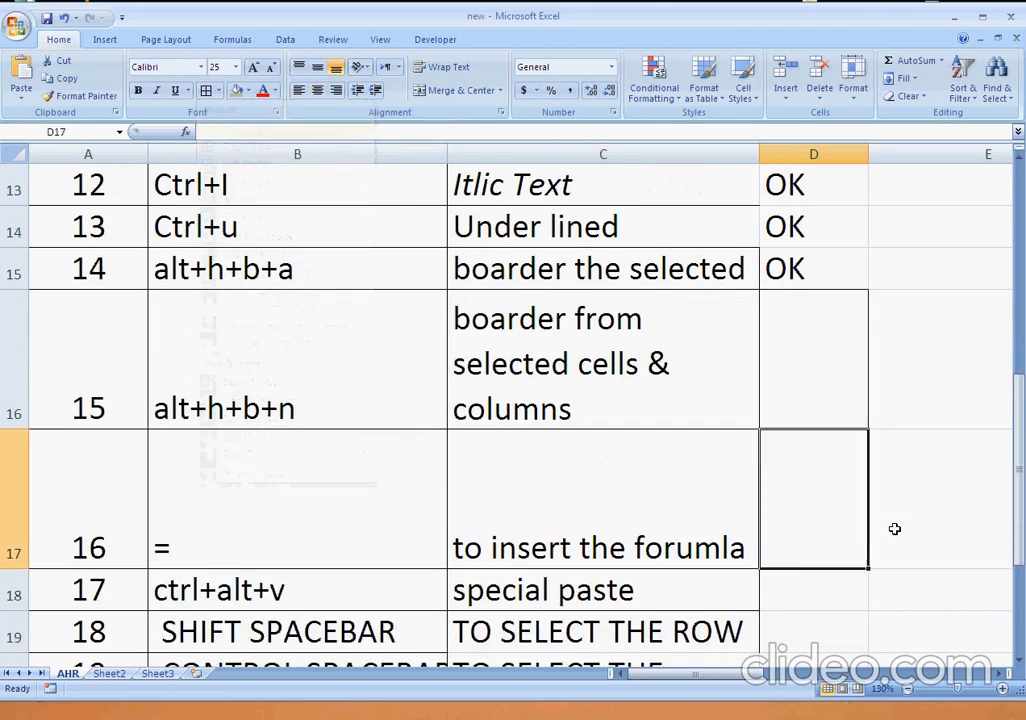
pyautogui.hotkey('ctrl', 'd')
pyautogui.press('Down')
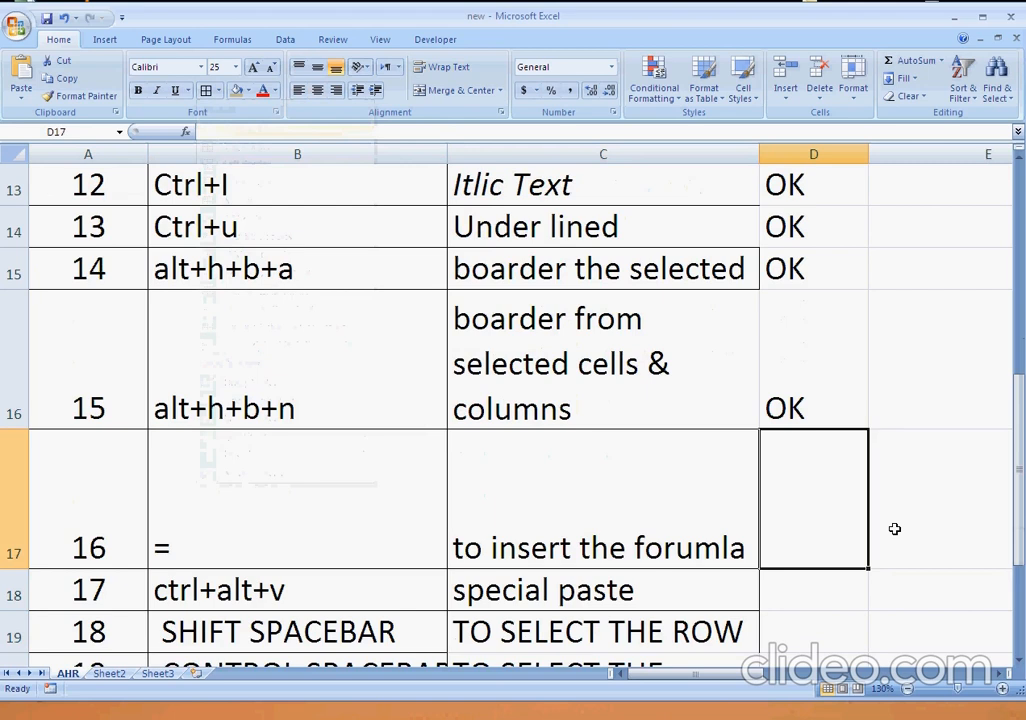
# Try to enter a formula in cell D17 that adds two text cells of the same row.
pyautogui.write('=')
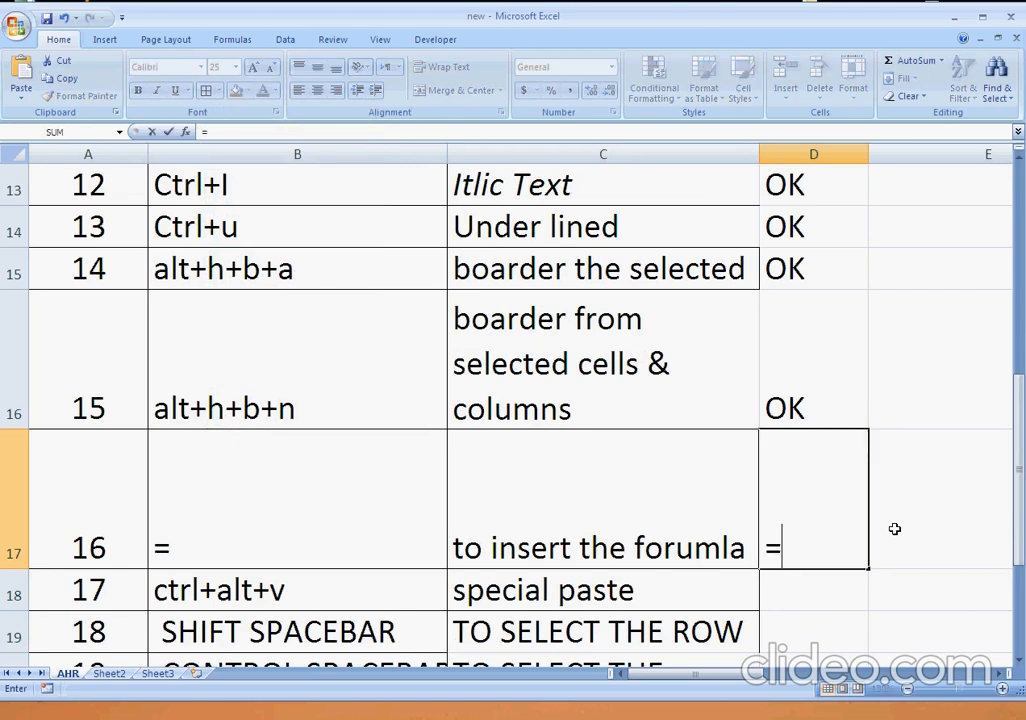
pyautogui.press('Left')
pyautogui.press('Left')
pyautogui.write('+')
pyautogui.press('Left')
pyautogui.press('Return')
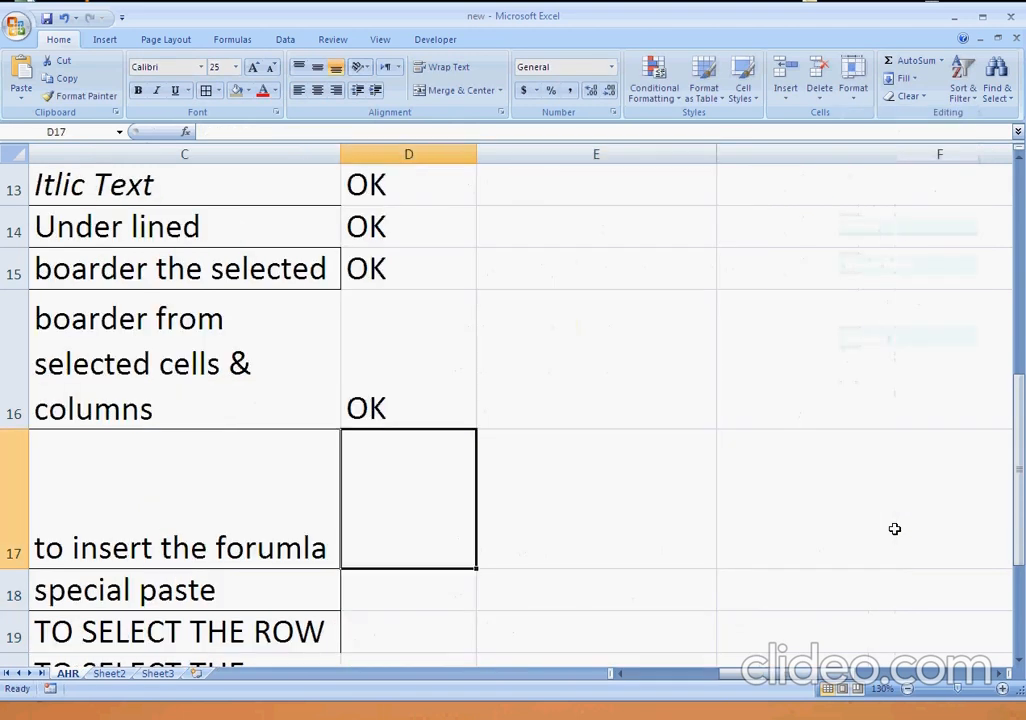
# Enter the formula =E17+F17 in cell D17.
pyautogui.write('=')
pyautogui.press('Right')
pyautogui.write('+')
pyautogui.press('Right')
pyautogui.press('Return')
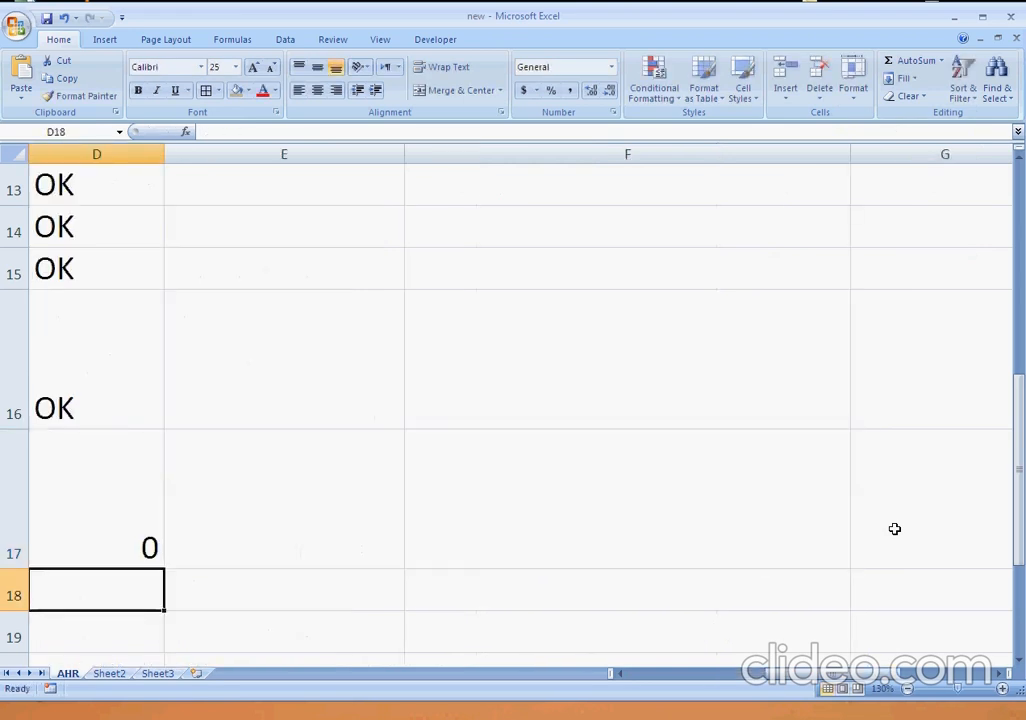
# Enter 1 in cell E17 and 2 in cell F17 as inputs for the formula in D17.
pyautogui.press('Up')
pyautogui.press('Left')
pyautogui.press('Left')
pyautogui.press('Right')
pyautogui.press('Right')
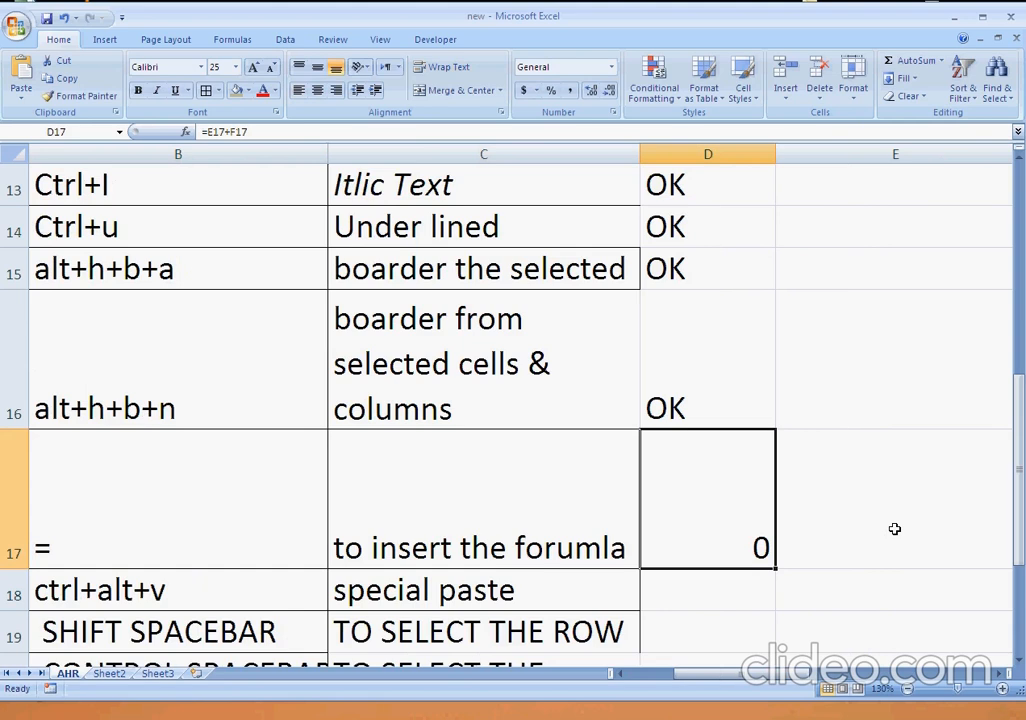
pyautogui.press('Right')
pyautogui.write('1')
pyautogui.press('Right')
pyautogui.write('2')
pyautogui.press('Right')
pyautogui.press('Left')
pyautogui.press('Left')
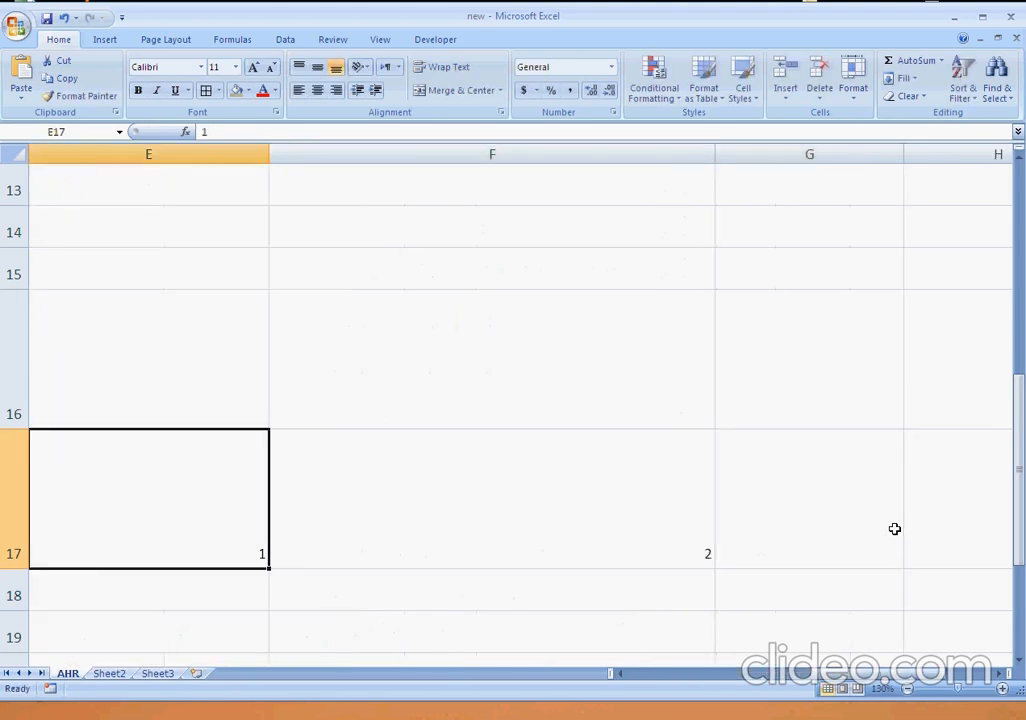
# Clear the formula and its two input numbers from cells D17 to F17.
pyautogui.press('Left')
pyautogui.press('Left')
pyautogui.press('Right')
pyautogui.hotkey('shift', 'Right')
pyautogui.hotkey('shift', 'Right')
pyautogui.press('Delete')
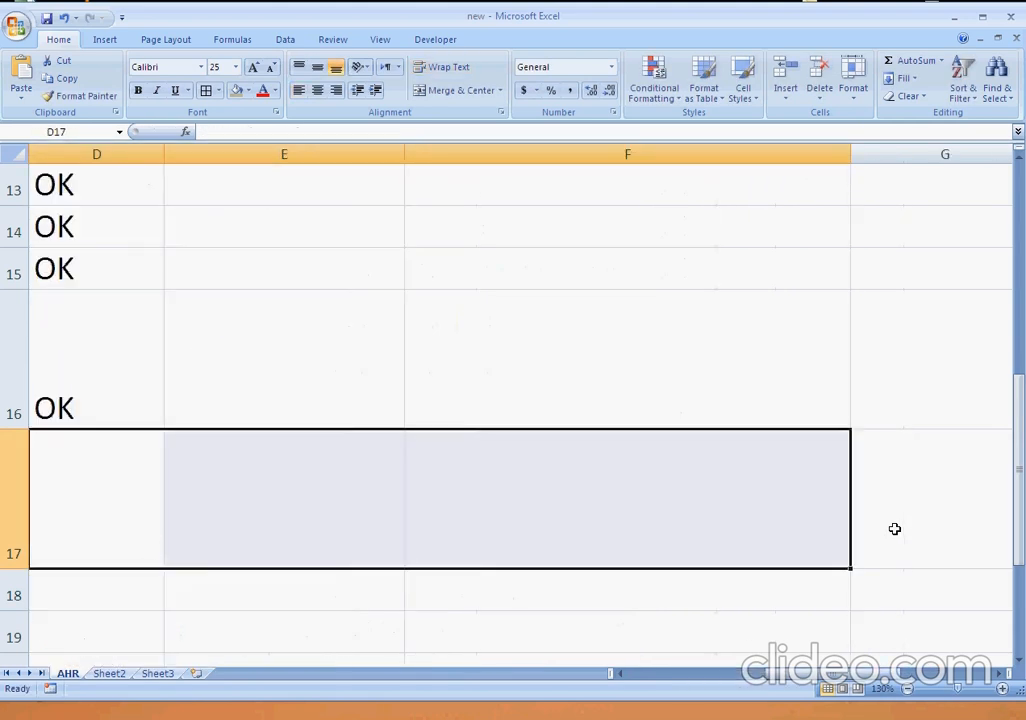
# Mark the = shortcut in row 17 as demonstrated by entering OK in cell D17.
pyautogui.press('Left')
pyautogui.press('Left')
pyautogui.write('=')
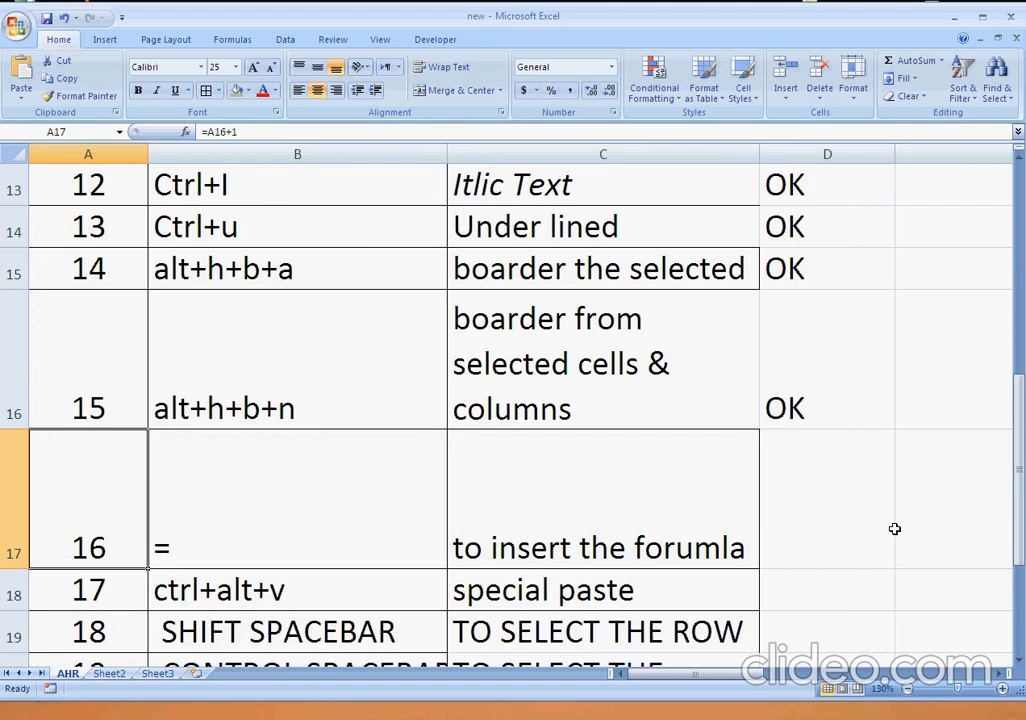
pyautogui.press('Right')
pyautogui.press('Right')
pyautogui.press('Right')
pyautogui.write('OK')
pyautogui.press('Return')
pyautogui.press('Down')
pyautogui.press('Up')
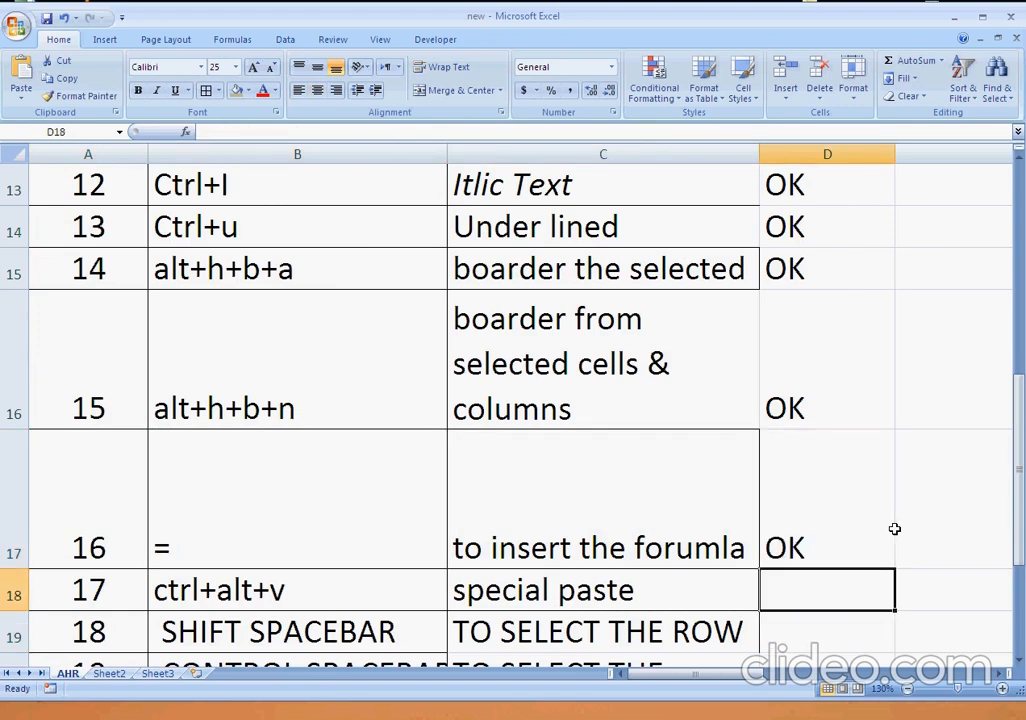
pyautogui.press('Left')
pyautogui.press('Left')
pyautogui.press('Right')
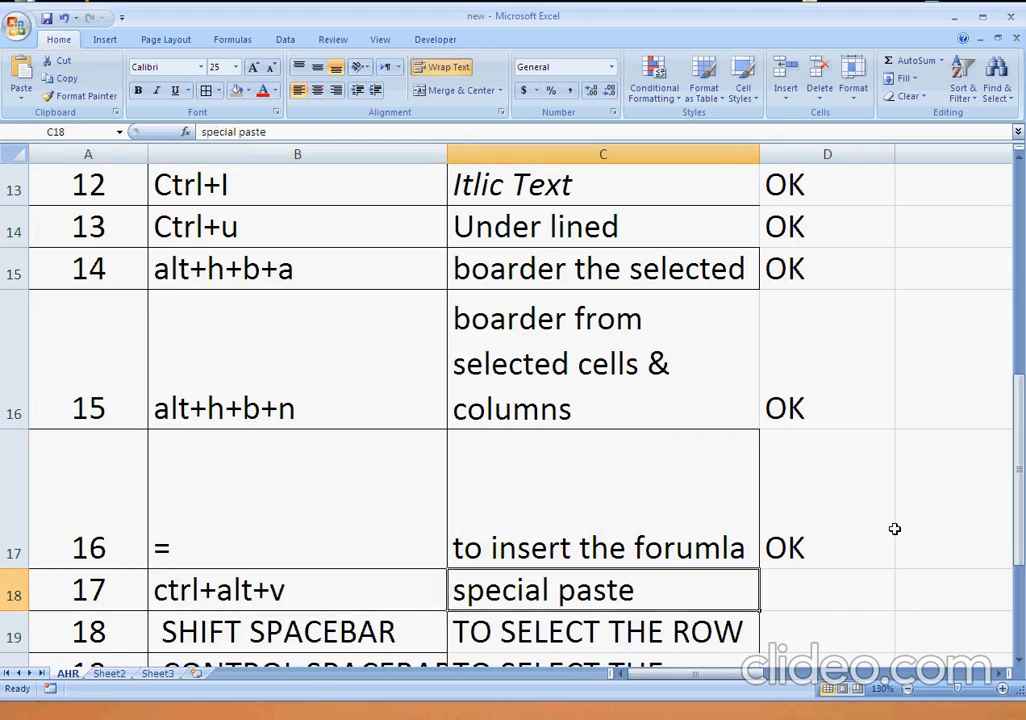
pyautogui.press('Right')
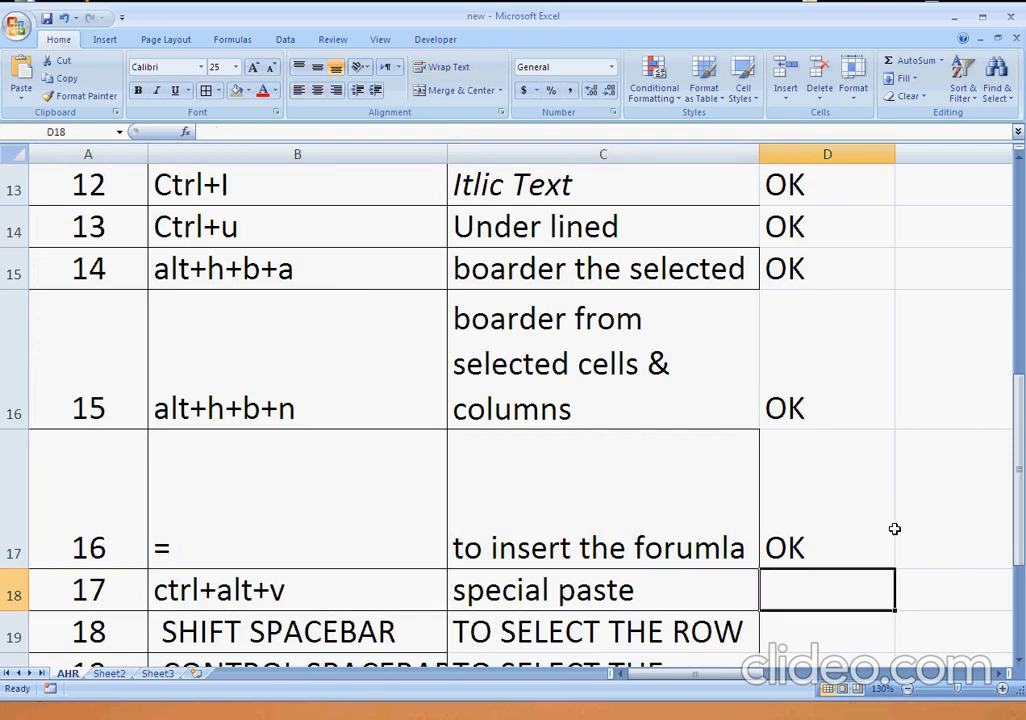
pyautogui.hotkey('alt', 'Tab')
pyautogui.hotkey('alt', 'Tab')
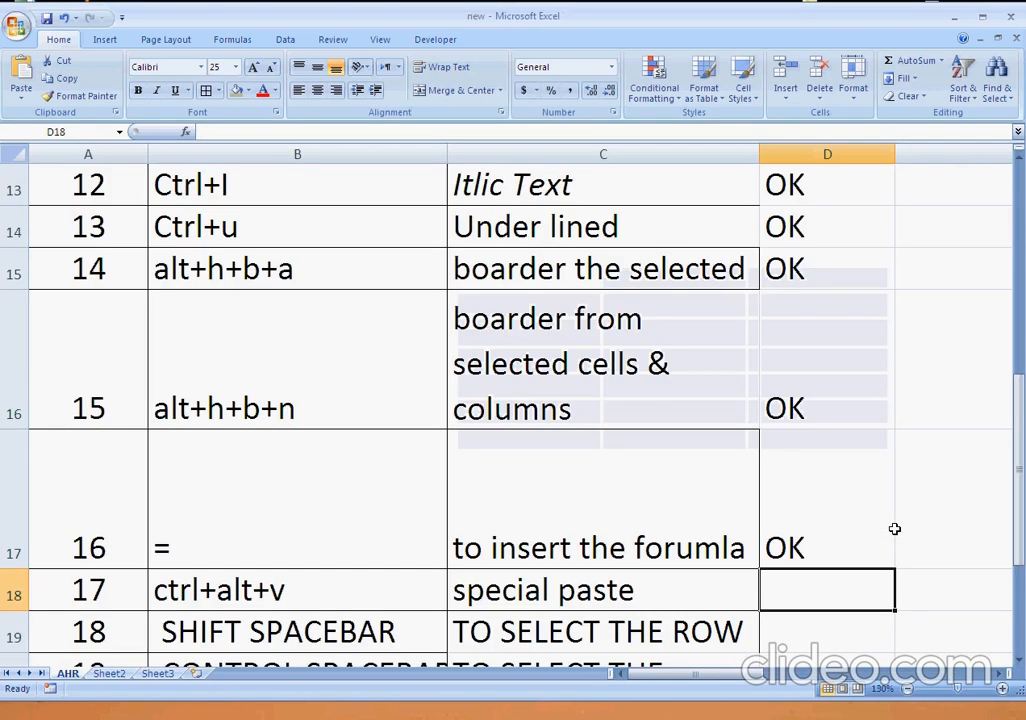
pyautogui.hotkey('alt', 'Tab')
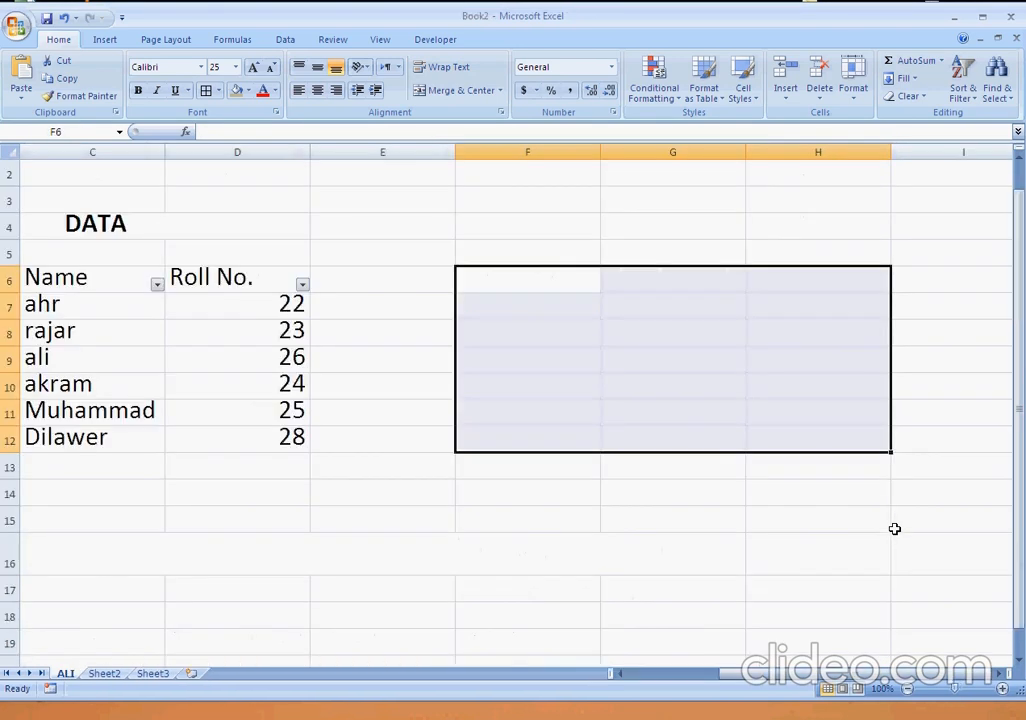
pyautogui.hotkey('alt', 'Tab')
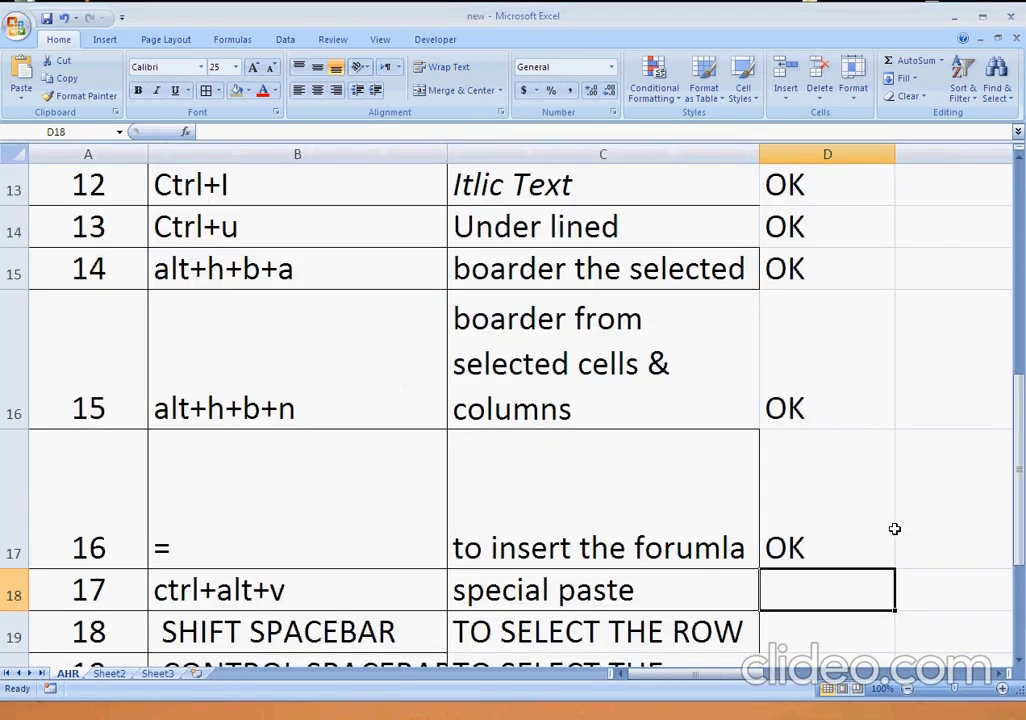
# Copy the ctrl+alt+v text from cell B18 and paste it into cell F4 of the Book2 workbook.
pyautogui.press('Left')
pyautogui.press('Left')
pyautogui.hotkey('ctrl', 'c')
pyautogui.hotkey('alt', 'Tab')
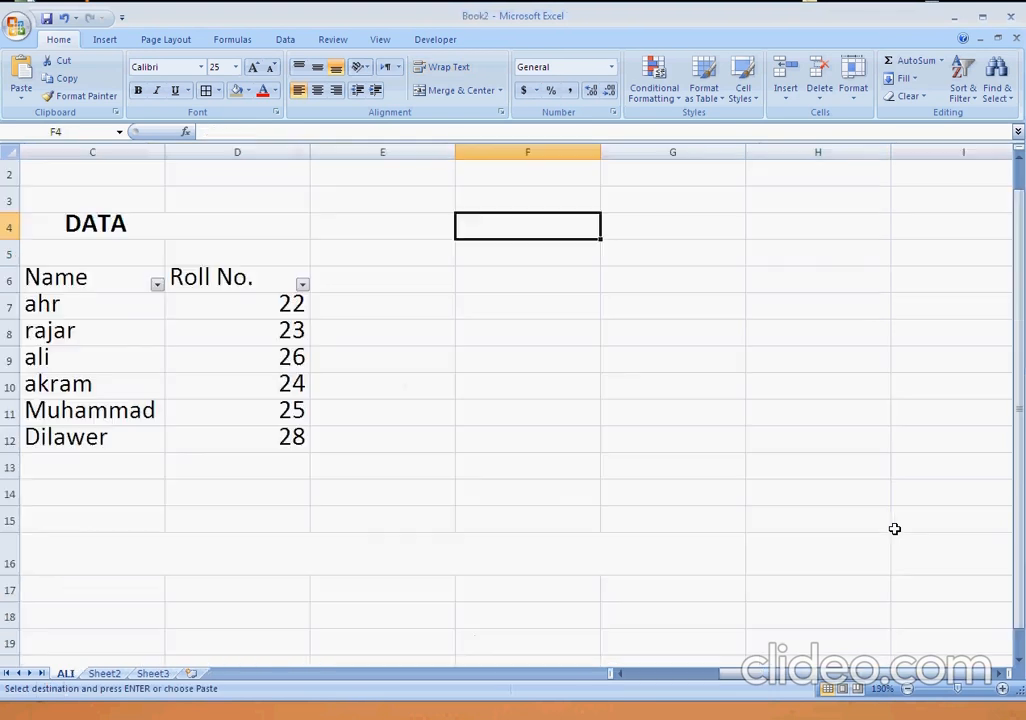
pyautogui.hotkey('ctrl', 'v')
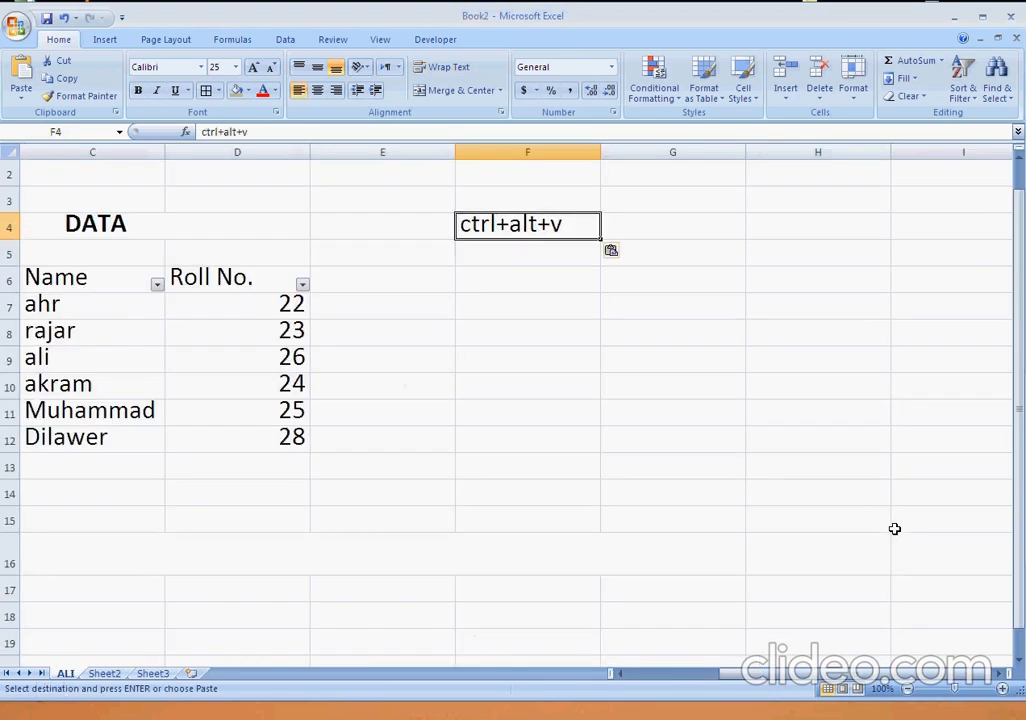
# Copy the table including its merged DATA heading, B4:D12, and try to paste only its values at cell E15.
pyautogui.click(88, 226)
pyautogui.moveTo(88, 226); pyautogui.dragTo(174, 432)
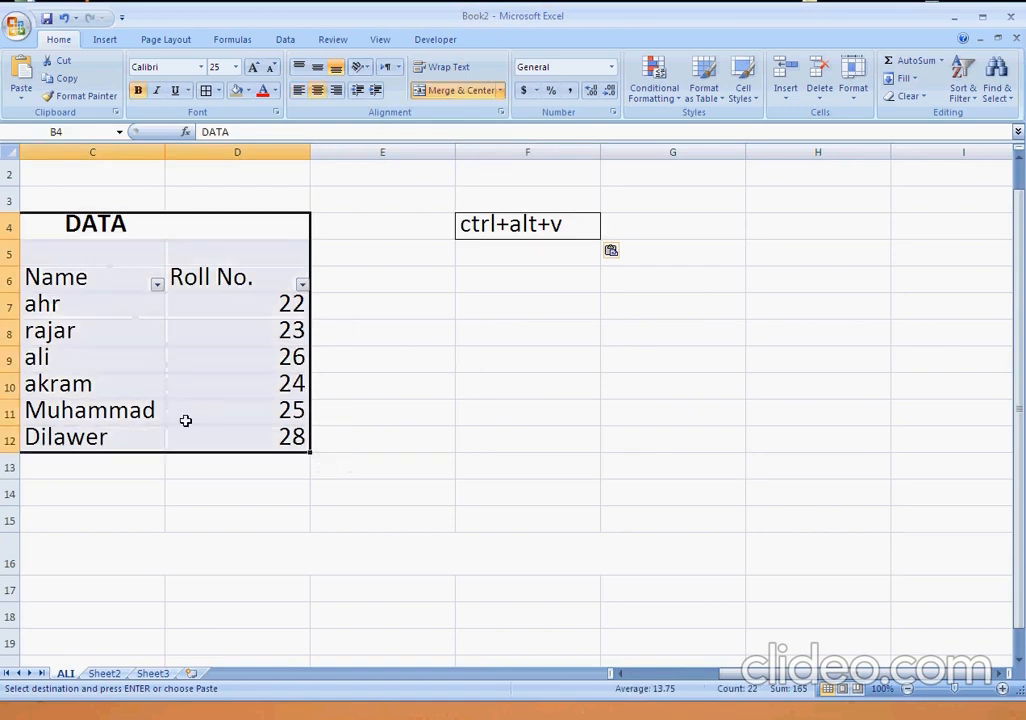
pyautogui.rightClick(187, 423)
pyautogui.click(201, 452)
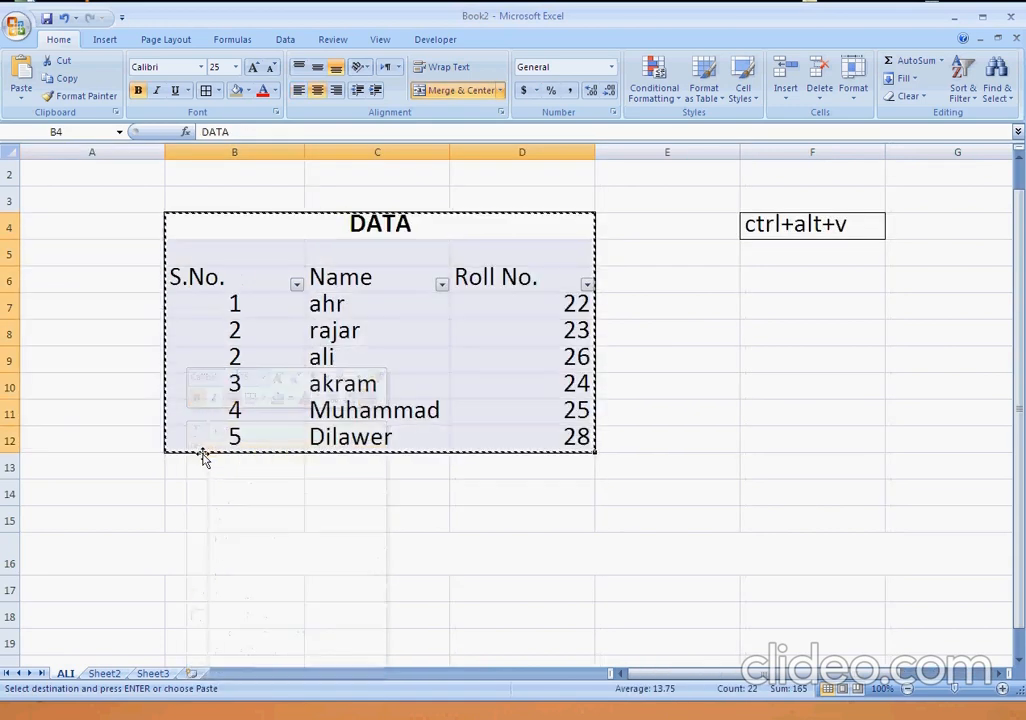
pyautogui.click(691, 507)
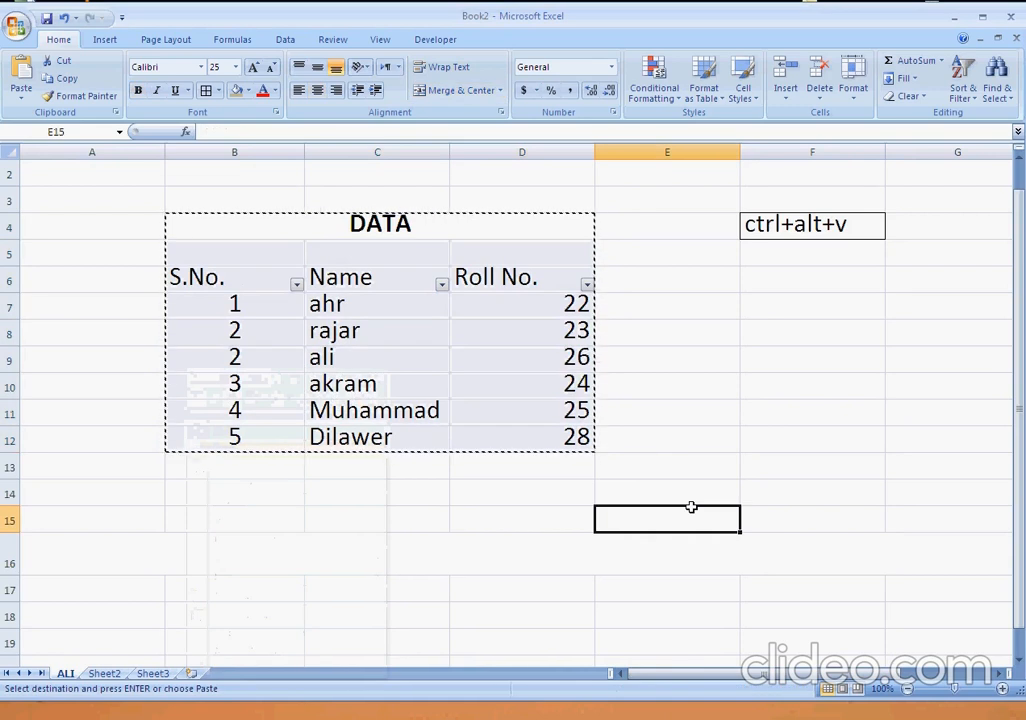
pyautogui.hotkey('ctrl', 'alt', 'v')
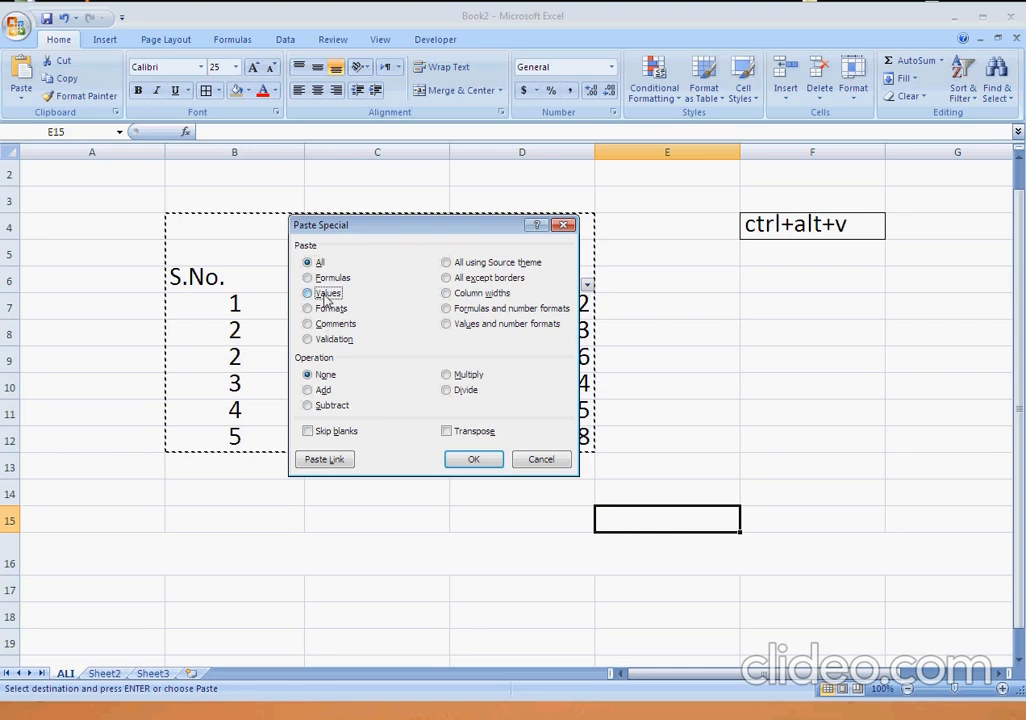
pyautogui.click(327, 293)
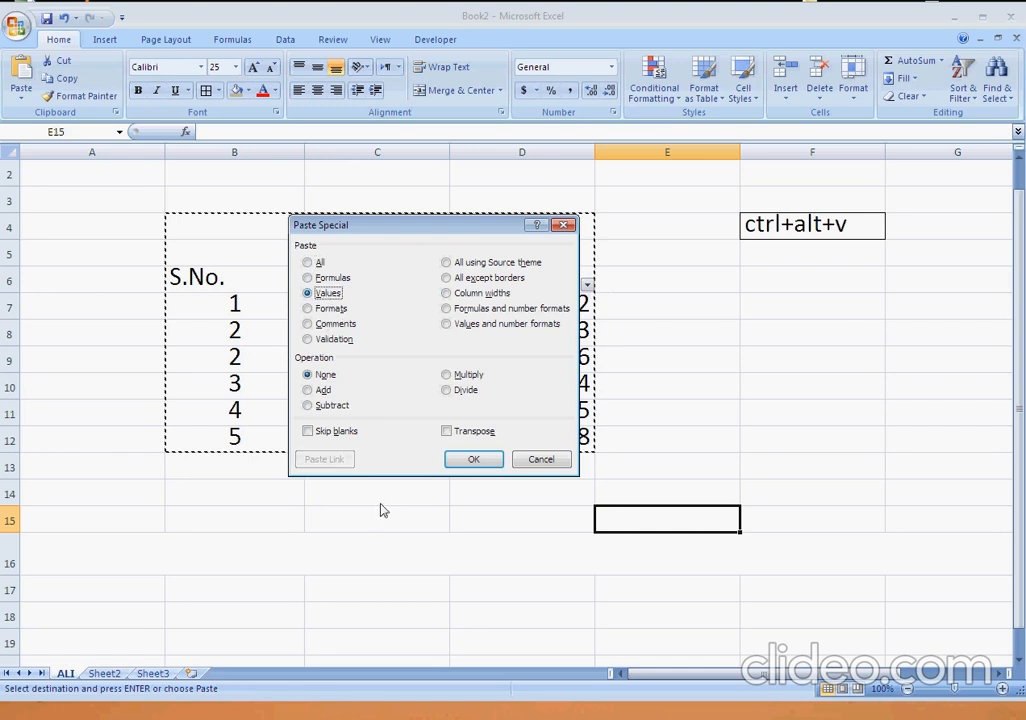
pyautogui.click(475, 462)
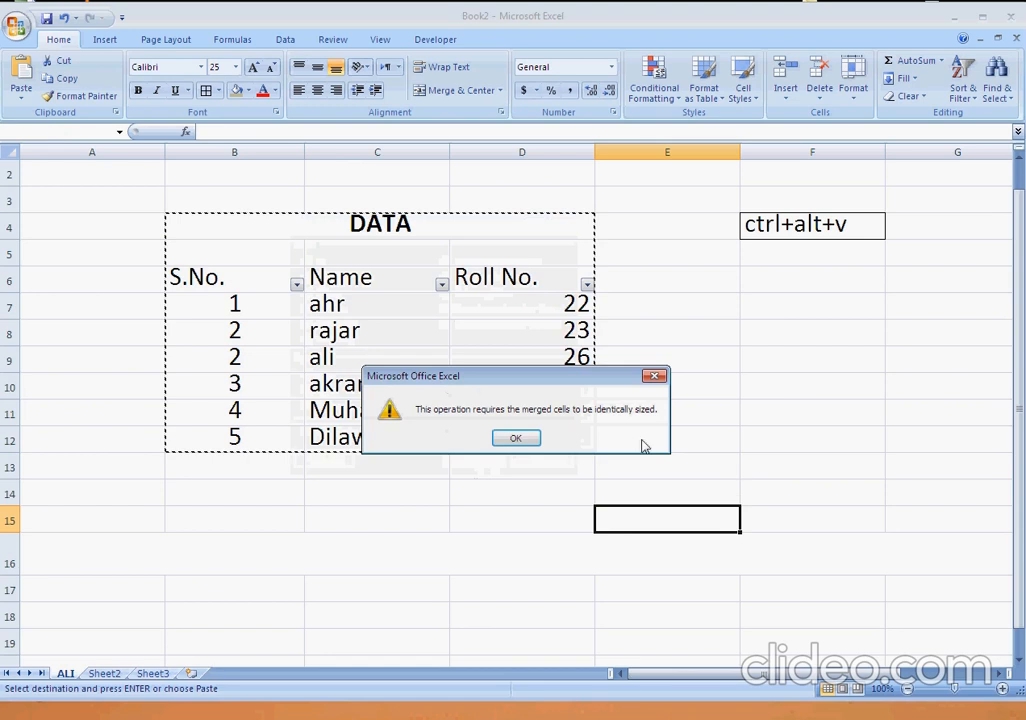
pyautogui.click(518, 435)
pyautogui.click(611, 436)
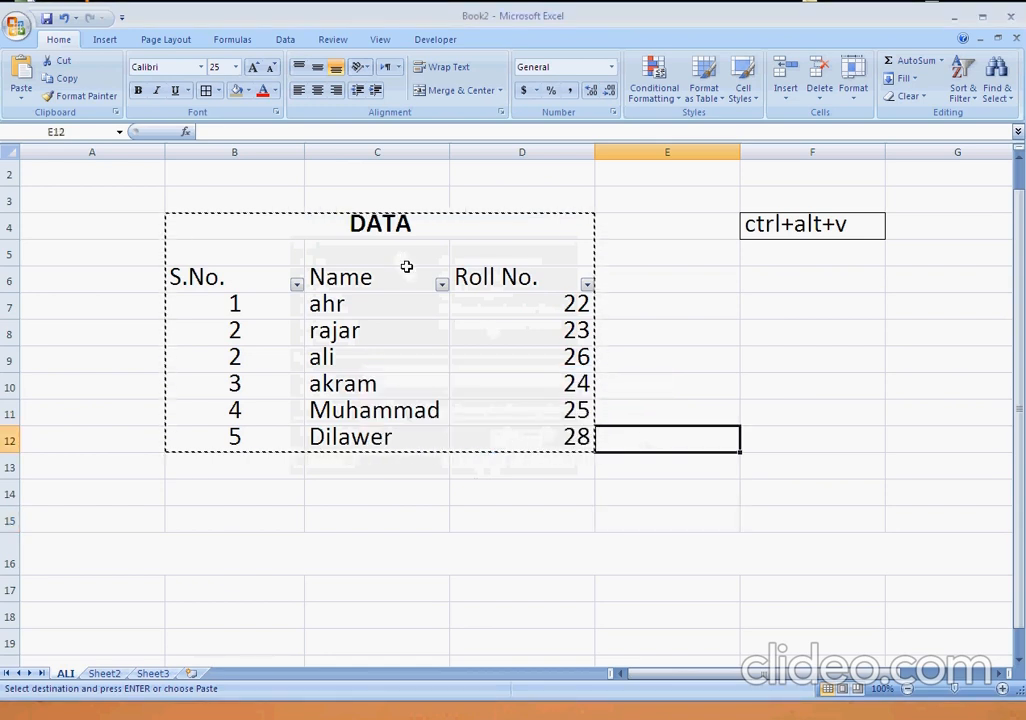
pyautogui.press('Escape')
pyautogui.moveTo(286, 268); pyautogui.dragTo(529, 430)
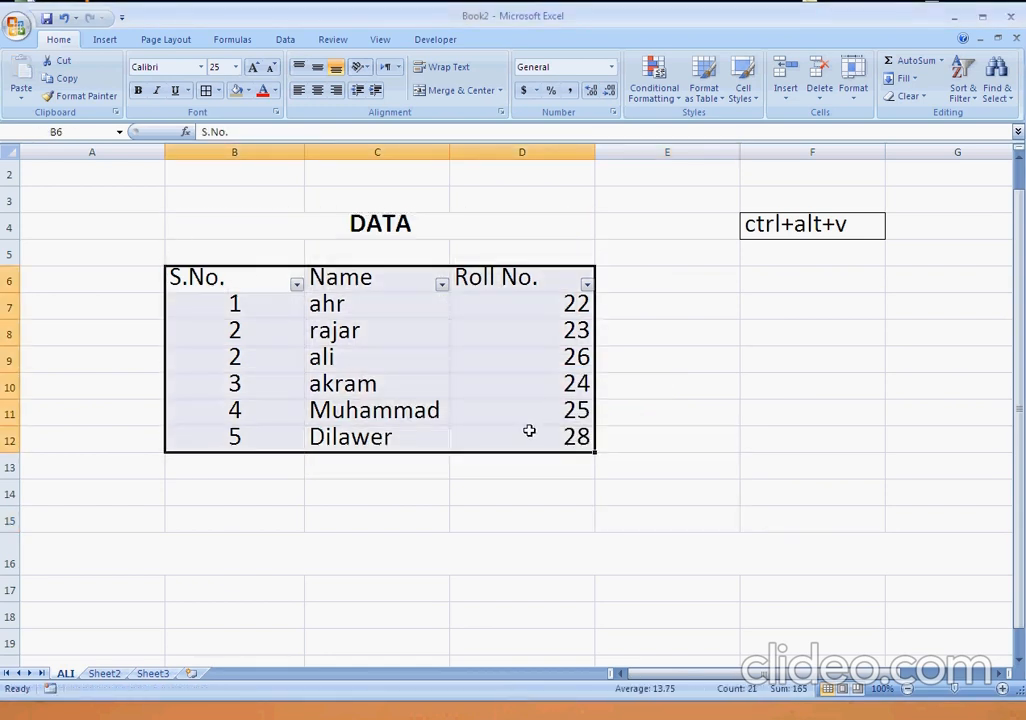
pyautogui.hotkey('ctrl', 'c')
pyautogui.press('Escape')
# Append the note "IN CONDITIO N OF UNMERGE CELLS" to the ctrl+alt+v text in cell F4, starting a new line before OF.
pyautogui.press('Up')
pyautogui.press('Right')
pyautogui.press('Right')
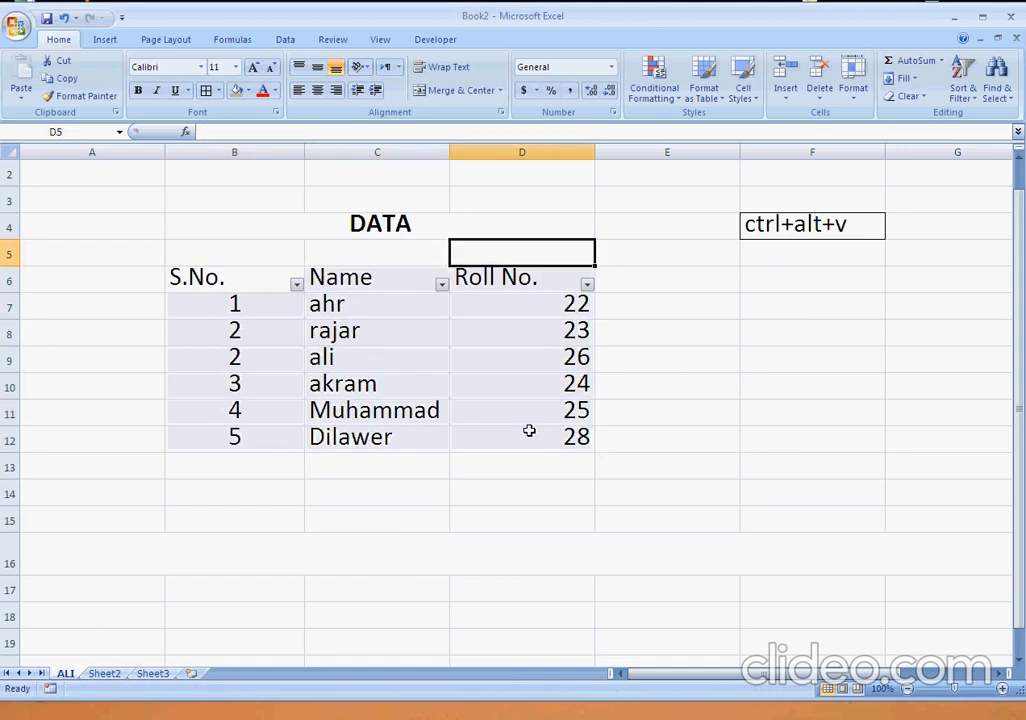
pyautogui.press('Up')
pyautogui.press('Up')
pyautogui.press('Down')
pyautogui.press('Right')
pyautogui.press('Right')
pyautogui.press('F2')
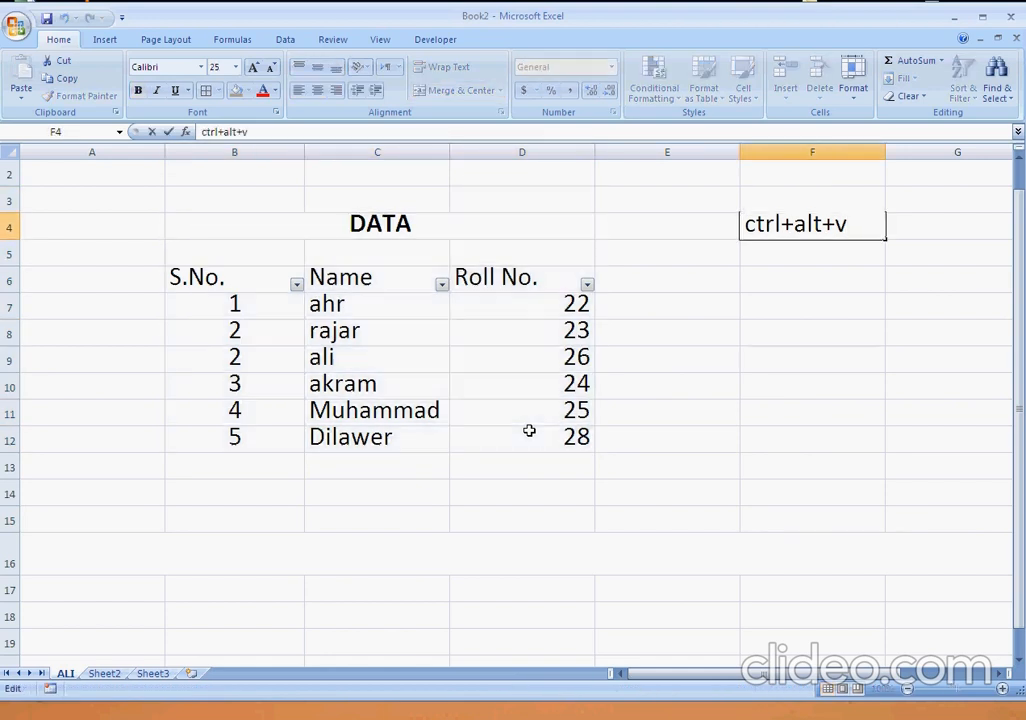
pyautogui.write('IN CONDI')
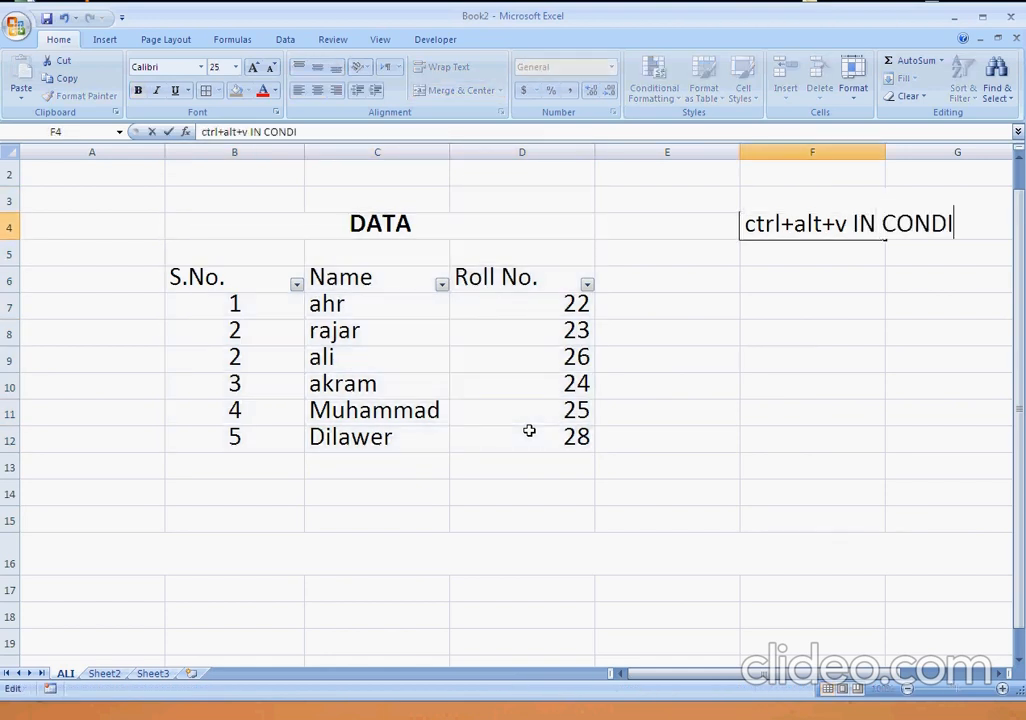
pyautogui.write('TIO N')
pyautogui.hotkey('alt', 'Return')
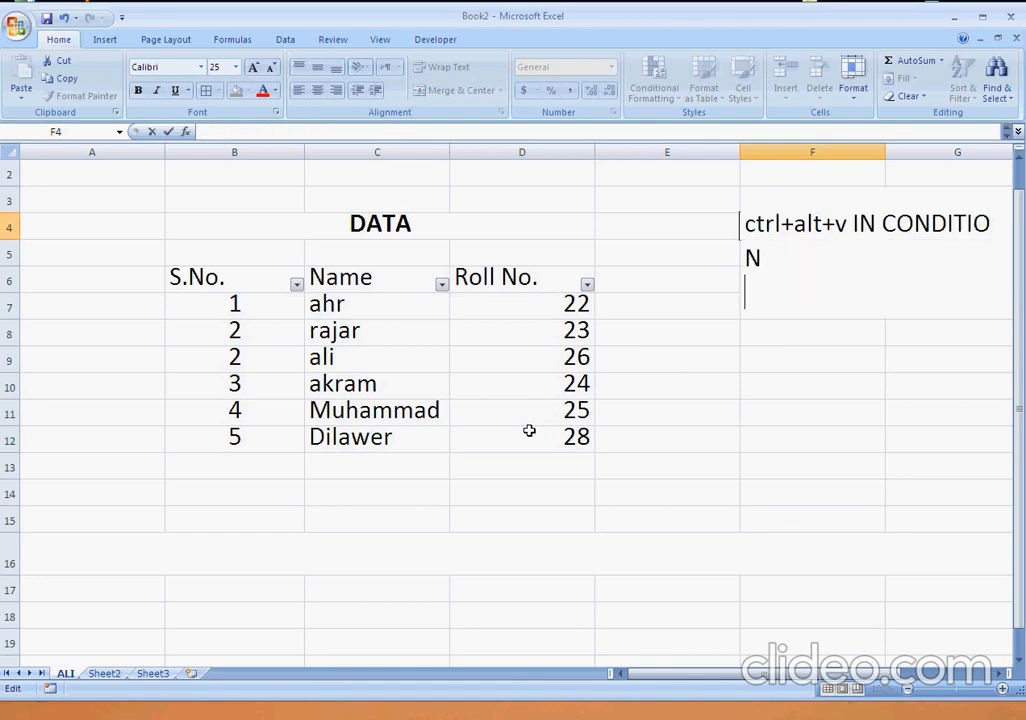
pyautogui.write('OF UNMERGE CELL')
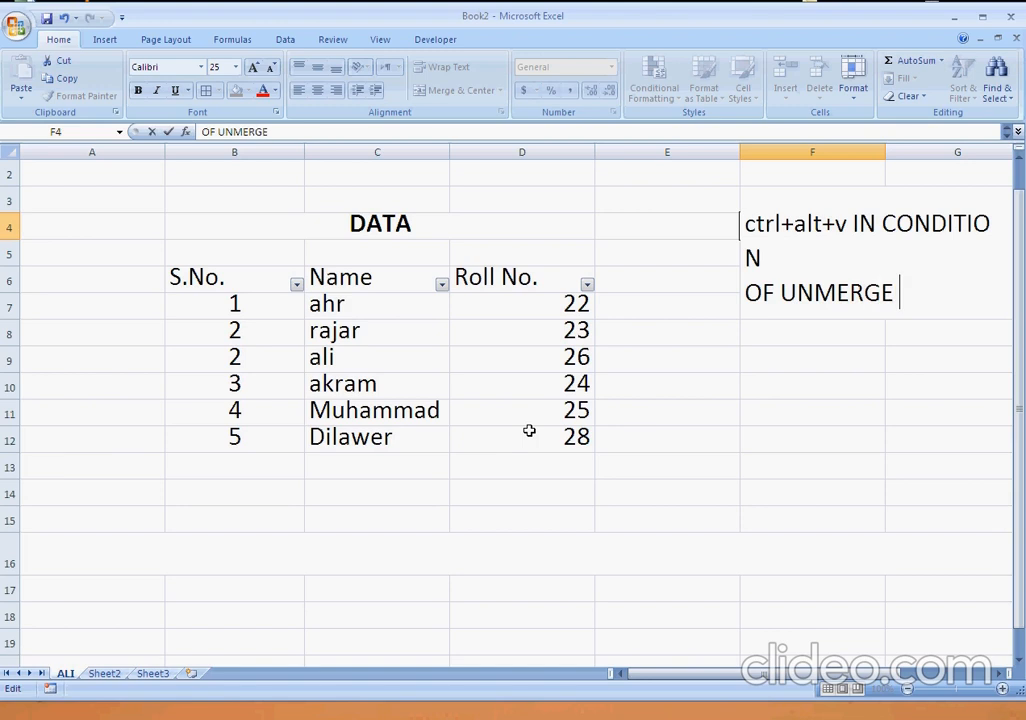
pyautogui.press('Return')
# Clear cell F4 and undo the clearing.
pyautogui.press('Up')
pyautogui.press('Delete')
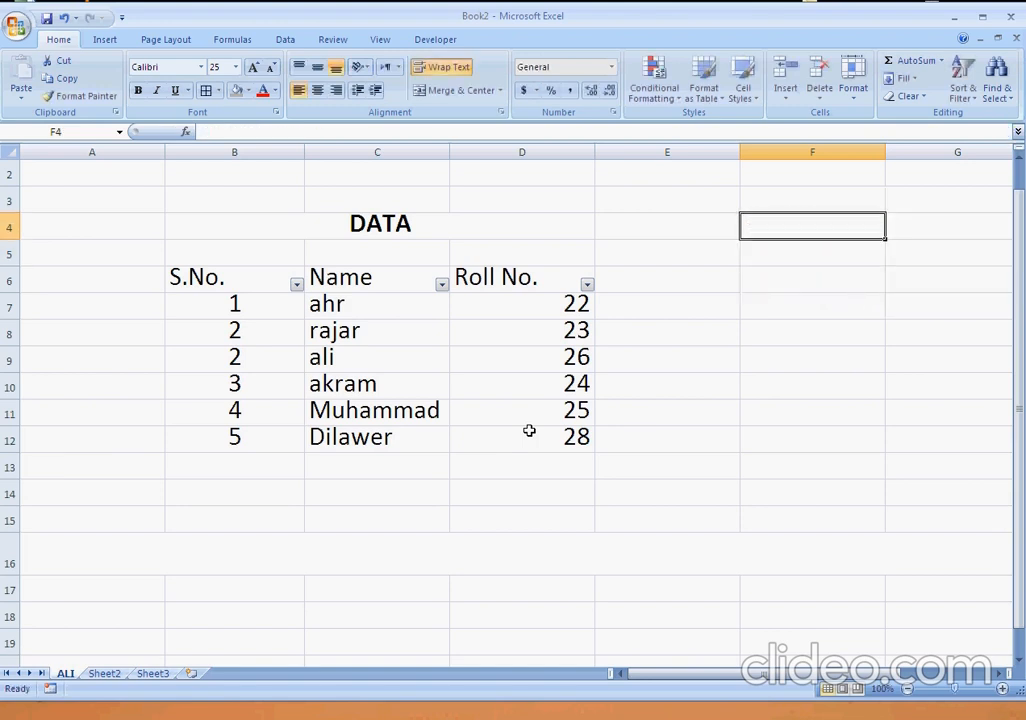
pyautogui.hotkey('ctrl', 'z')
pyautogui.press('Down')
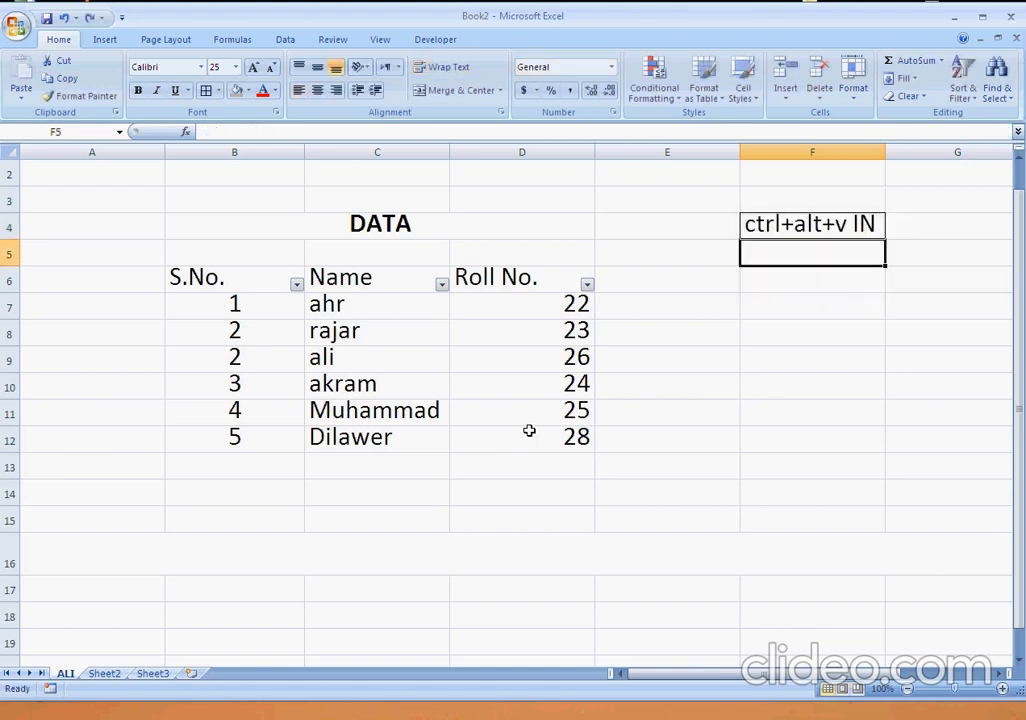
# Remove the appended note from cell F4, keeping only ctrl+alt+v.
pyautogui.press('Up')
pyautogui.press('F2')
pyautogui.hotkey('ctrl', 'shift', 'Left')
pyautogui.hotkey('ctrl', 'shift', 'Left')
pyautogui.hotkey('ctrl', 'shift', 'Left')
pyautogui.hotkey('ctrl', 'shift', 'Left')
pyautogui.hotkey('ctrl', 'shift', 'Left')
pyautogui.hotkey('ctrl', 'shift', 'Left')
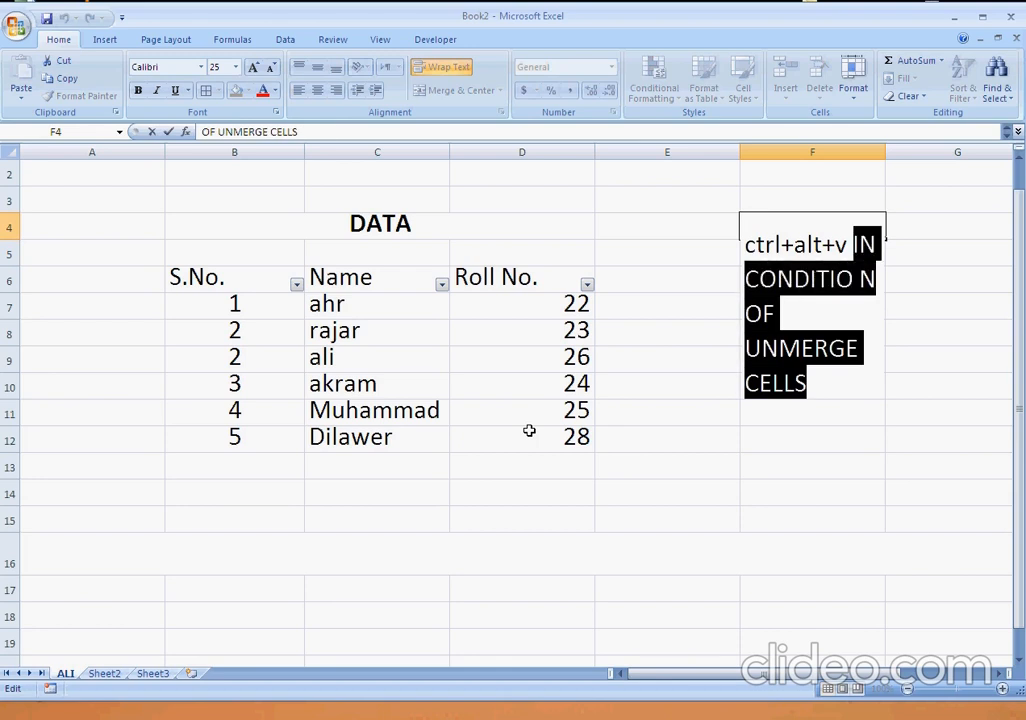
pyautogui.press('BackSpace')
pyautogui.press('Return')
# Copy the table range B6:D12 without the DATA heading.
pyautogui.press('Left')
pyautogui.press('Left')
pyautogui.press('Down')
pyautogui.press('Down')
pyautogui.press('Up')
pyautogui.press('Left')
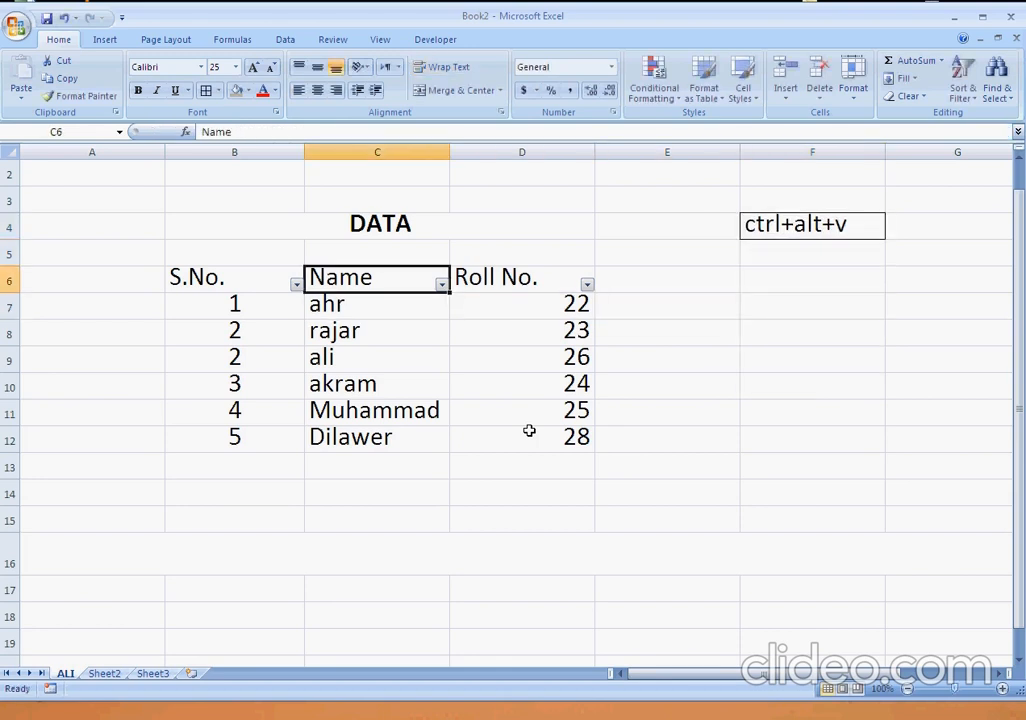
pyautogui.press('Left')
pyautogui.hotkey('shift', 'Right')
pyautogui.hotkey('shift', 'Right')
pyautogui.hotkey('ctrl', 'shift', 'Down')
pyautogui.hotkey('ctrl', 'c')
# Unmerge the merged cells of row 16 below the table.
pyautogui.press('Down')
pyautogui.press('Down')
pyautogui.press('Down')
pyautogui.press('Down')
pyautogui.press('Down')
pyautogui.press('Down')
pyautogui.press('Down')
pyautogui.press('Down')
pyautogui.press('Down')
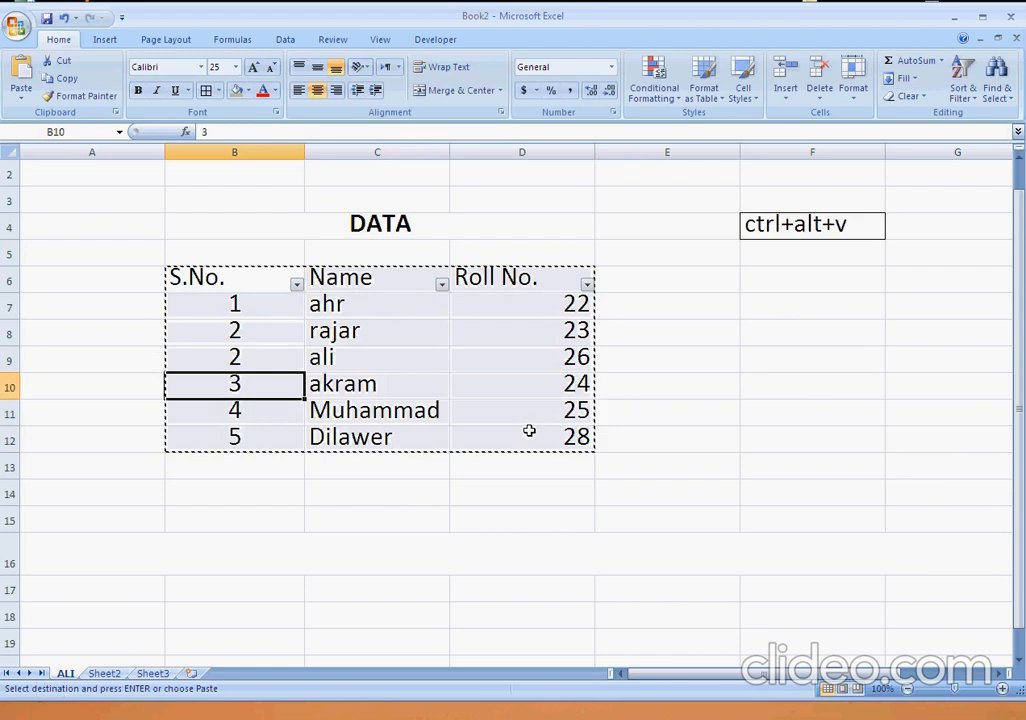
pyautogui.press('Down')
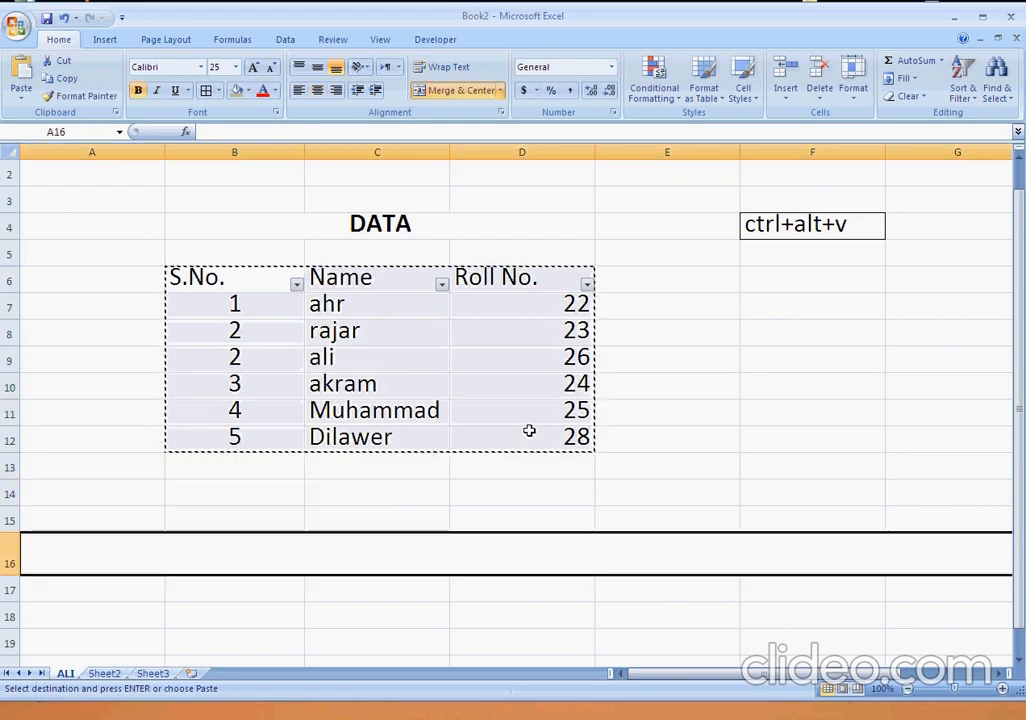
pyautogui.press('u')
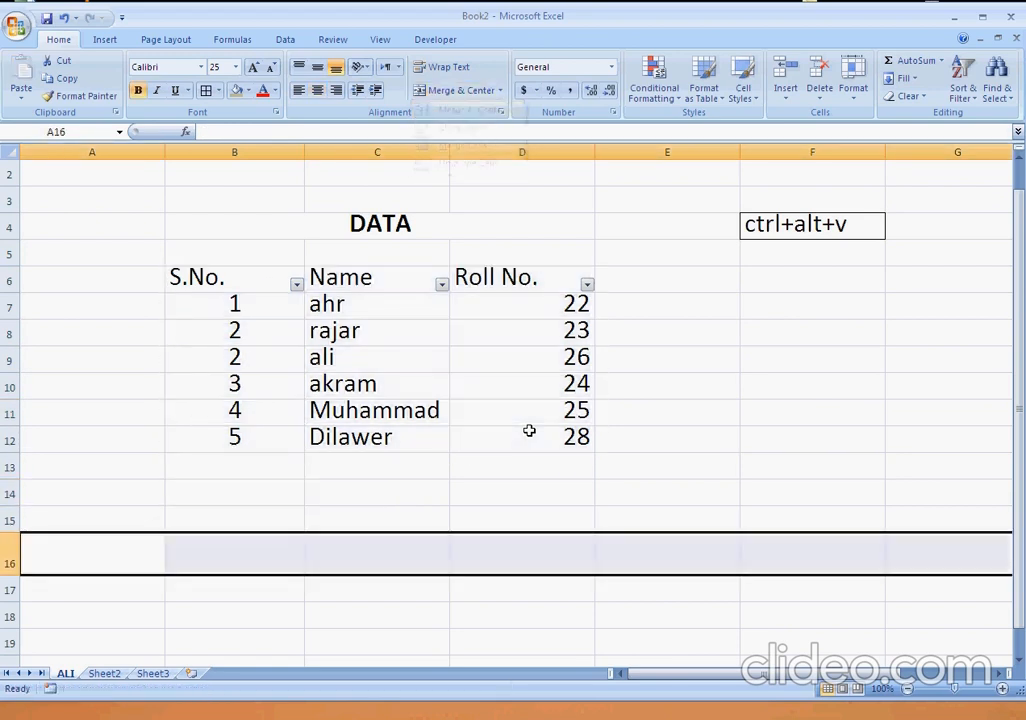
# Select the whole table from the S.No. header through the last data row and copy it.
pyautogui.press('Up')
pyautogui.press('Up')
pyautogui.press('Up')
pyautogui.press('Up')
pyautogui.press('Up')
pyautogui.hotkey('ctrl', 'Up')
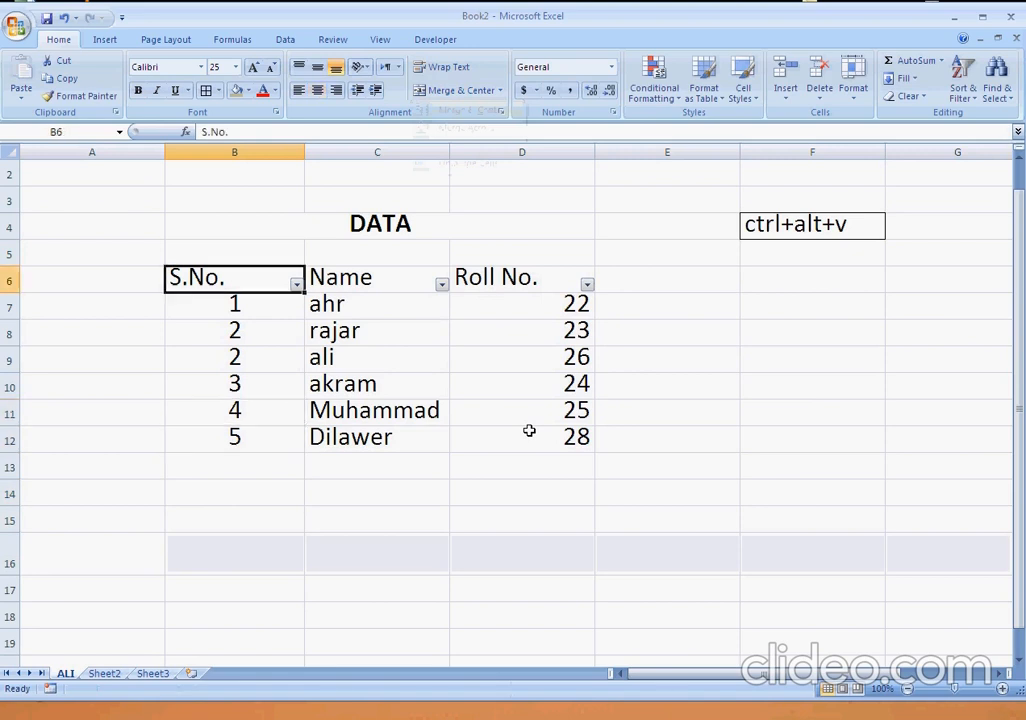
pyautogui.hotkey('ctrl', 'a')
pyautogui.hotkey('ctrl', 'c')
# Paste the copied table at cell B15 with Paste Special, using the Values option.
pyautogui.press('Down')
pyautogui.press('Down')
pyautogui.press('Down')
pyautogui.press('Down')
pyautogui.press('Down')
pyautogui.press('Down')
pyautogui.press('Down')
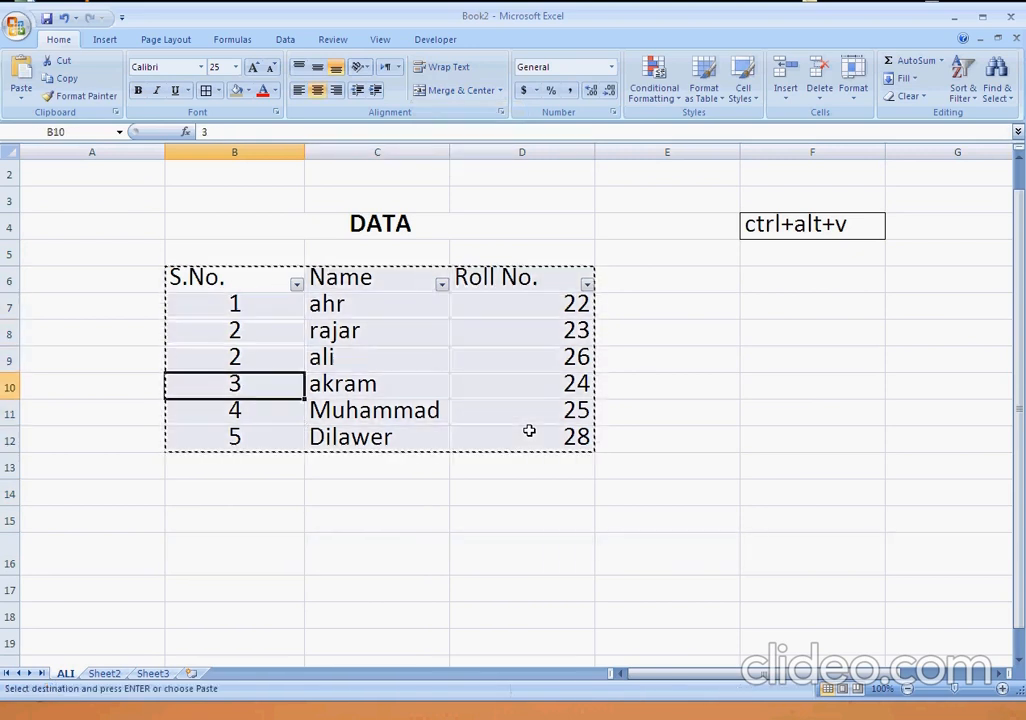
pyautogui.press('Down')
pyautogui.press('Down')
pyautogui.hotkey('ctrl', 'alt', 'v')
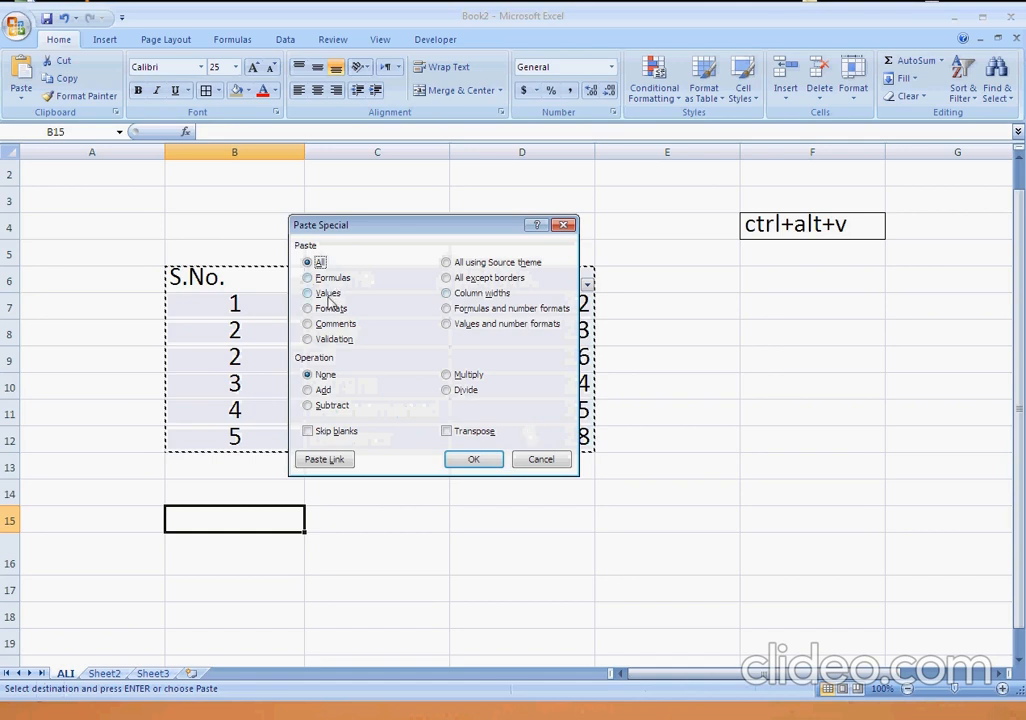
pyautogui.click(327, 293)
pyautogui.click(474, 459)
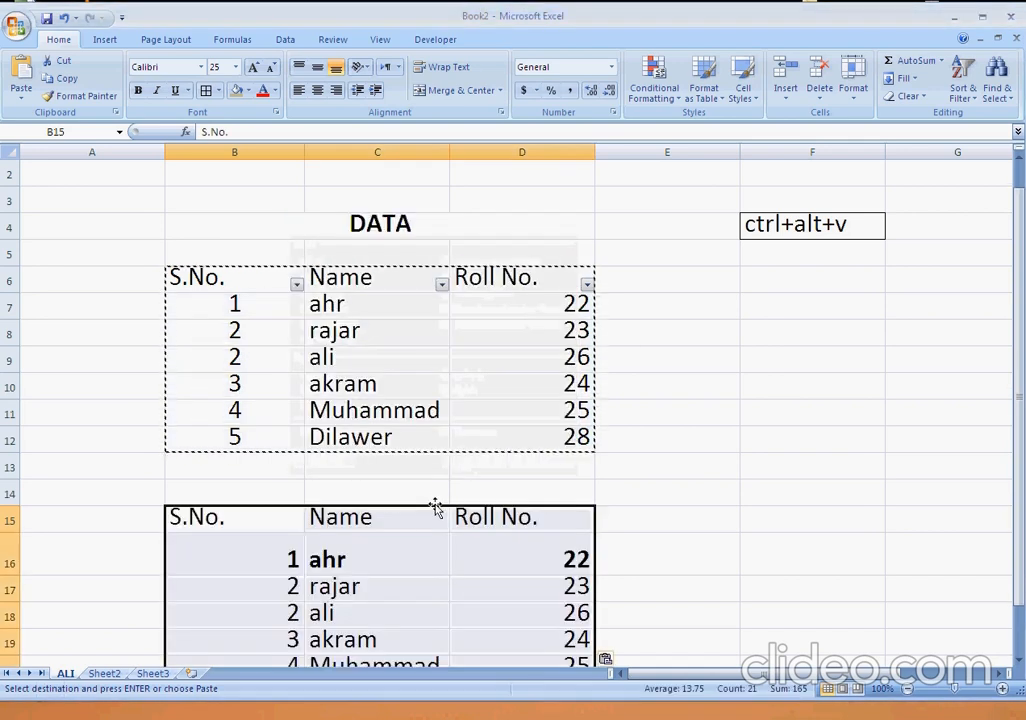
# Enter the note THERE IS ONLY ONE OPTION in cell F5, ending with a line break inside the cell.
pyautogui.scroll(-3, 458, 506)
pyautogui.scroll(3, 458, 506)
pyautogui.click(866, 222)
pyautogui.click(801, 293)
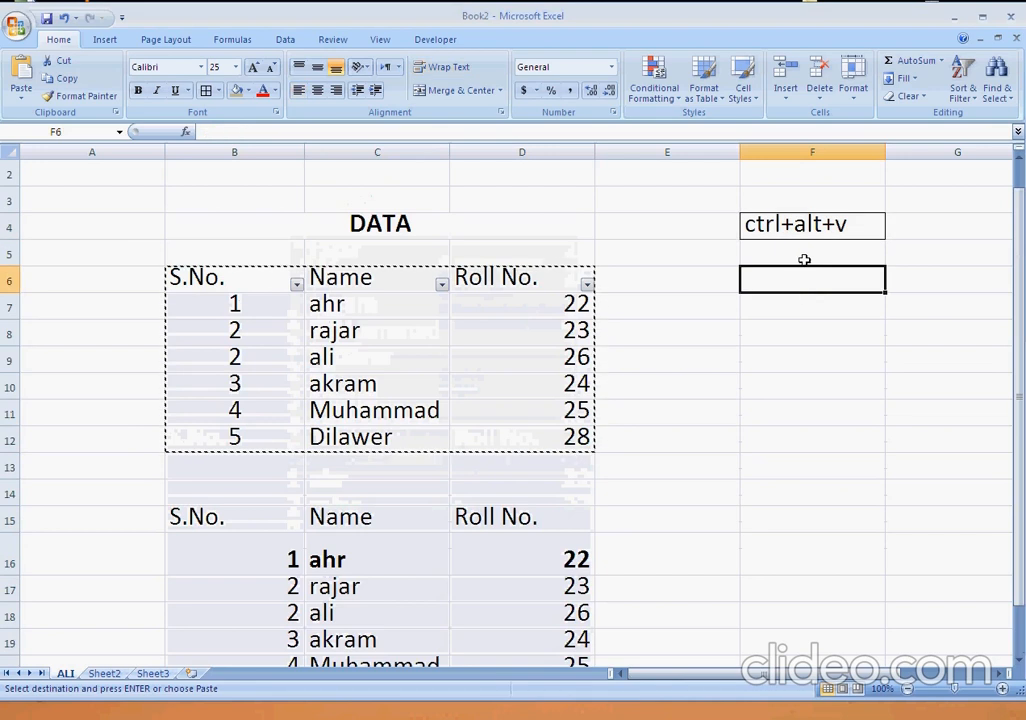
pyautogui.click(820, 258)
pyautogui.write('THER ')
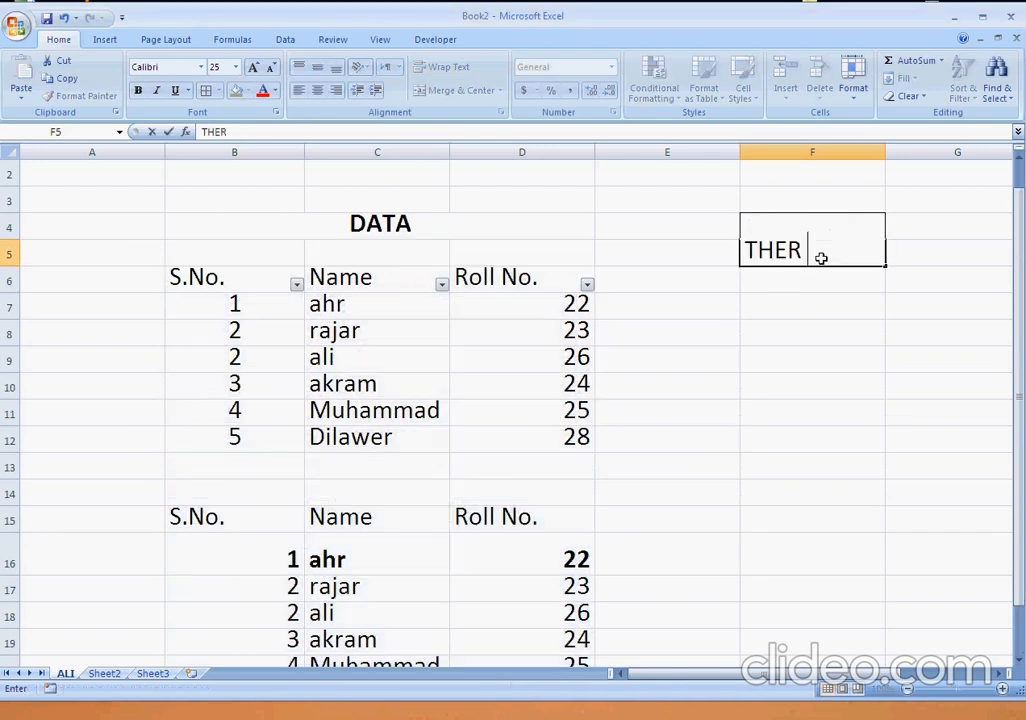
pyautogui.write('E IS NON')
pyautogui.press('BackSpace')
pyautogui.press('BackSpace')
pyautogui.press('BackSpace')
pyautogui.write('ONLY')
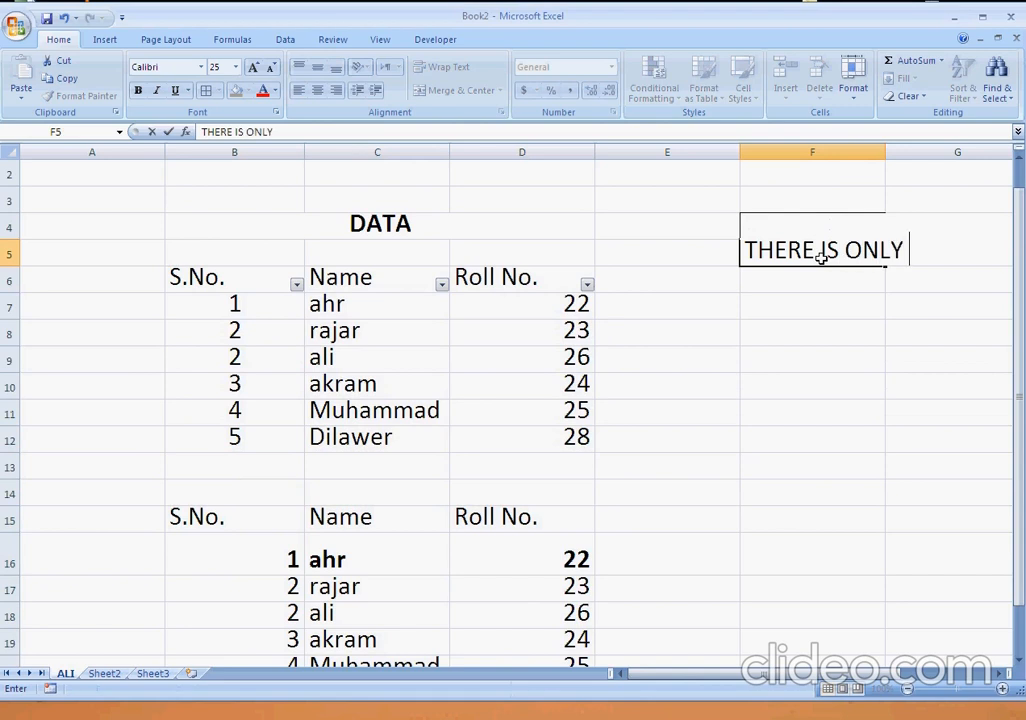
pyautogui.write(' O')
pyautogui.write('NE OPTION')
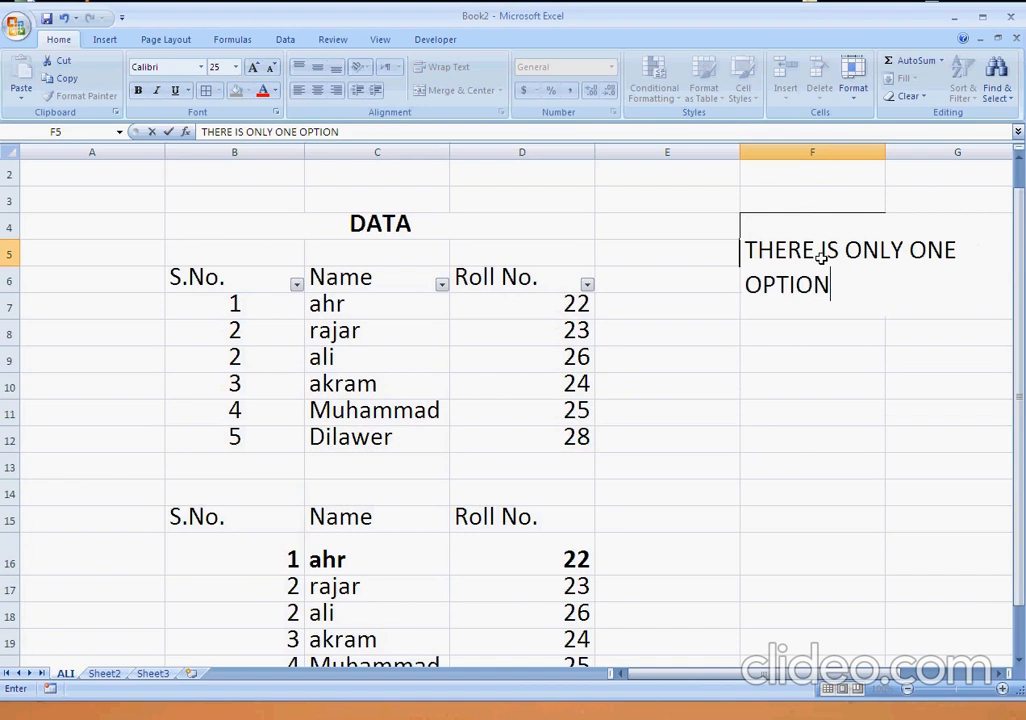
pyautogui.hotkey('alt', 'Return')
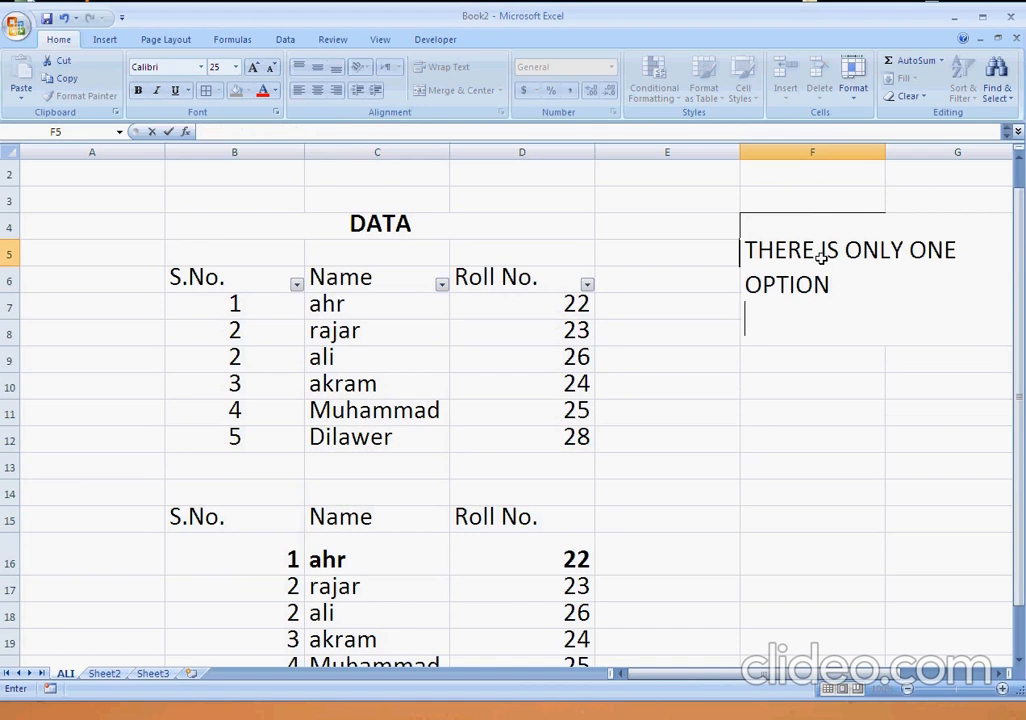
pyautogui.press('Return')
# Clear the note from cell F5, beneath the ctrl+alt+v label.
pyautogui.click(820, 258)
pyautogui.press('Delete')
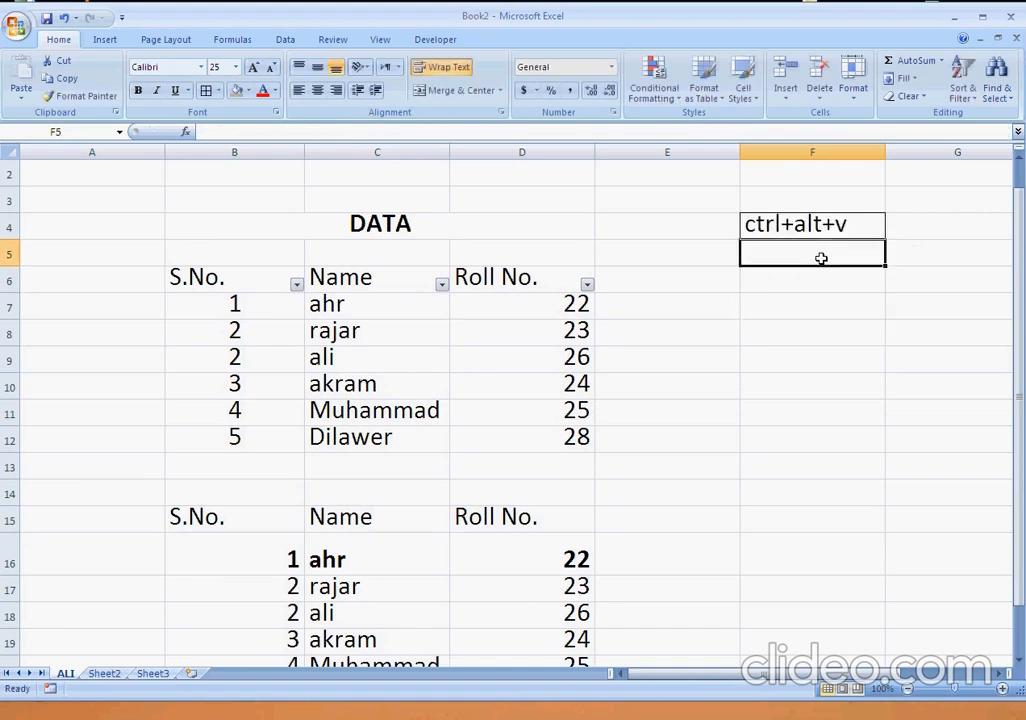
pyautogui.press('Down')
pyautogui.press('Down')
pyautogui.press('Left')
pyautogui.press('Left')
pyautogui.press('Left')
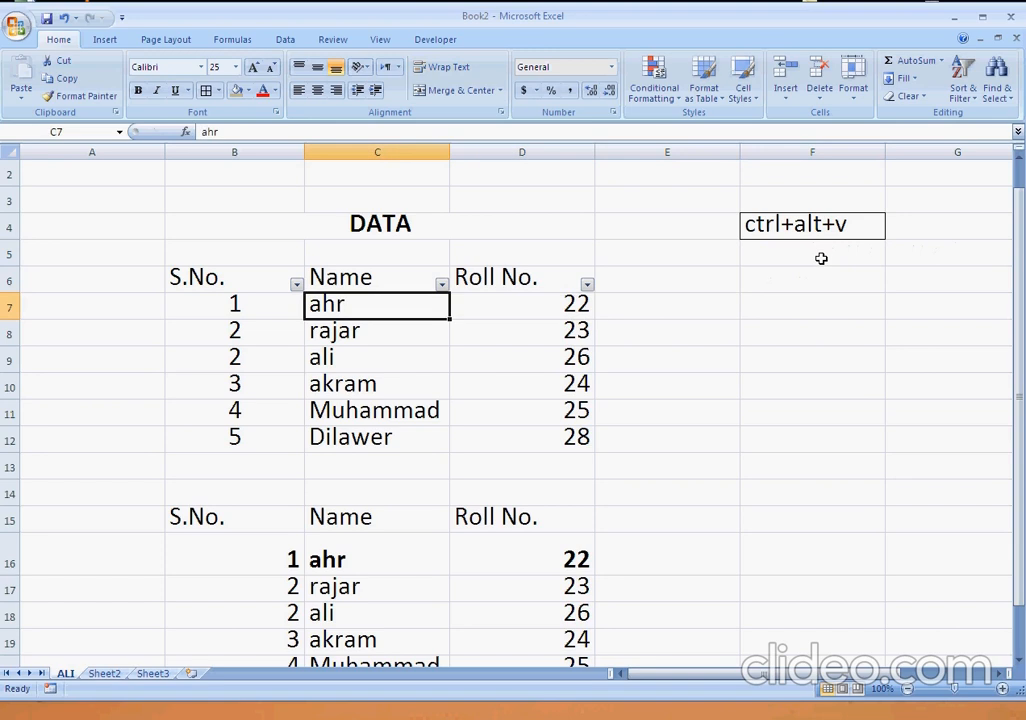
# Clear the contents of the pasted table copy in B15:D21.
pyautogui.scroll(-2, 552, 465)
pyautogui.scroll(2, 577, 442)
pyautogui.scroll(-2, 408, 403)
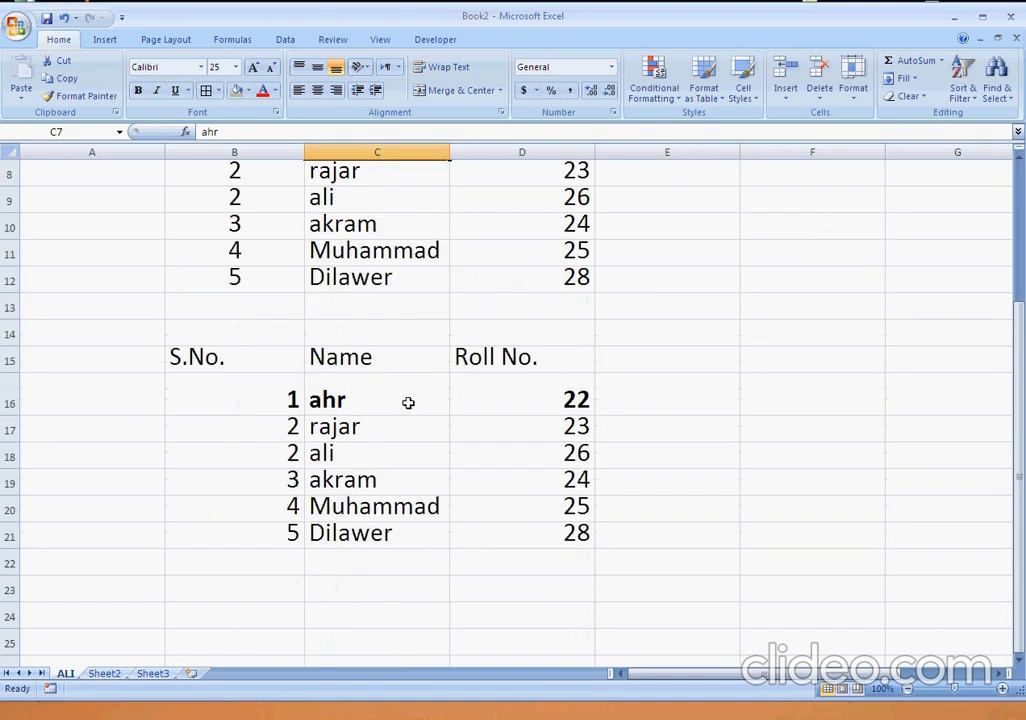
pyautogui.click(245, 357)
pyautogui.moveTo(245, 357); pyautogui.dragTo(540, 534)
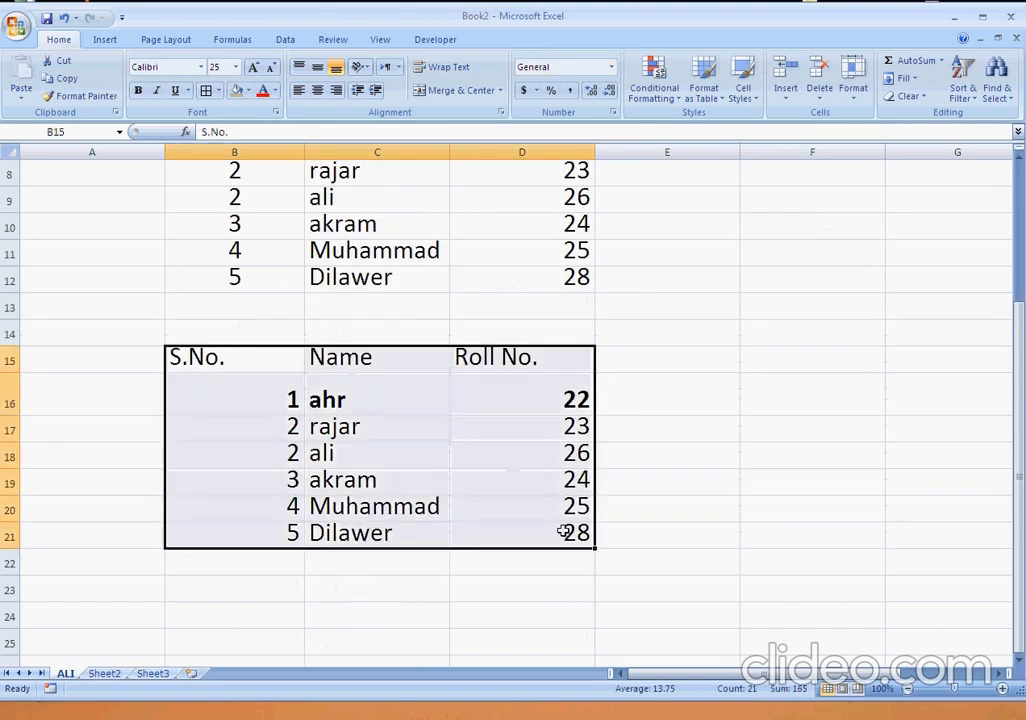
pyautogui.press('Delete')
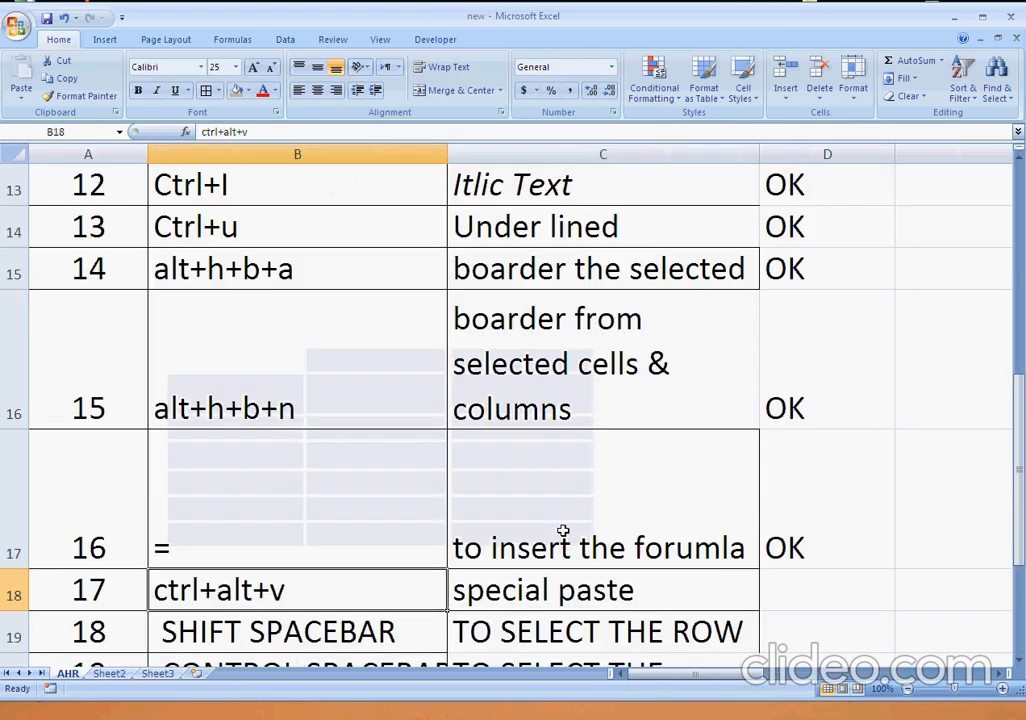
# Mark the ctrl+alt+v special paste shortcut as OK in cell D18.
pyautogui.press('Right')
pyautogui.press('Right')
pyautogui.write('OK')
pyautogui.press('Return')
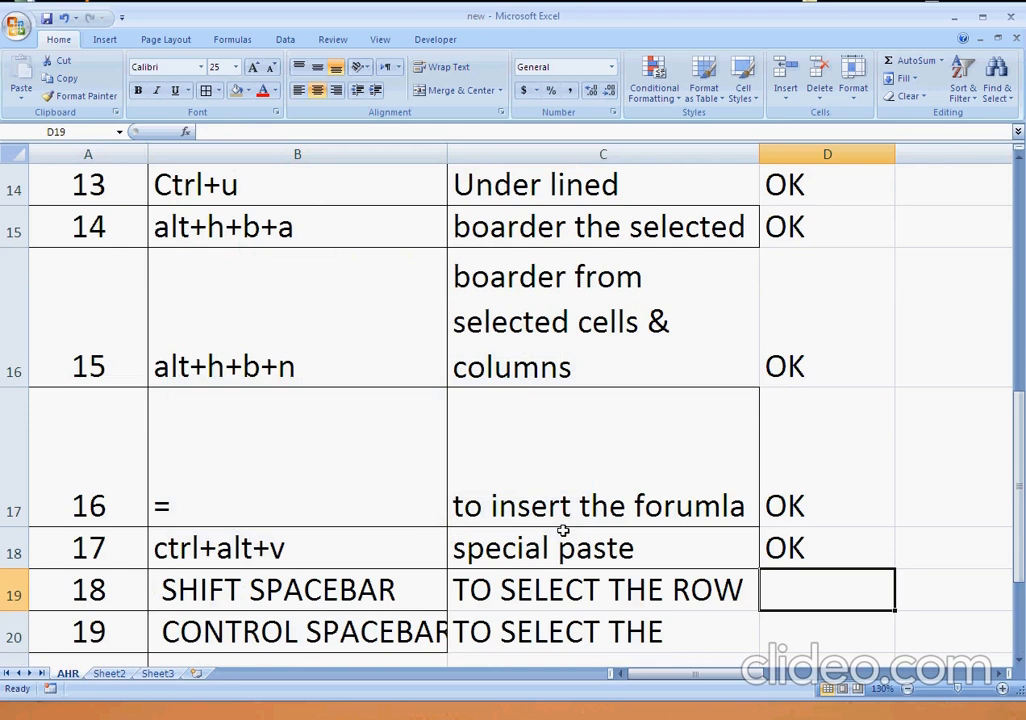
# Select the entire row 19 of the SHIFT SPACEBAR shortcut and fill it with dark grey.
pyautogui.hotkey('shift', 'space')
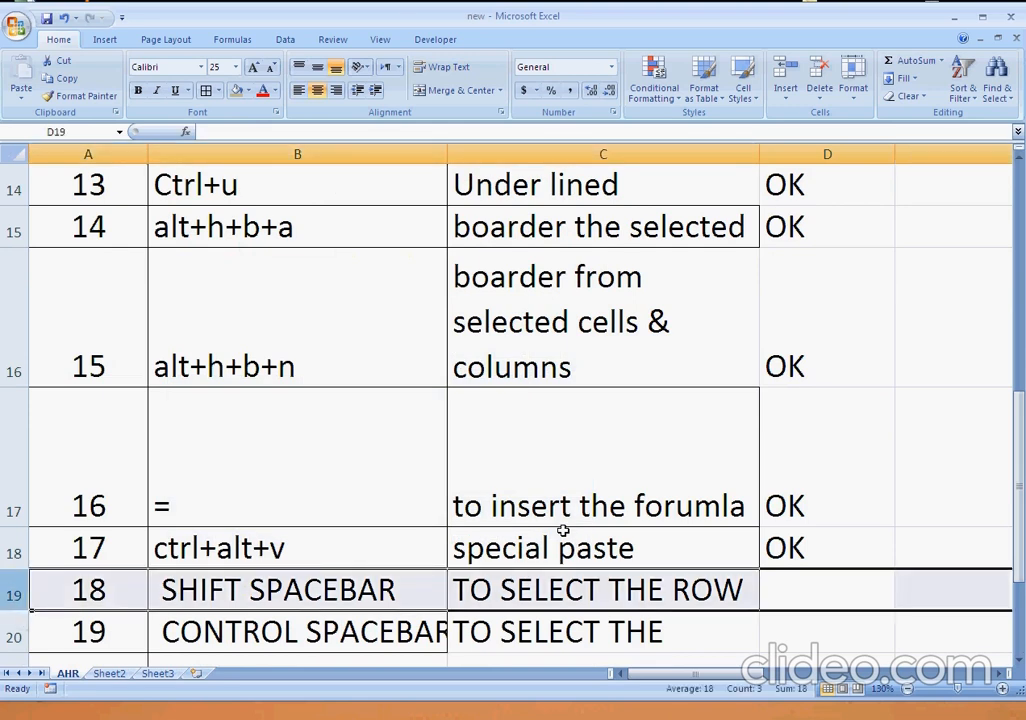
pyautogui.hotkey('alt', 'h')
pyautogui.press('h')
pyautogui.press('Down')
pyautogui.press('Down')
pyautogui.press('Right')
pyautogui.press('Return')
pyautogui.press('Down')
pyautogui.press('Down')
pyautogui.press('Up')
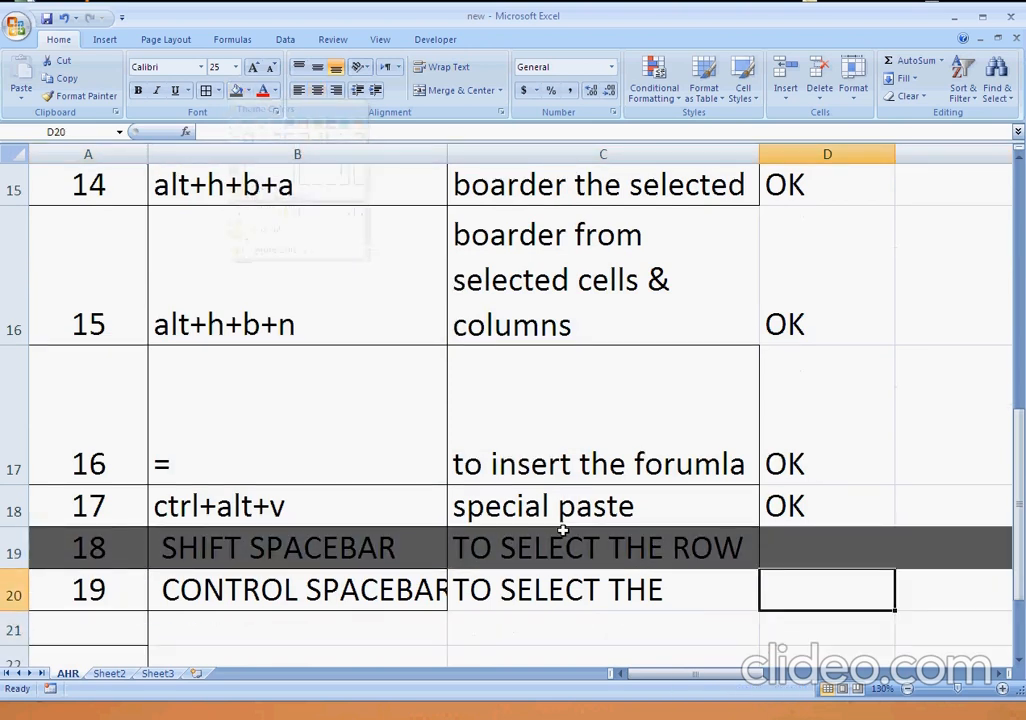
# Select the whole of column B from the CONTROL SPACEBAR cell and apply all borders to it.
pyautogui.press('Left')
pyautogui.press('Left')
pyautogui.hotkey('ctrl', 'space')
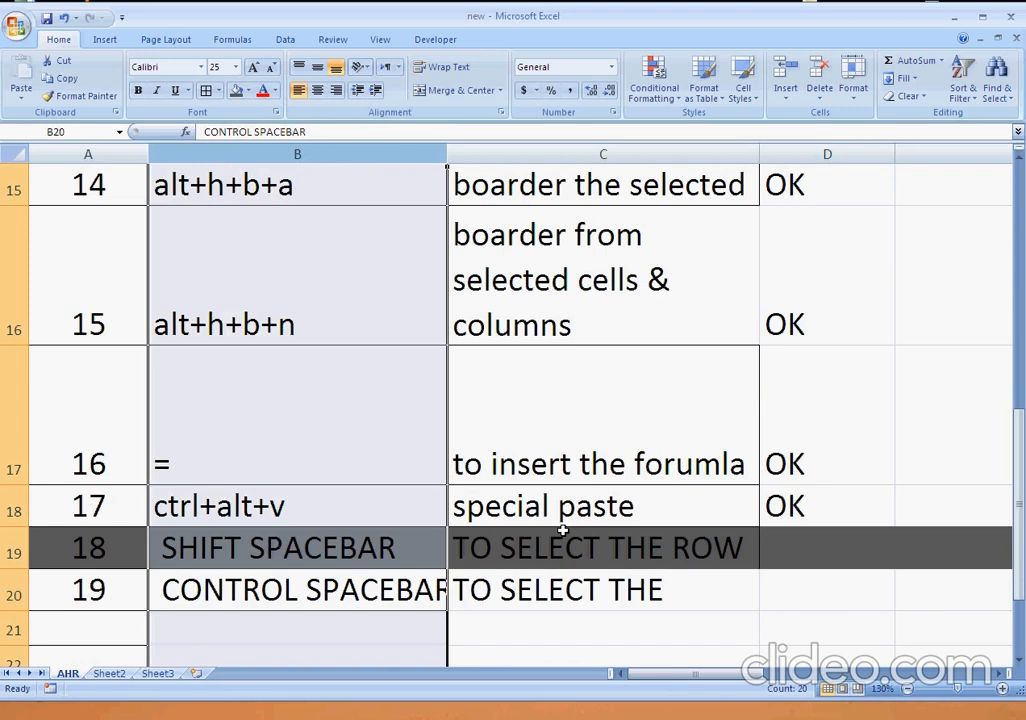
pyautogui.hotkey('alt', 'h')
pyautogui.press('b')
pyautogui.press('a')
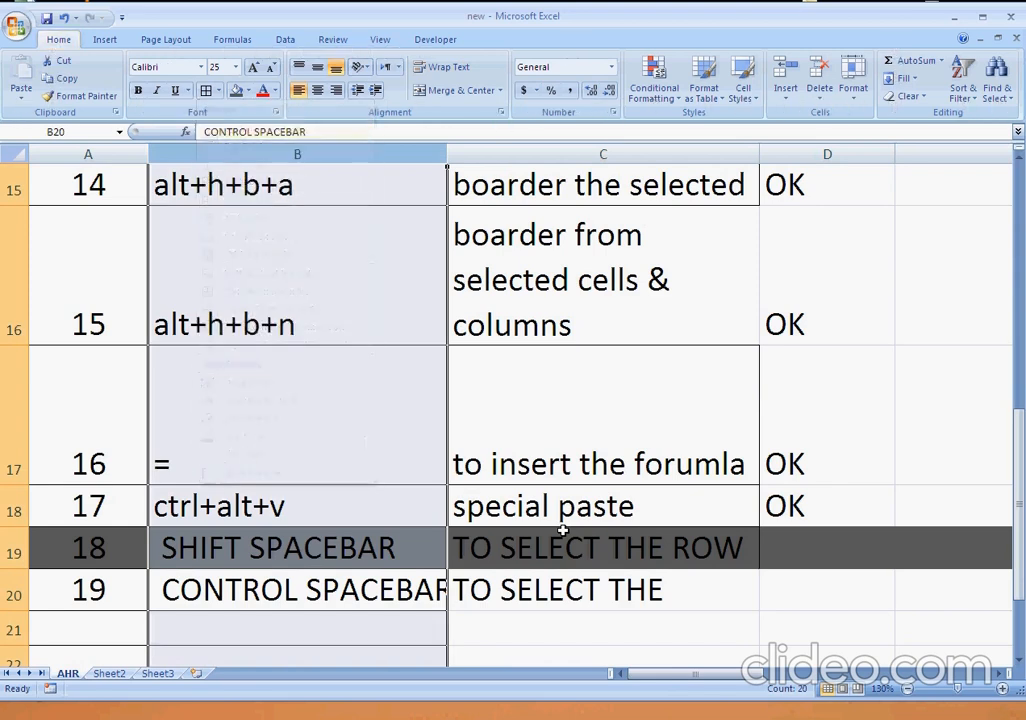
pyautogui.press('Right')
pyautogui.press('Right')
pyautogui.press('Right')
pyautogui.press('Right')
pyautogui.press('Left')
pyautogui.press('Left')
pyautogui.press('Left')
pyautogui.press('Left')
pyautogui.press('Left')
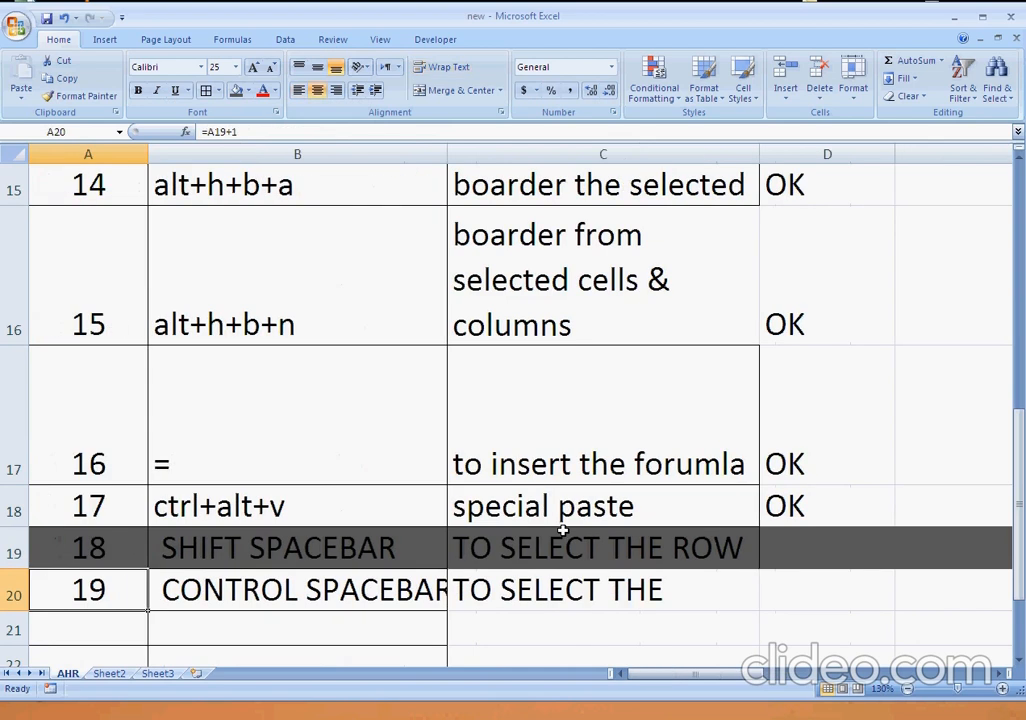
# Undo the column B borders and the dark grey fill of row 19.
pyautogui.hotkey('ctrl', 'z')
pyautogui.hotkey('ctrl', 'z')
# Mark the SHIFT SPACEBAR shortcut as OK in cell D19.
pyautogui.press('Right')
pyautogui.press('Left')
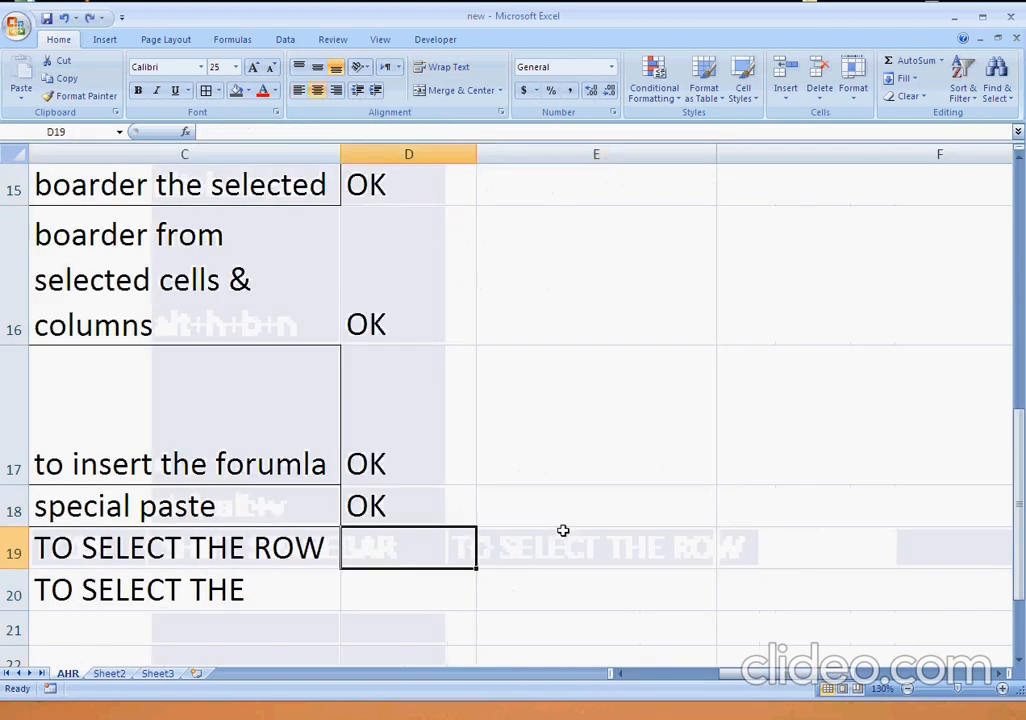
pyautogui.write('OK')
pyautogui.press('Return')
# Select the whole of column C from cell C20, fill it with dark grey and undo that fill.
pyautogui.press('Left')
pyautogui.press('Left')
pyautogui.press('Left')
pyautogui.press('Right')
pyautogui.press('Right')
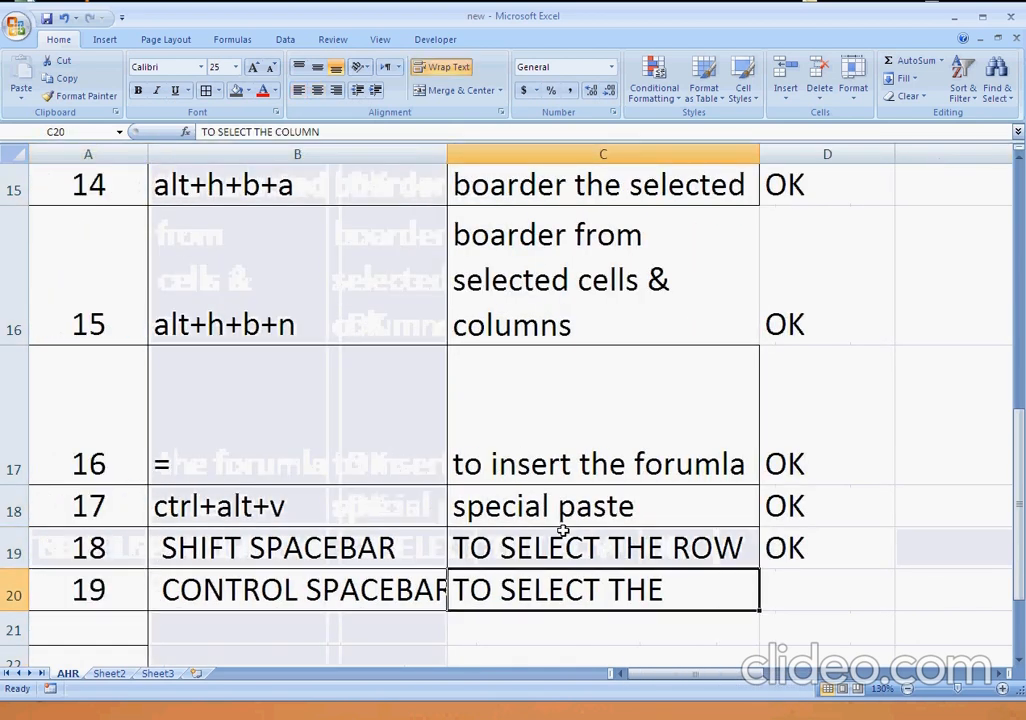
pyautogui.hotkey('ctrl', 'space')
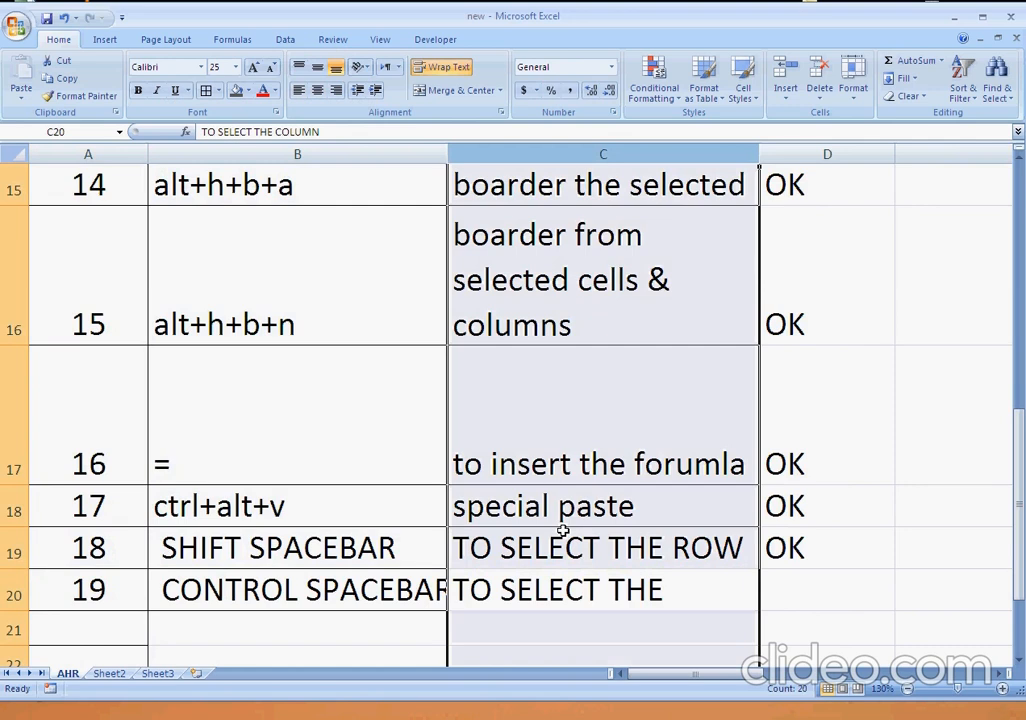
pyautogui.press('alt')
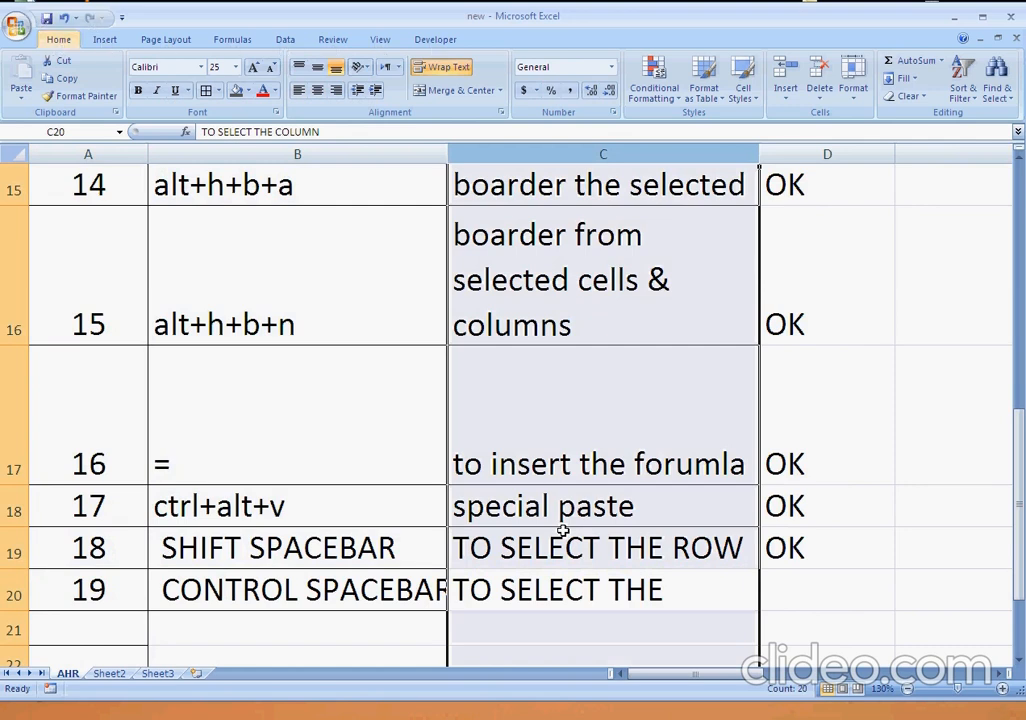
pyautogui.press('h')
pyautogui.press('h')
pyautogui.press('Down')
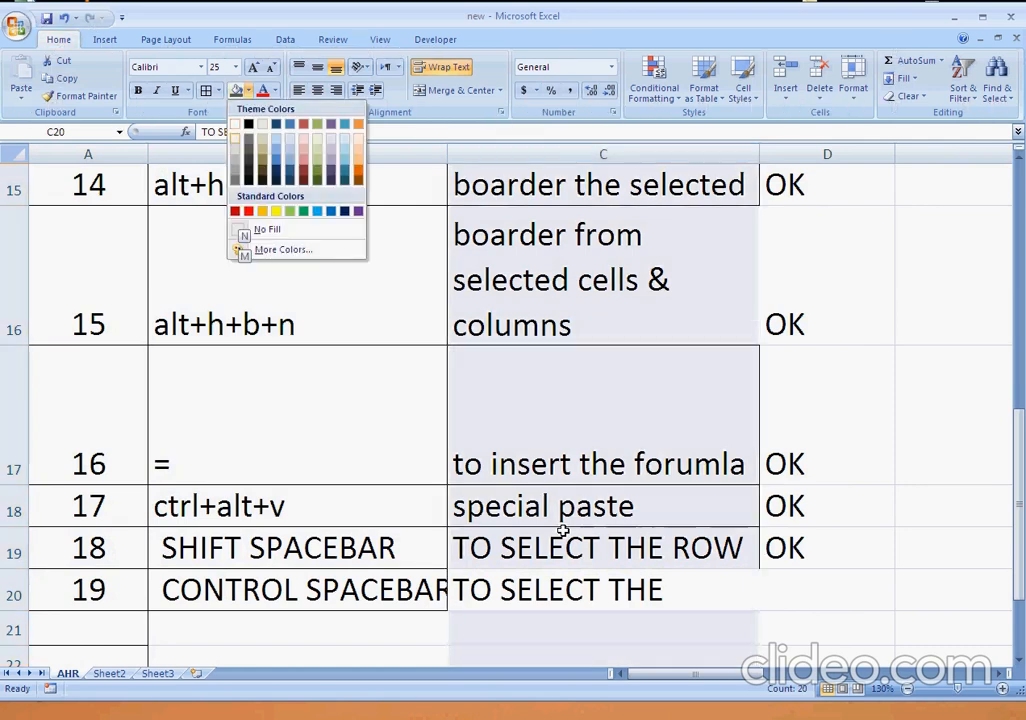
pyautogui.press('Down')
pyautogui.press('Right')
pyautogui.press('Return')
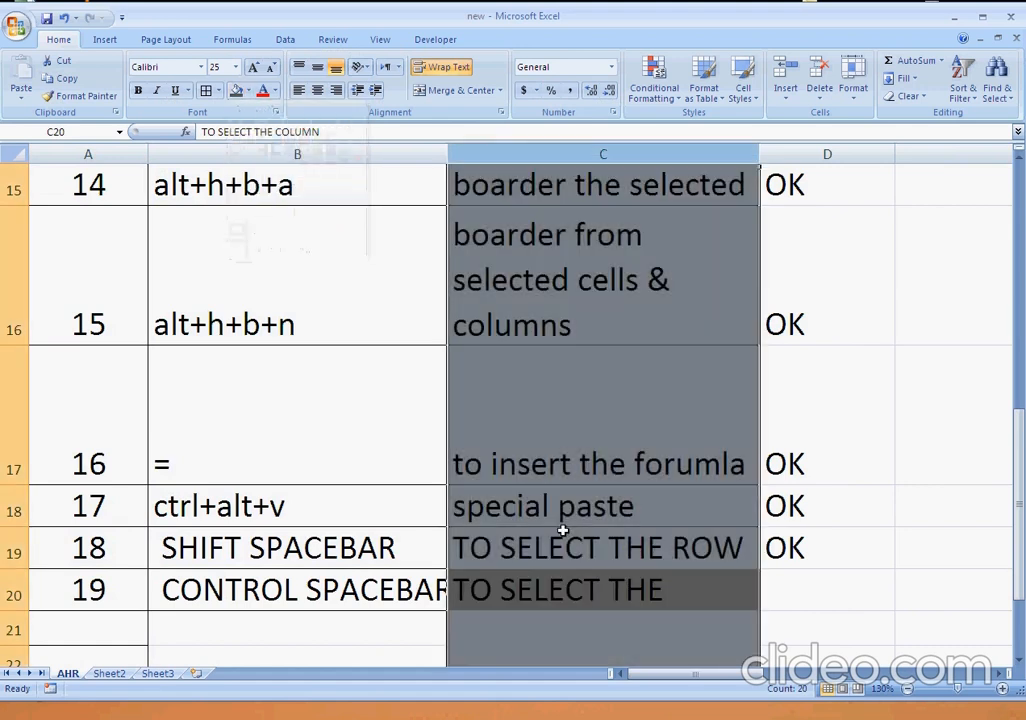
pyautogui.hotkey('ctrl', 'z')
# Mark the CONTROL SPACEBAR shortcut as OK in cell D20.
pyautogui.press('Right')
pyautogui.press('Right')
pyautogui.press('Left')
pyautogui.press('Left')
pyautogui.press('Right')
pyautogui.write('OK')
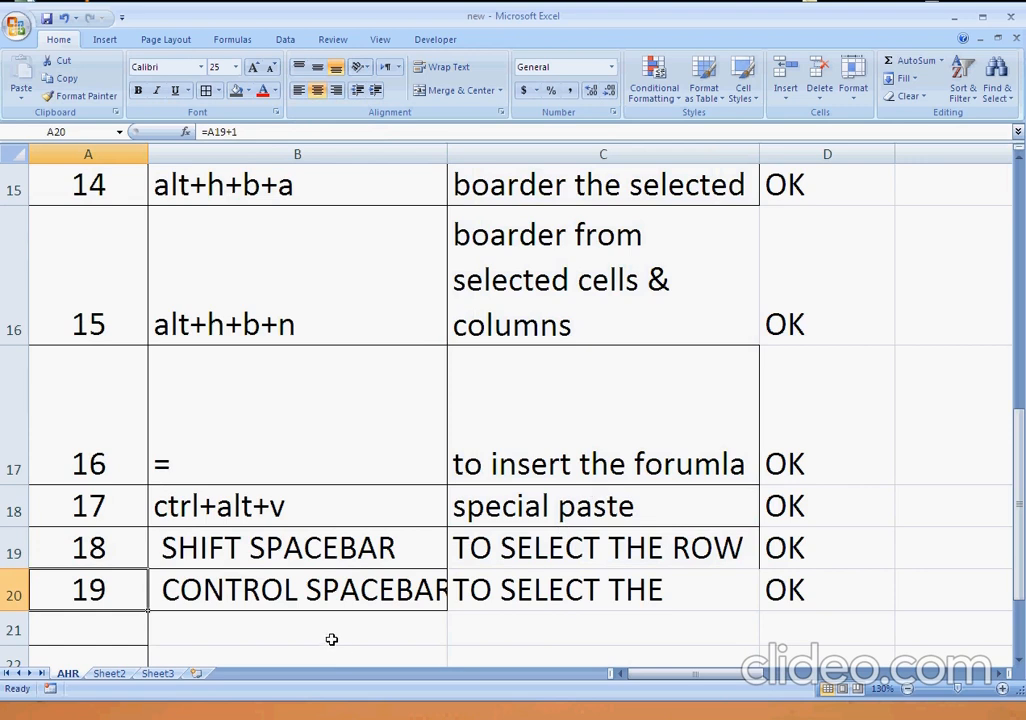
# Enter the closing text THANK U! in cell B24 below the shortcut table.
pyautogui.click(390, 650)
pyautogui.scroll(-2, 388, 648)
pyautogui.scroll(2, 378, 606)
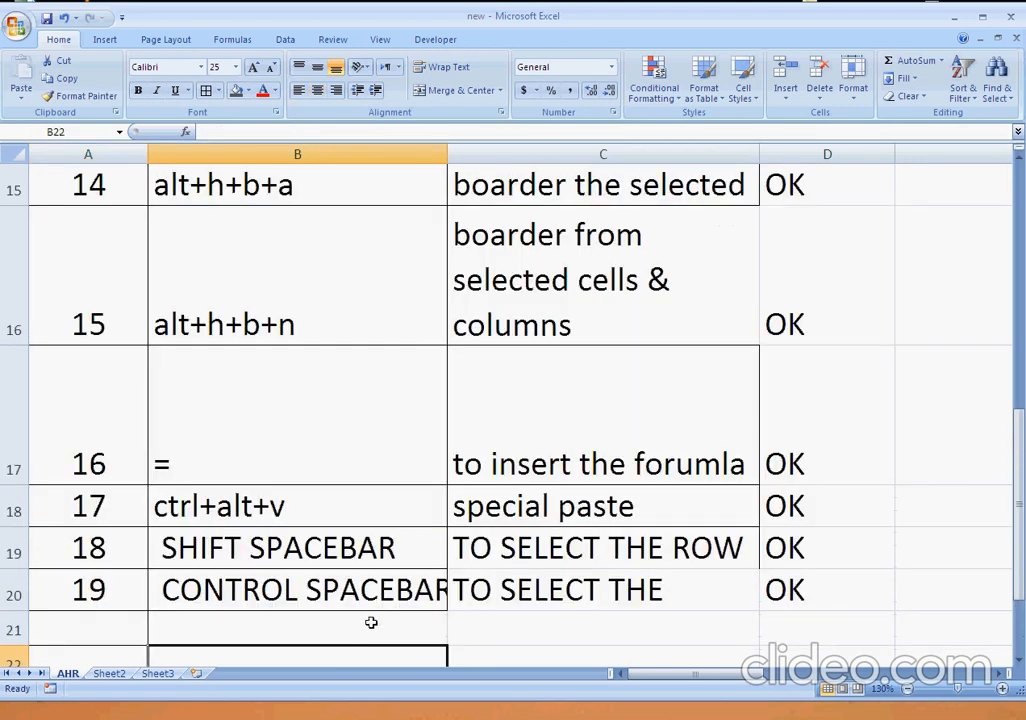
pyautogui.scroll(-1, 371, 622)
pyautogui.click(329, 416)
pyautogui.write('T')
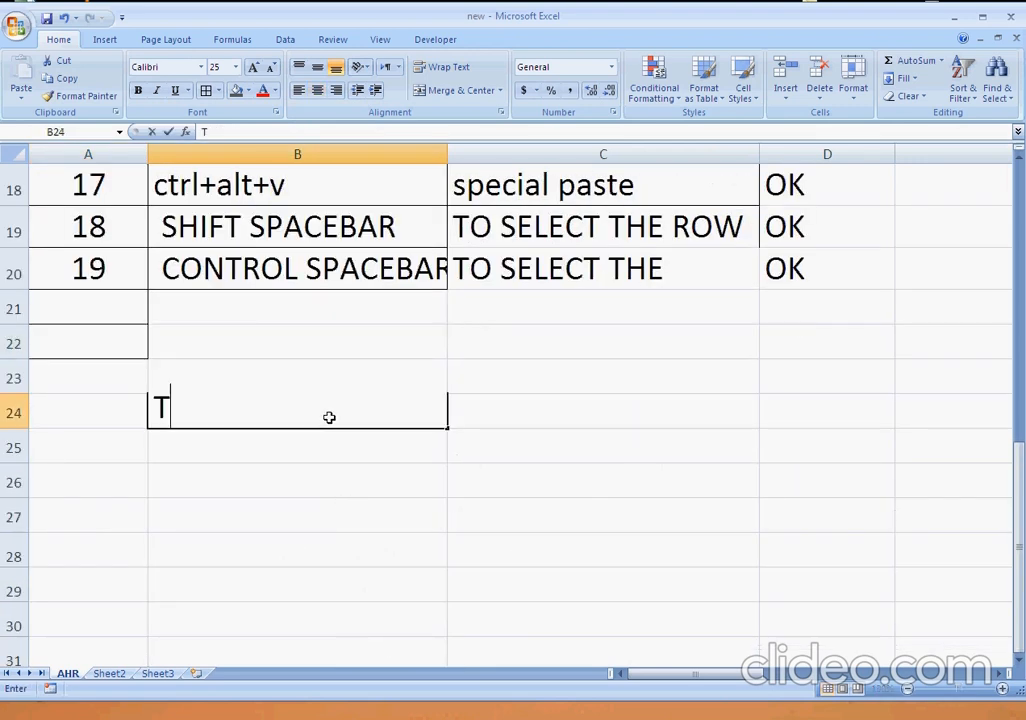
pyautogui.write('HANK U')
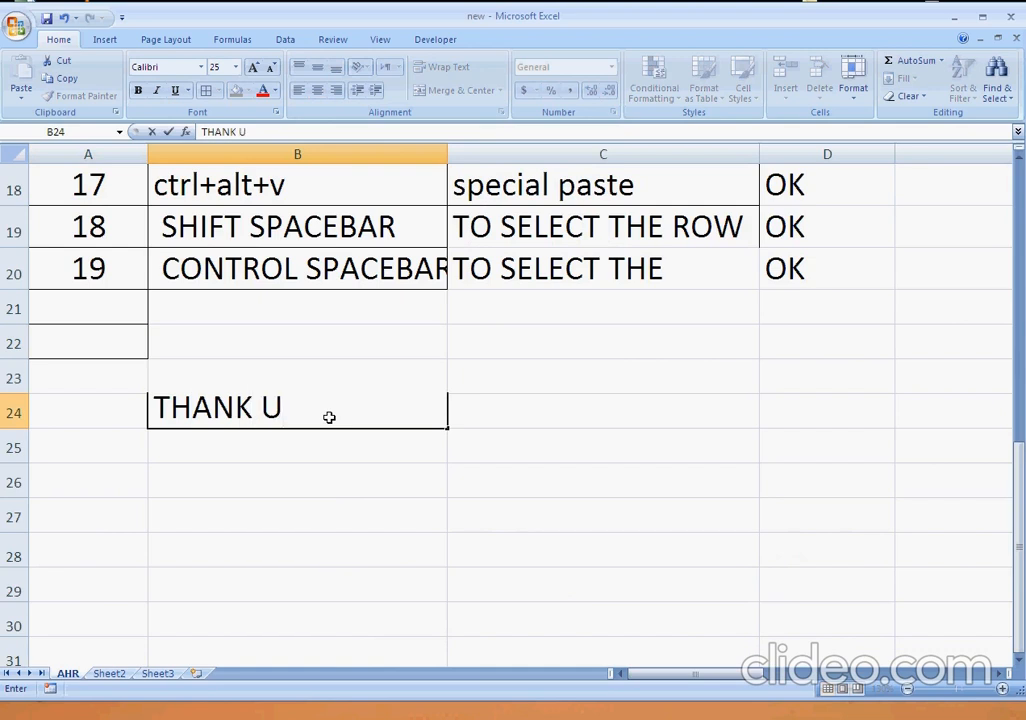
pyautogui.write('!')
pyautogui.press('Return')
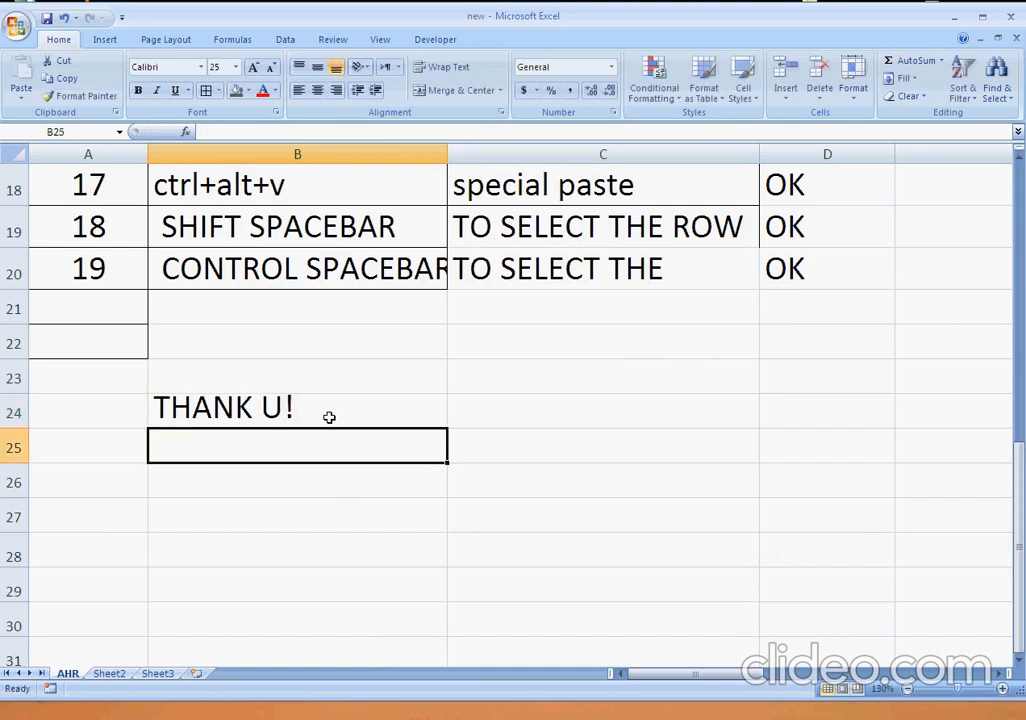
# Enter a sign-off of three tildes and the author's name in cell B25, and clear it.
pyautogui.write('~~~e')
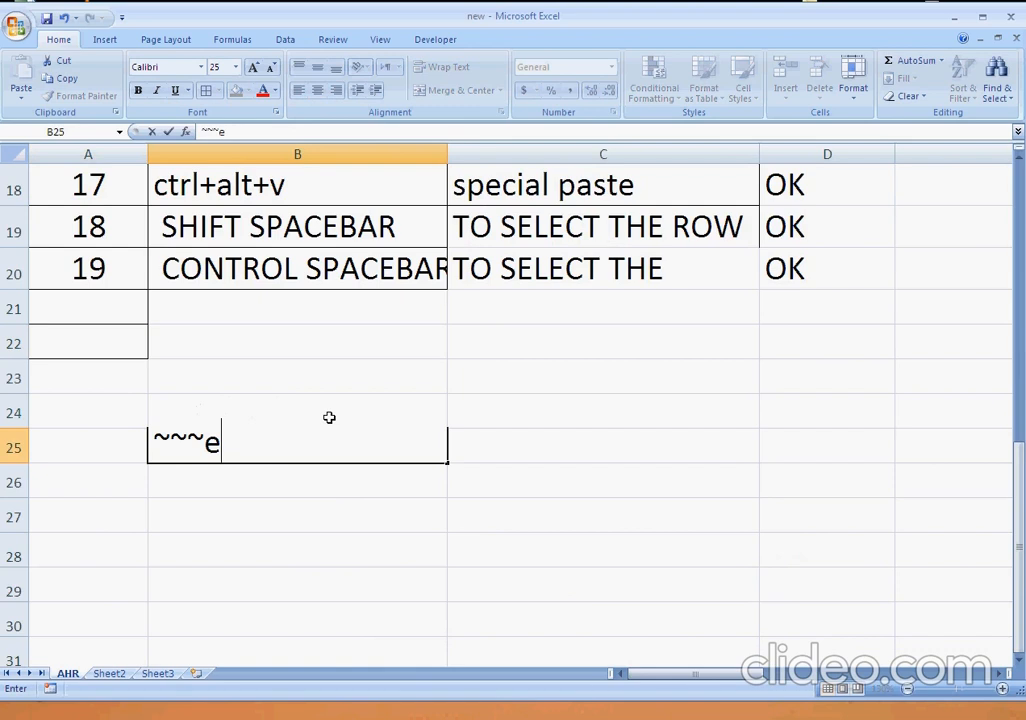
pyautogui.press('BackSpace')
pyautogui.write('rAJAR')
pyautogui.press('Return')
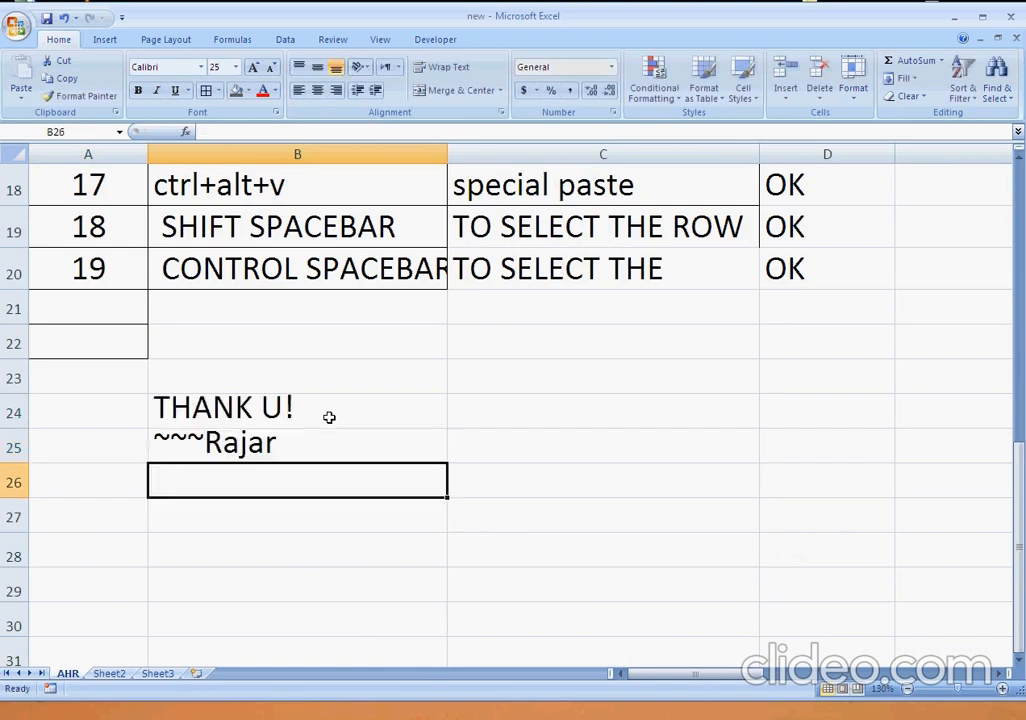
pyautogui.press('Up')
pyautogui.press('Delete')
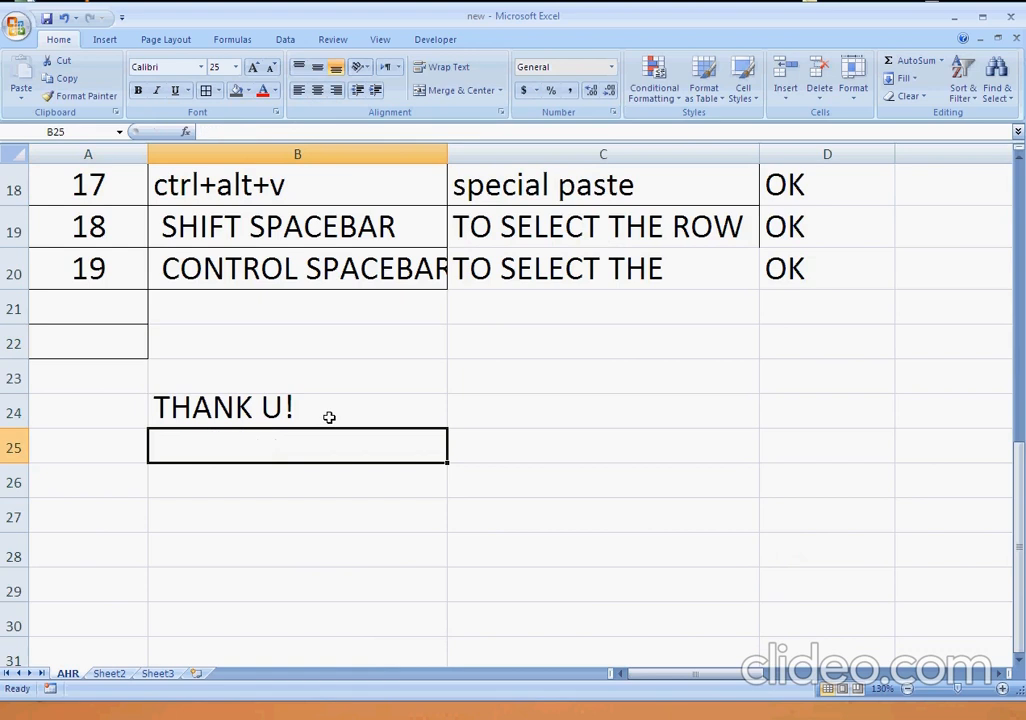